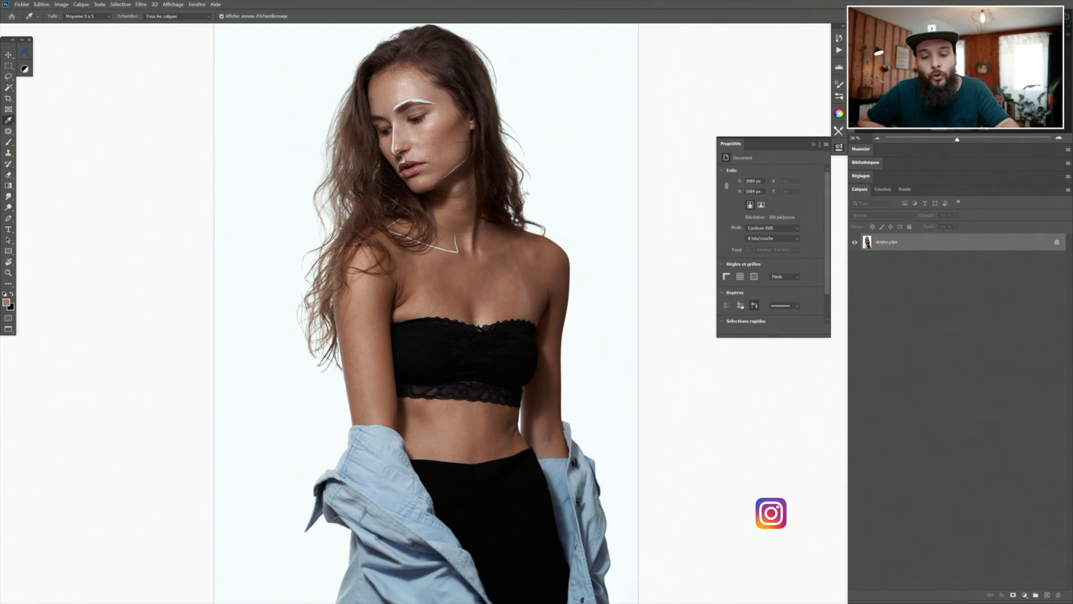
{"action": "scroll", "coordinate": [632, 233], "scroll_direction": "up", "scroll_amount": 1}
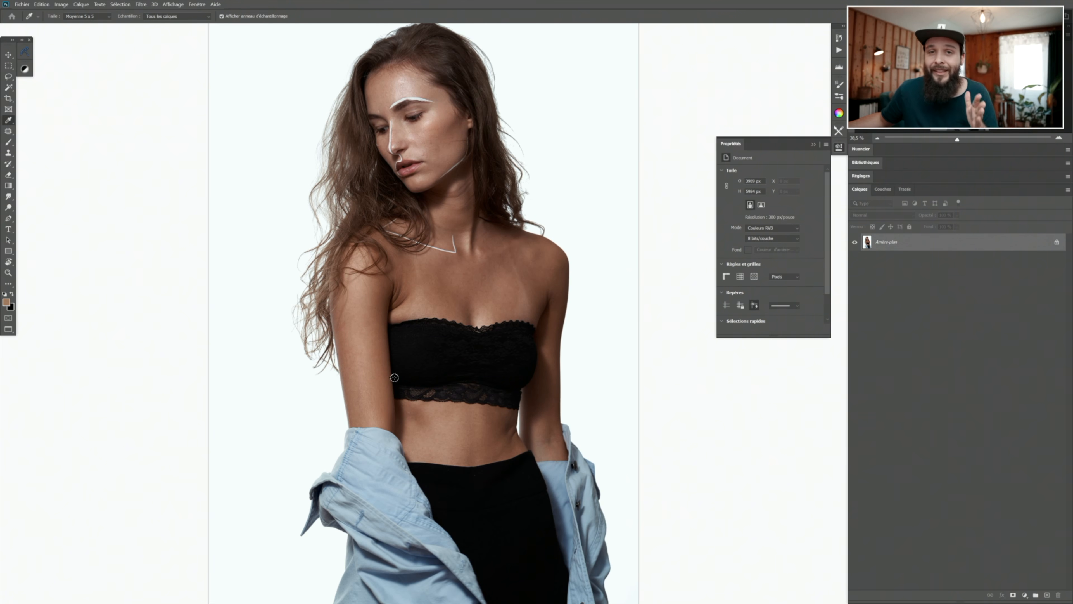
{"action": "left_click", "coordinate": [837, 148]}
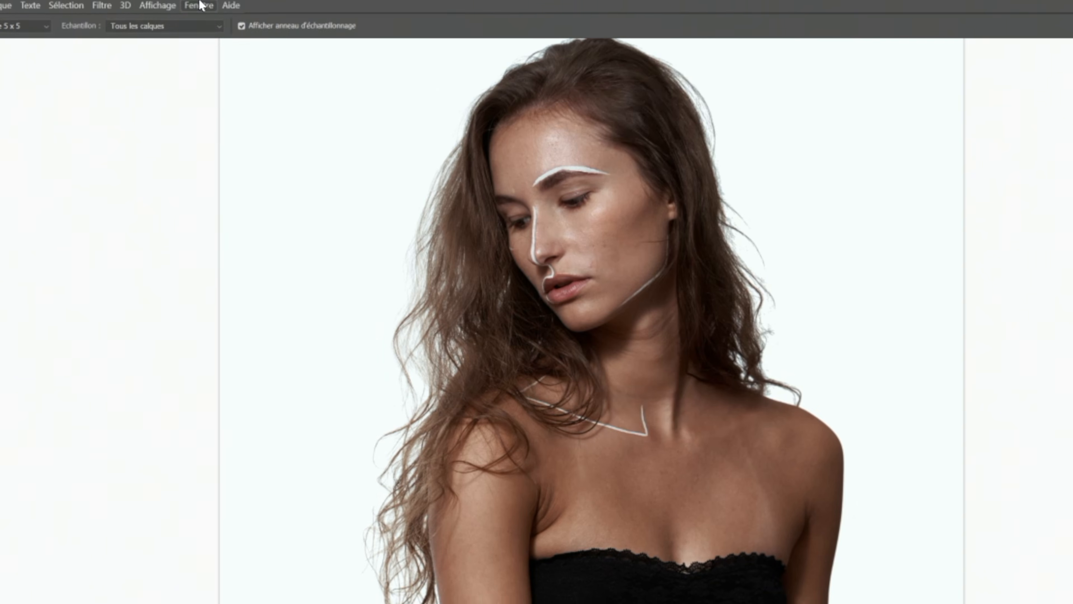
{"action": "left_click", "coordinate": [197, 5]}
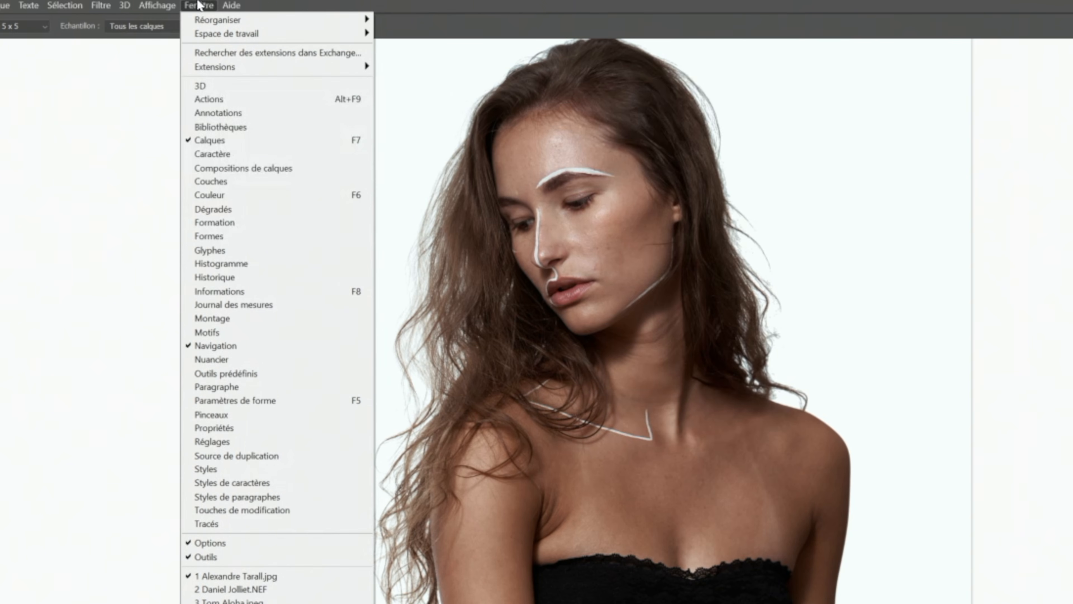
{"action": "left_click", "coordinate": [1069, 494]}
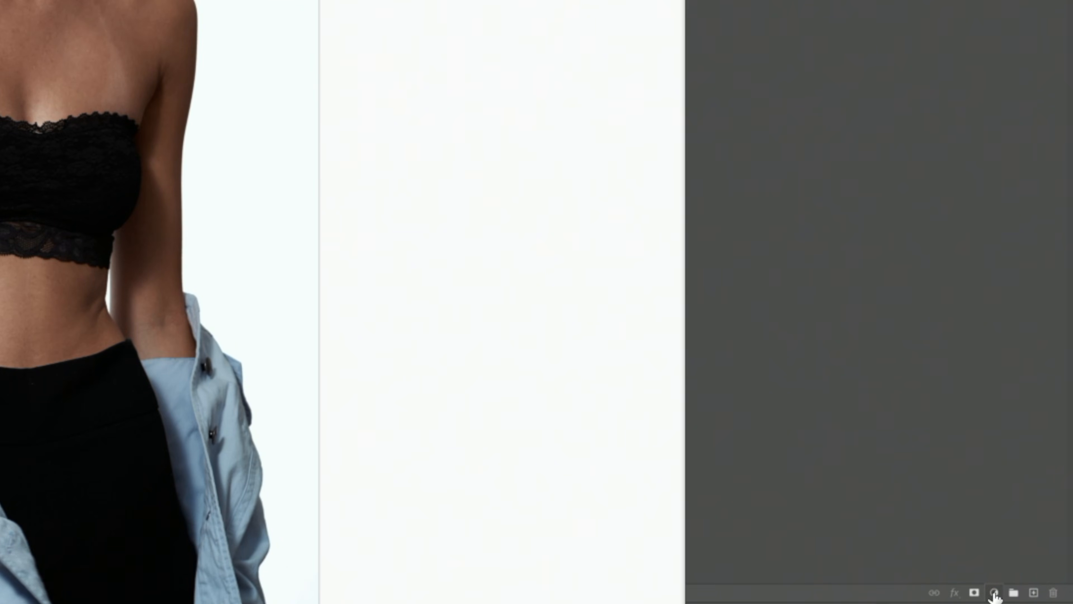
Step: Add a Curves adjustment layer and pull the curve's midtones down to darken the whole portrait
{"action": "left_click", "coordinate": [995, 593]}
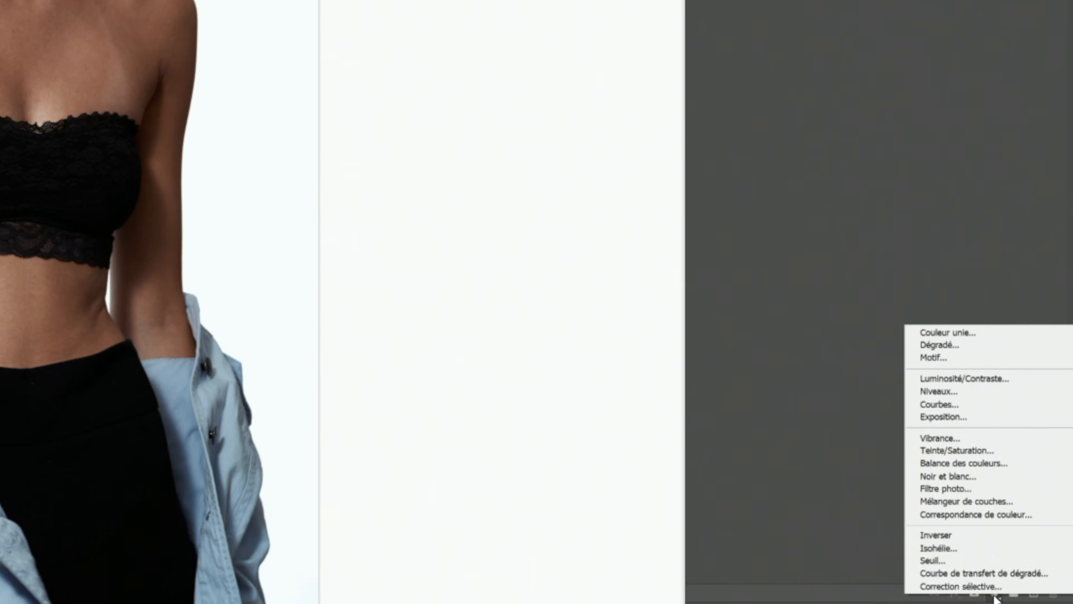
{"action": "left_click", "coordinate": [923, 406]}
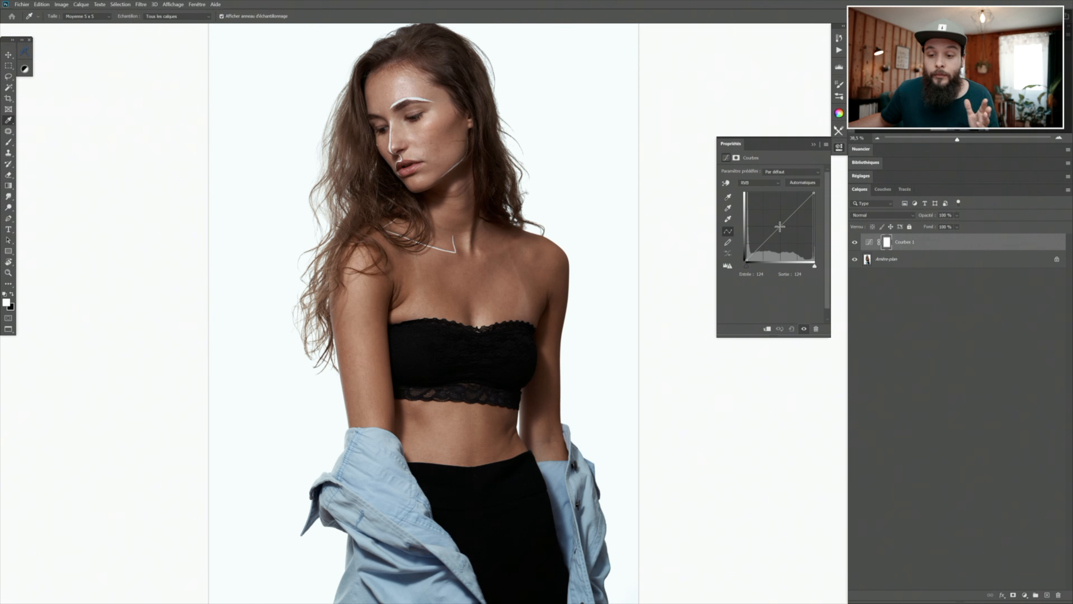
{"action": "left_click_drag", "start_coordinate": [780, 227], "coordinate": [779, 236]}
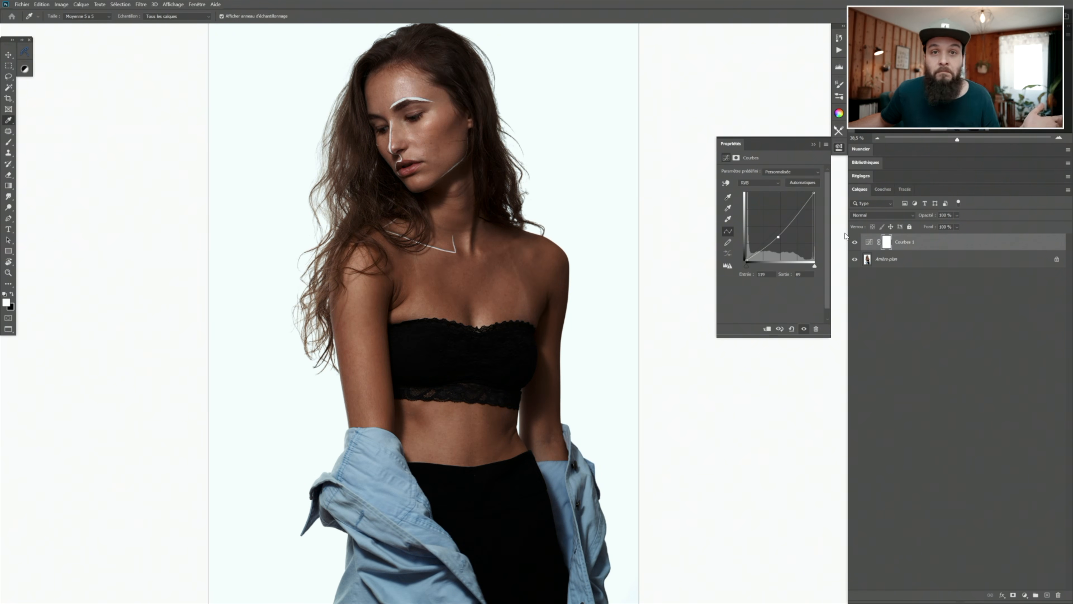
Step: Rename the Curves layer as BURN and invert its layer mask to black
{"action": "double_click", "coordinate": [908, 242]}
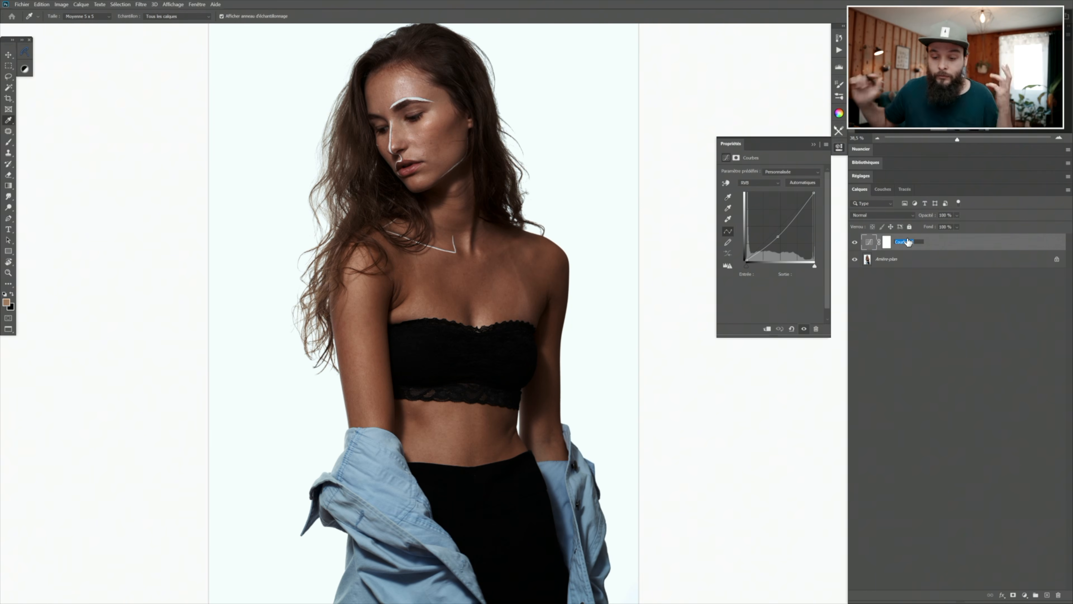
{"action": "type", "text": "BURN"}
{"action": "key", "text": "Return"}
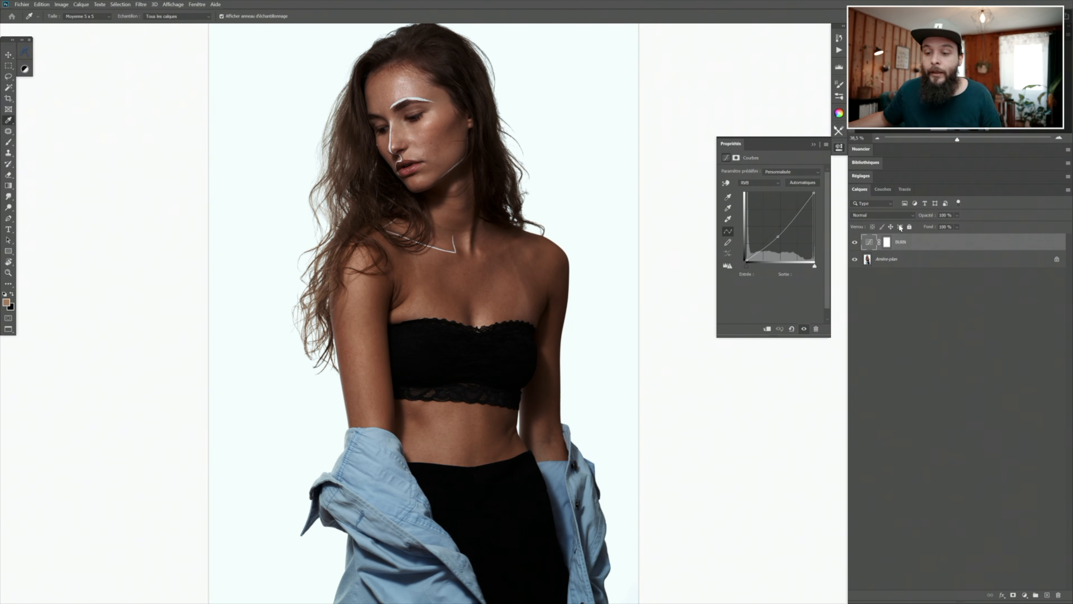
{"action": "left_click", "coordinate": [887, 242]}
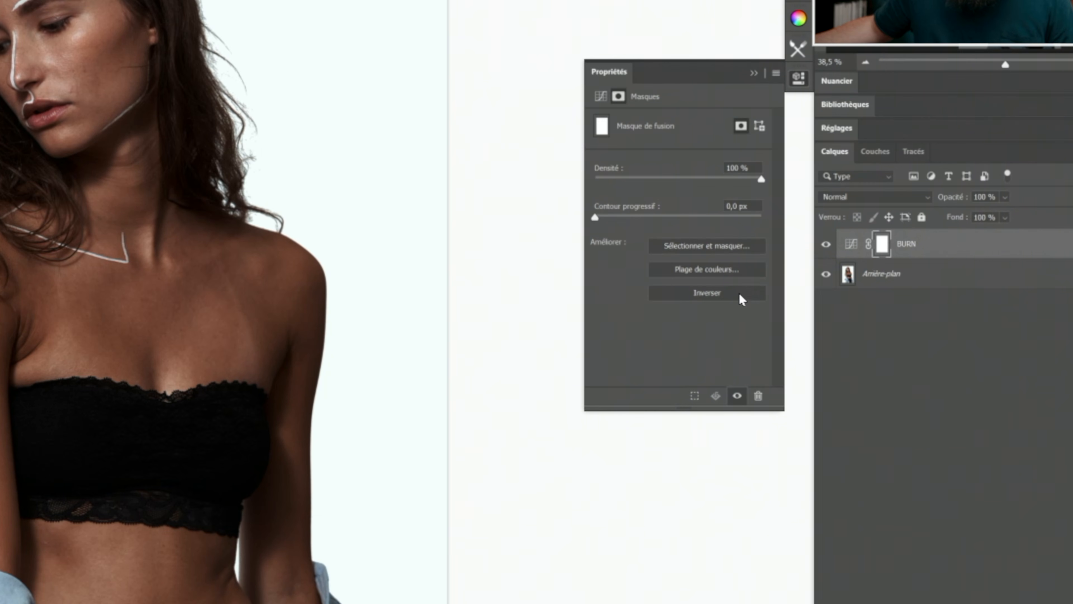
{"action": "left_click", "coordinate": [739, 296]}
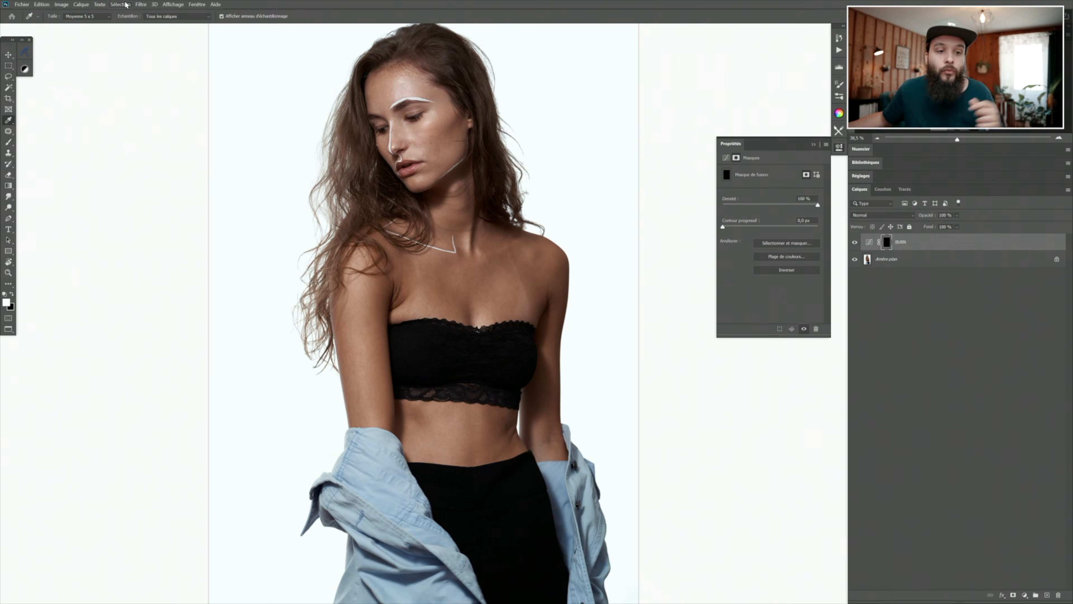
{"action": "left_click", "coordinate": [197, 4]}
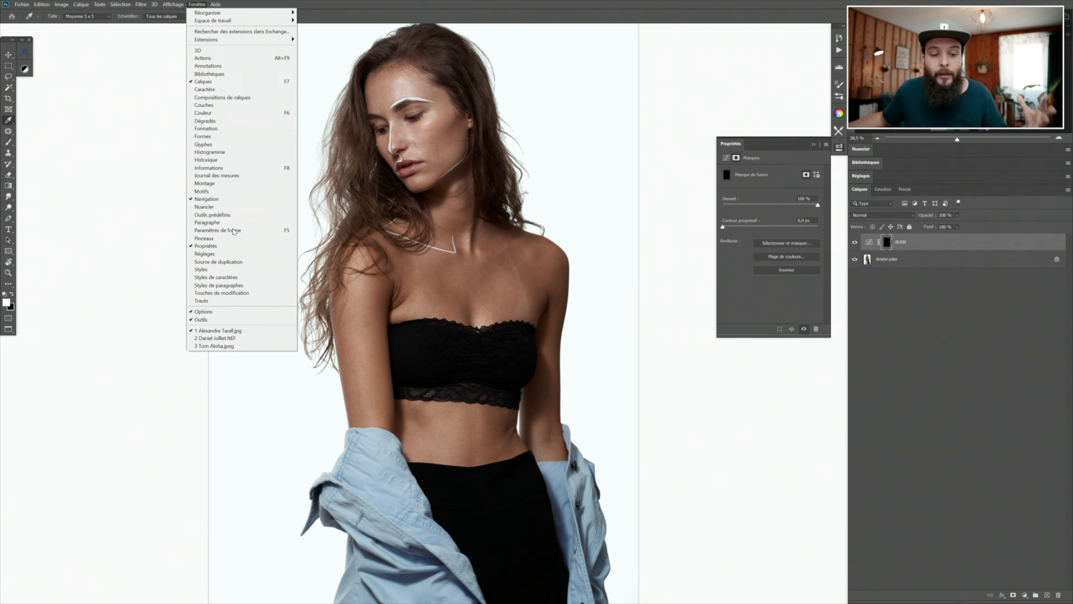
{"action": "left_click", "coordinate": [598, 283]}
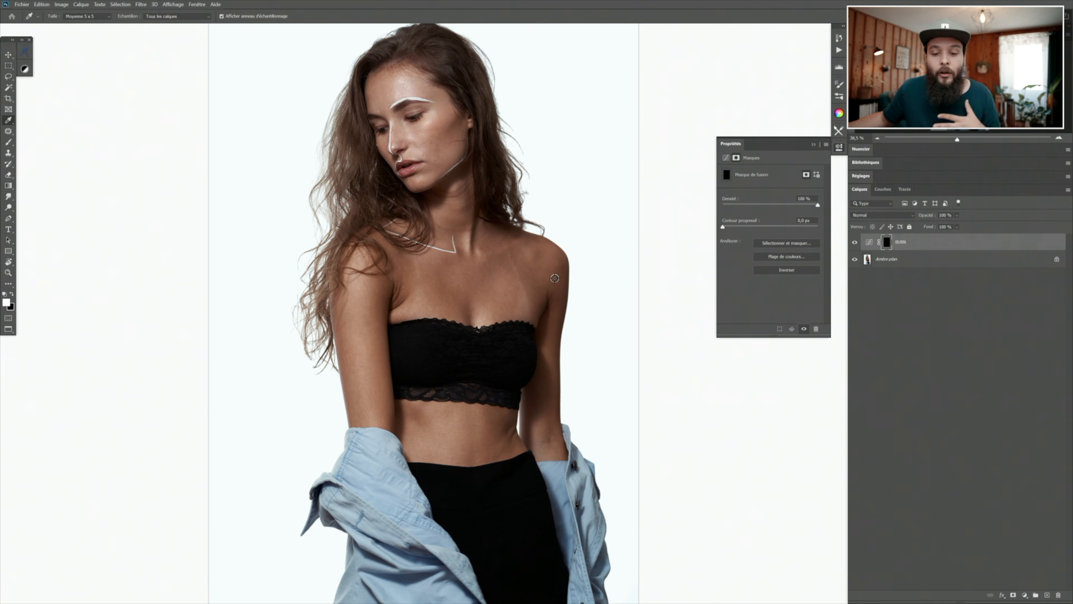
Step: Choose the Brush with the QDP DB Standard preset, enlarge its tip, and target the BURN layer's mask
{"action": "key", "text": "b"}
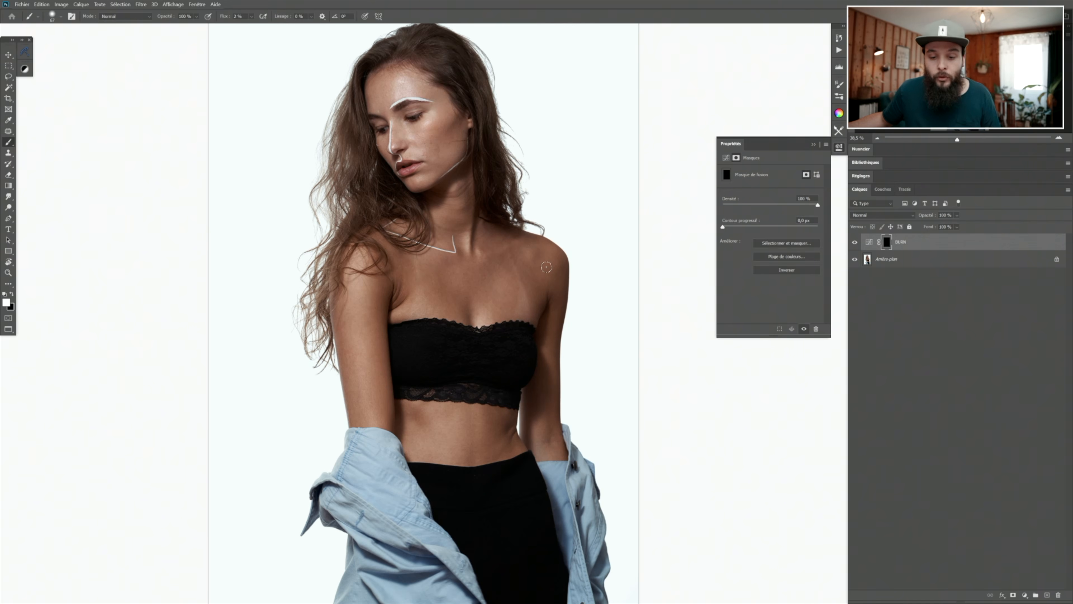
{"action": "right_click", "coordinate": [617, 312]}
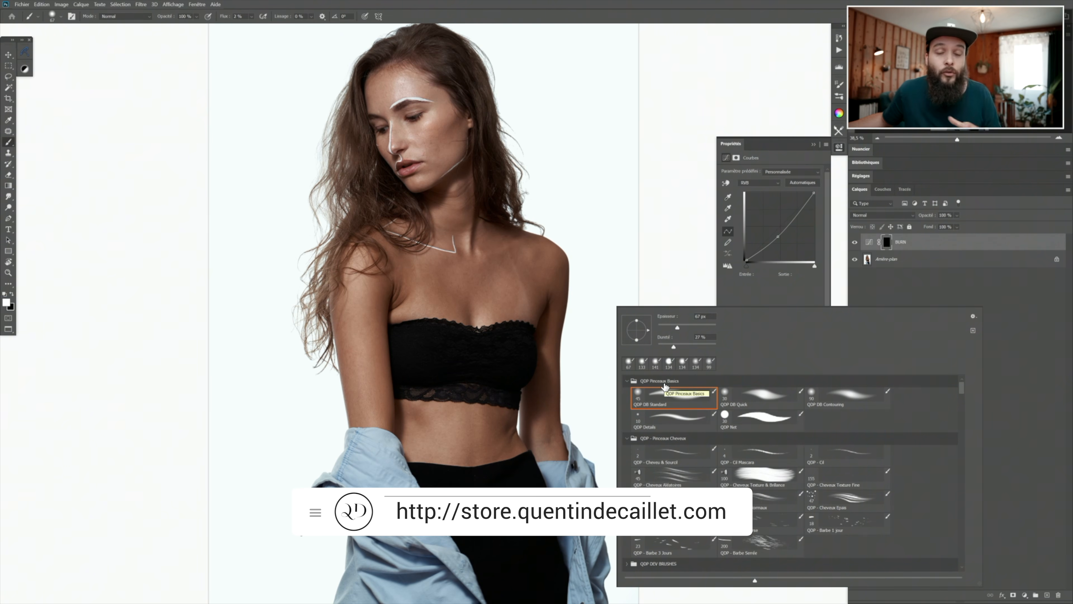
{"action": "left_click", "coordinate": [661, 407]}
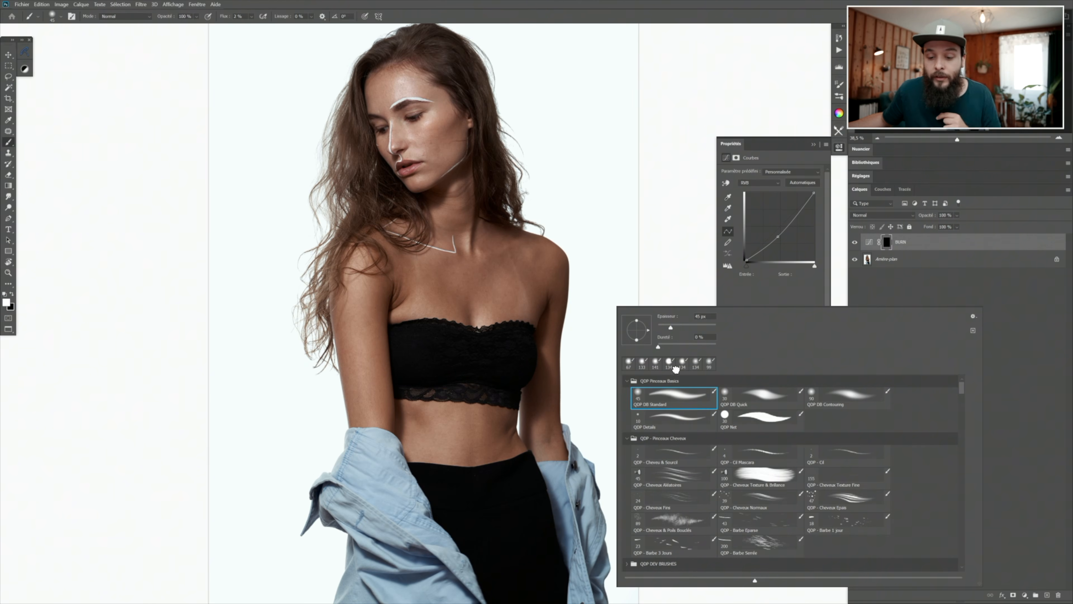
{"action": "left_click", "coordinate": [677, 260]}
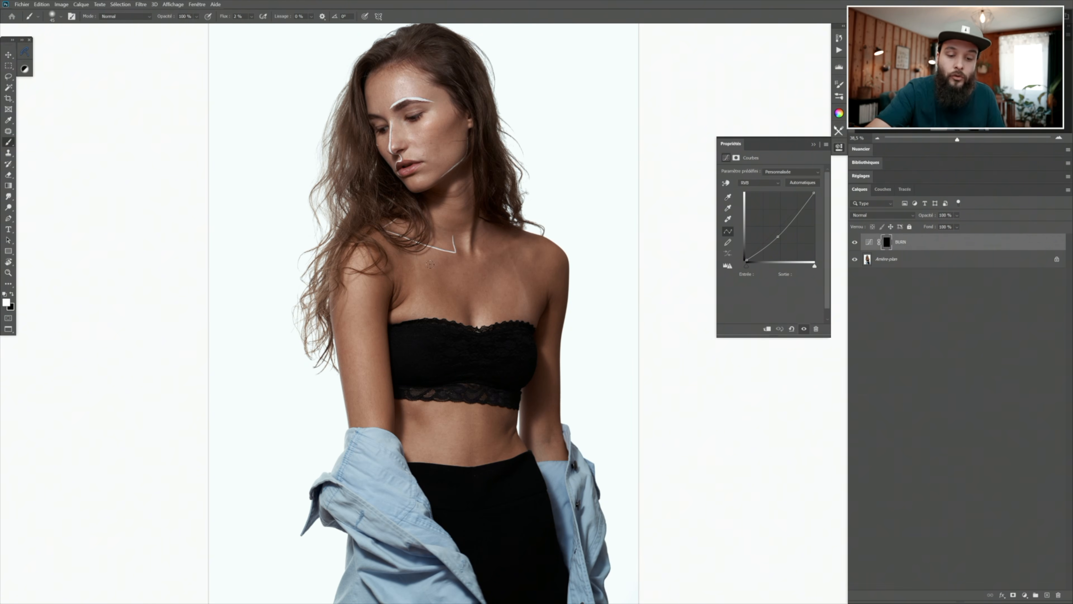
{"action": "key", "text": "bracketright"}
{"action": "key", "text": "bracketright"}
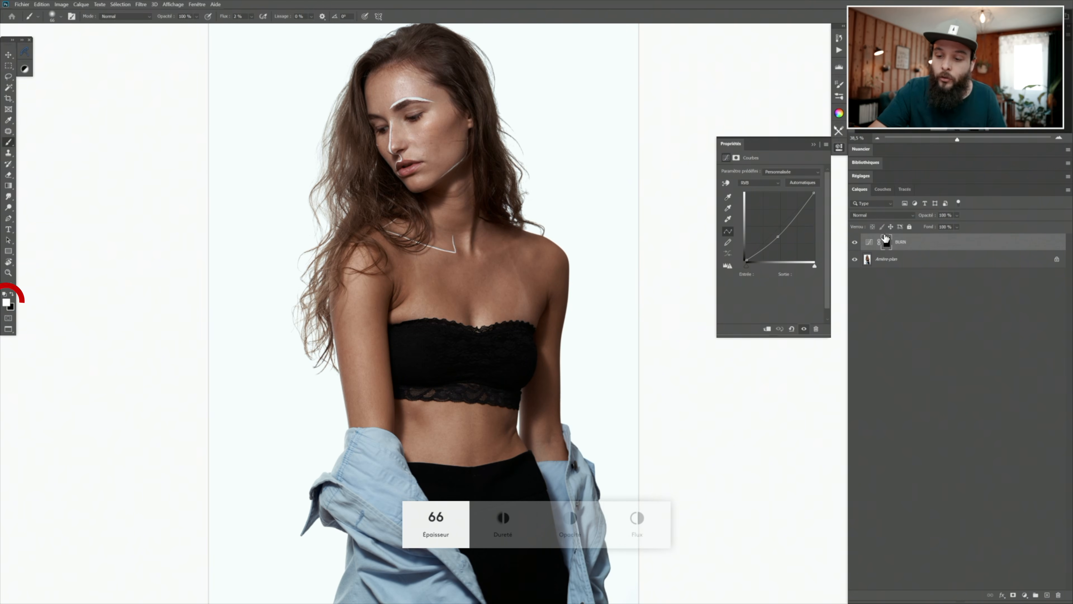
{"action": "left_click", "coordinate": [890, 242]}
{"action": "key", "text": "bracketright"}
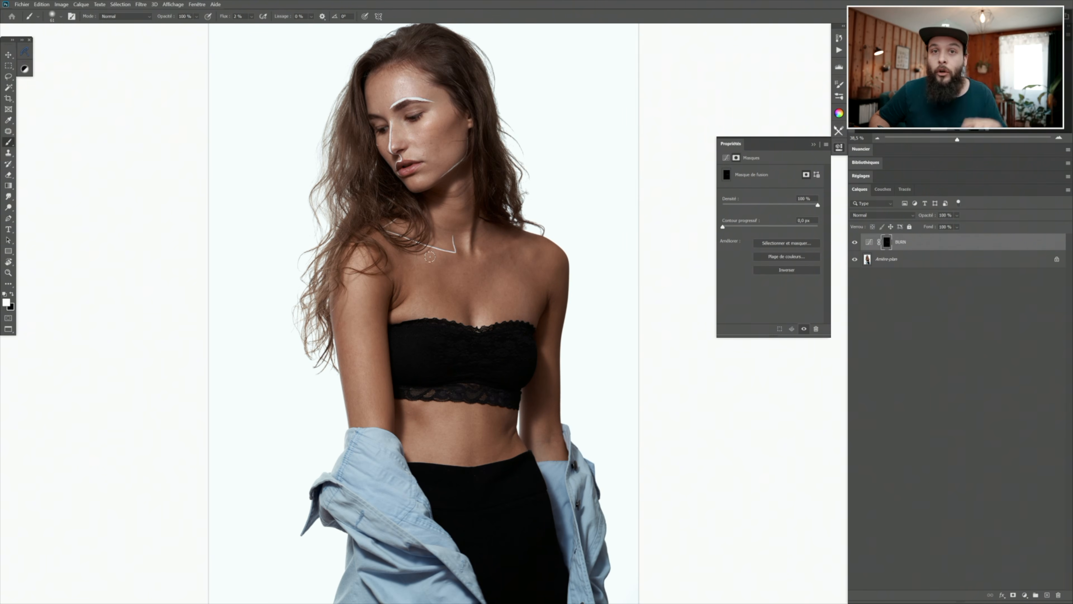
Step: Add a Curves adjustment layer to the portrait with the tan line across the back and show its curve settings
{"action": "scroll", "coordinate": [430, 257], "scroll_direction": "down", "scroll_amount": 1}
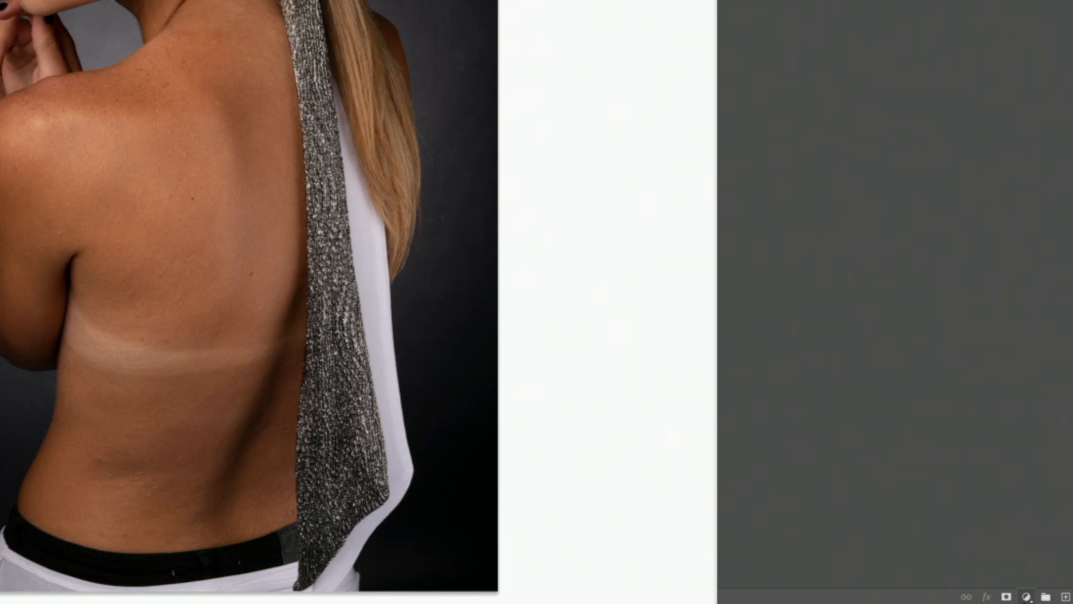
{"action": "left_click", "coordinate": [1027, 596]}
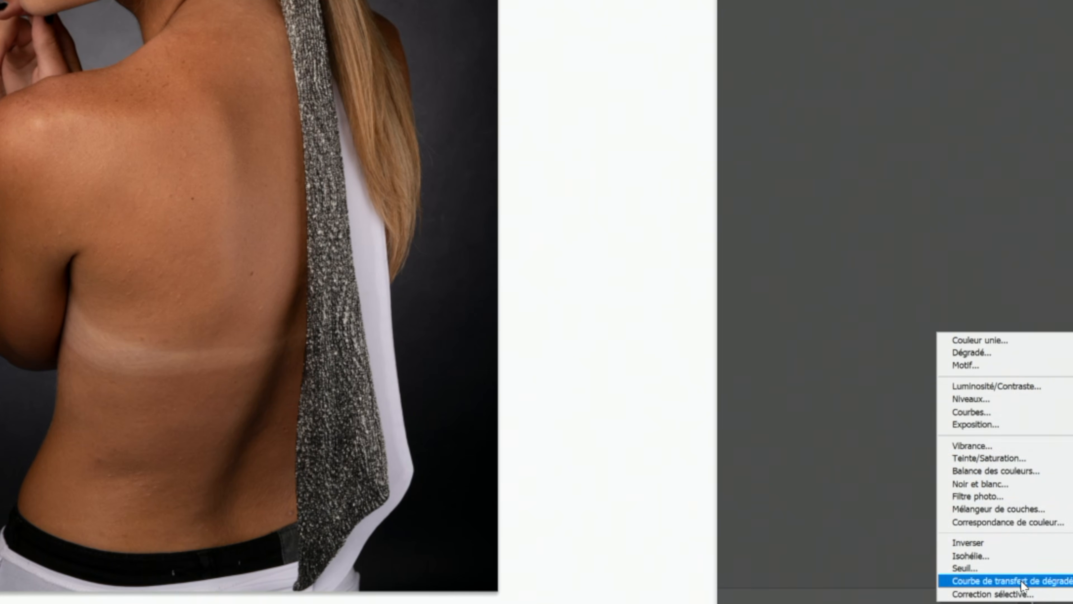
{"action": "left_click", "coordinate": [974, 410]}
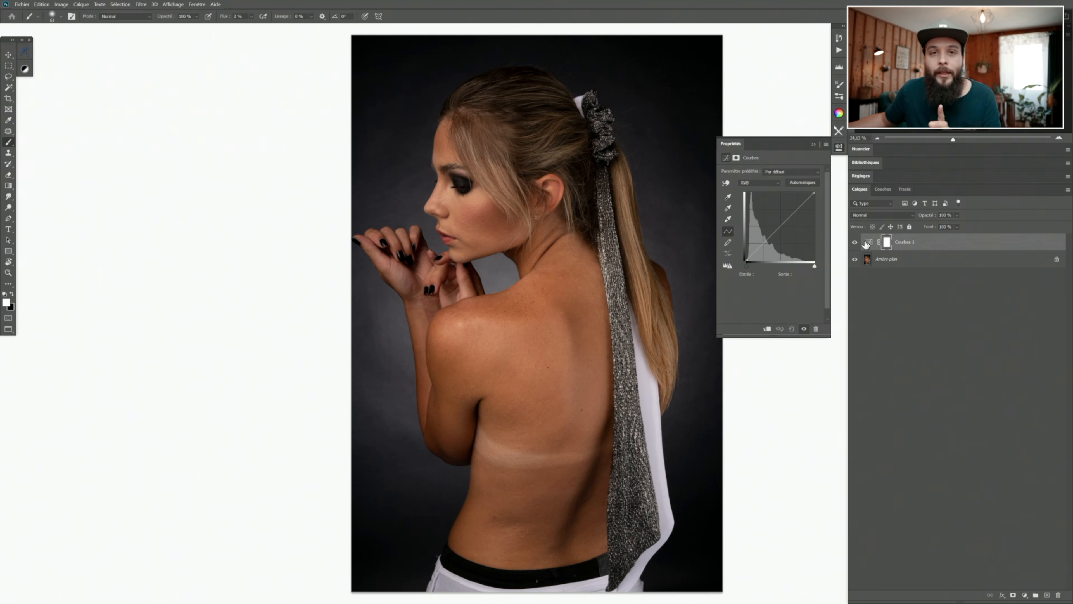
{"action": "left_click", "coordinate": [887, 242]}
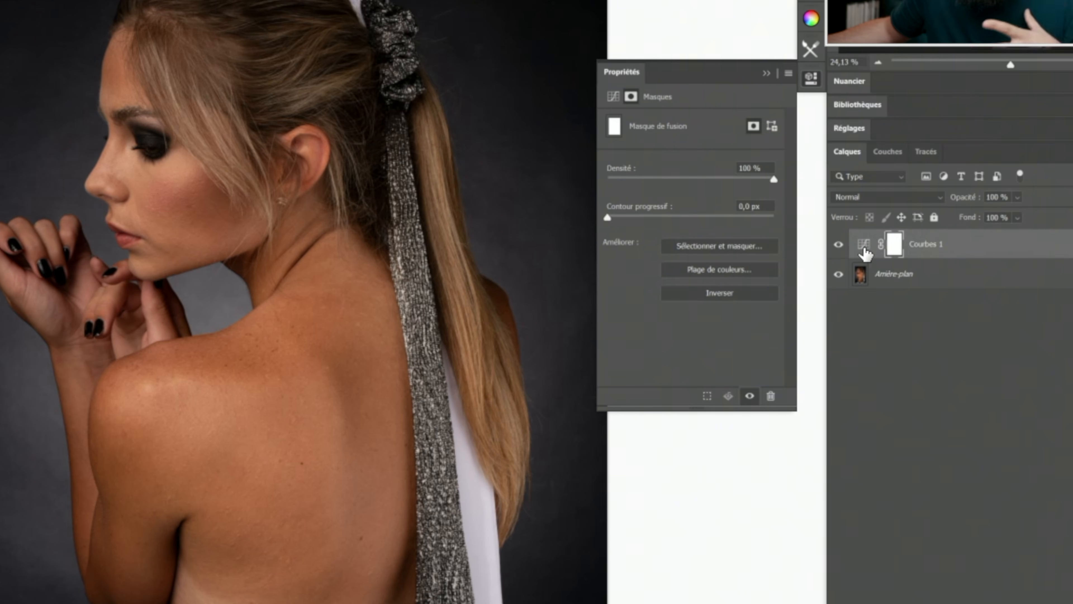
{"action": "left_click", "coordinate": [862, 249]}
{"action": "left_click", "coordinate": [862, 253]}
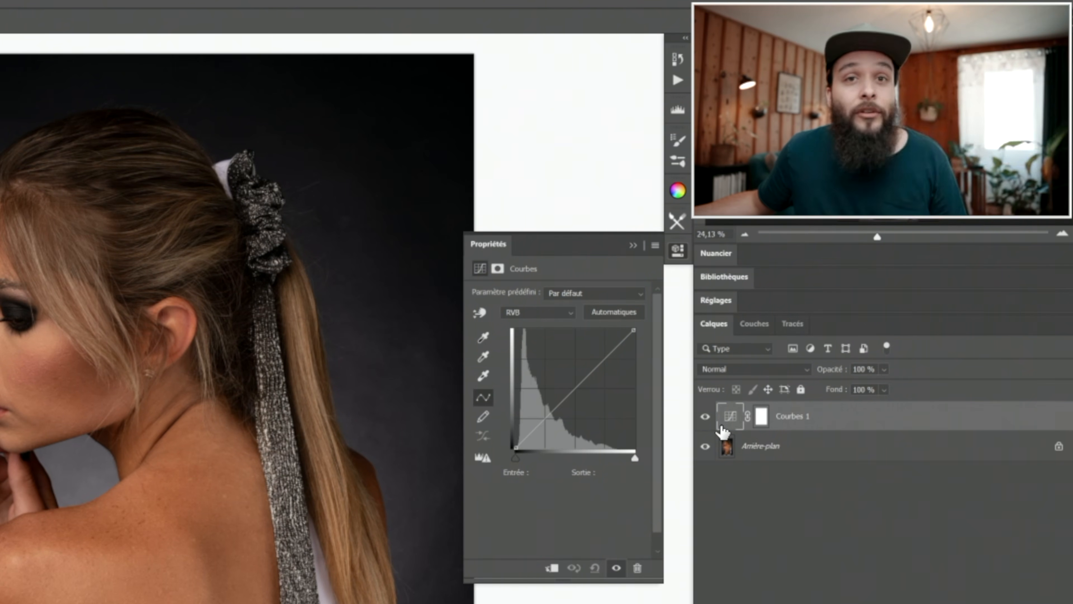
Step: Set the Curves shadow eyedropper's target colour to 895e44, sampled from tanned back skin with a 5 x 5 average, without saving it as default
{"action": "left_click", "coordinate": [483, 337]}
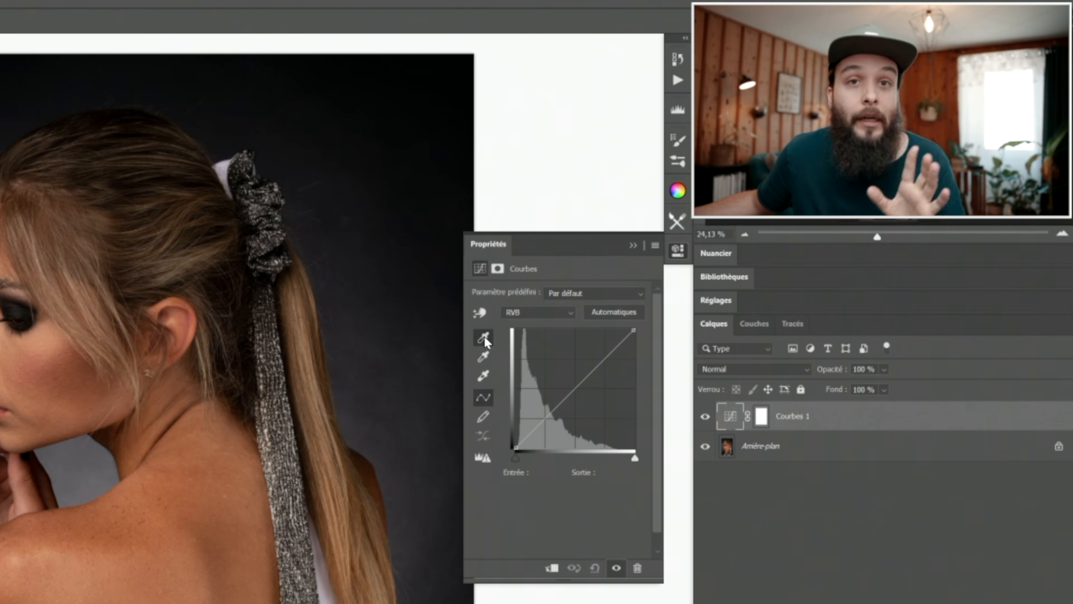
{"action": "double_click", "coordinate": [484, 338]}
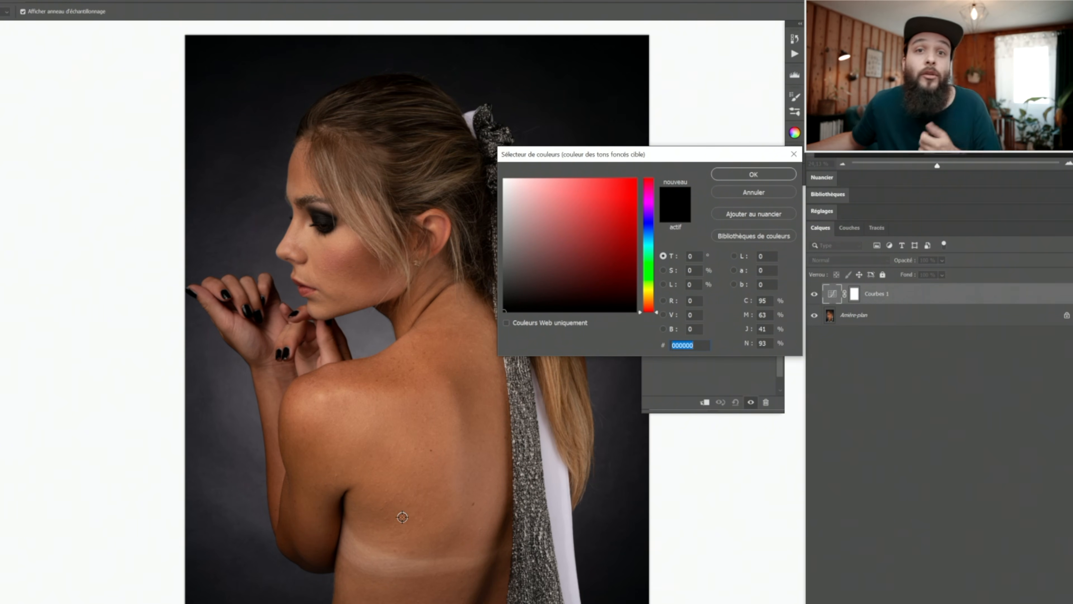
{"action": "left_click", "coordinate": [377, 537]}
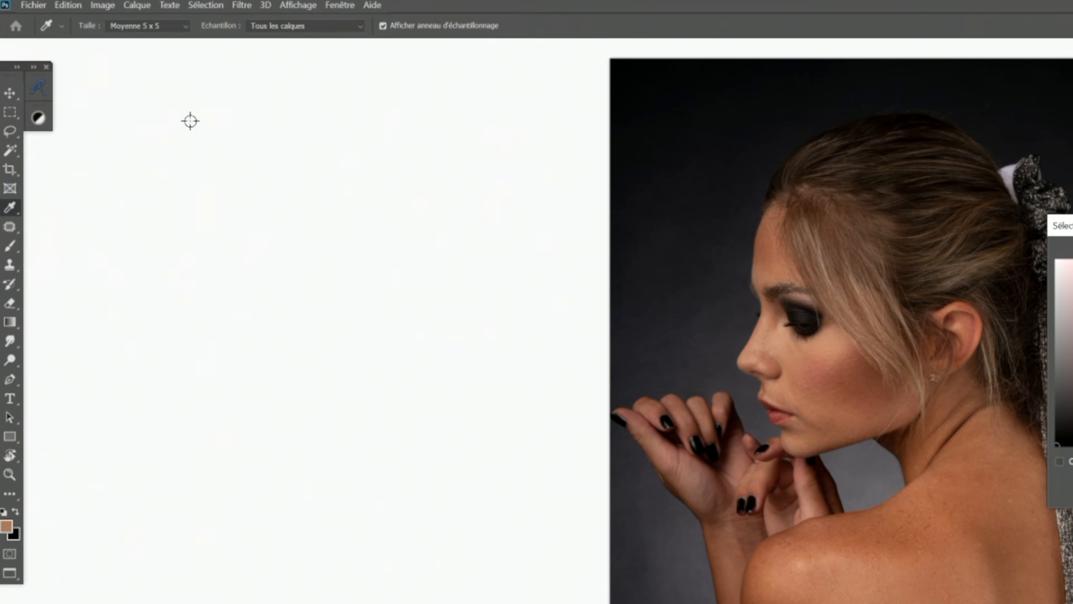
{"action": "left_click", "coordinate": [158, 25]}
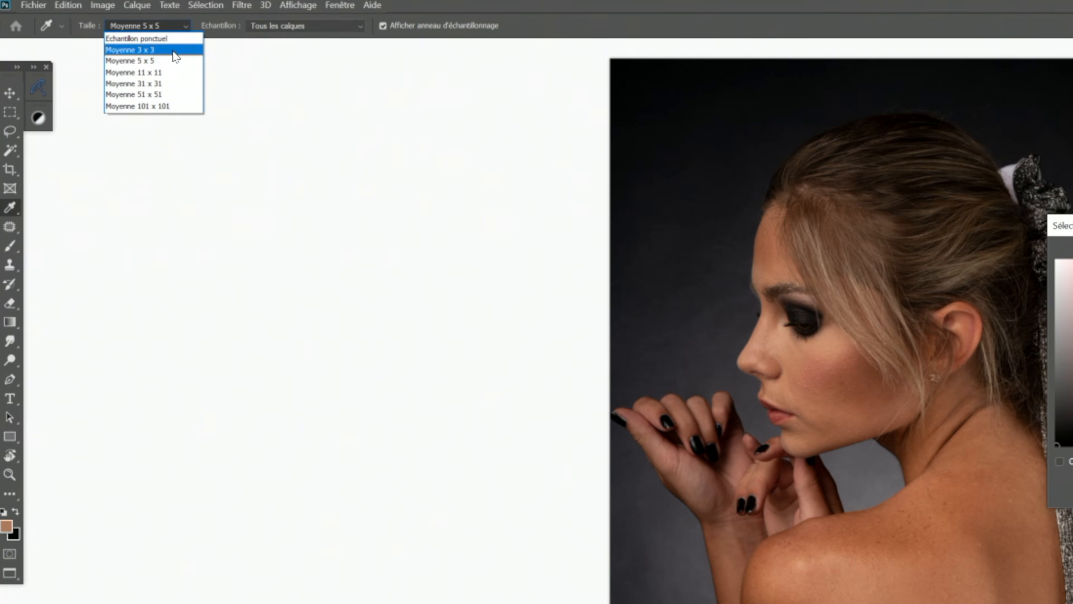
{"action": "left_click", "coordinate": [172, 61]}
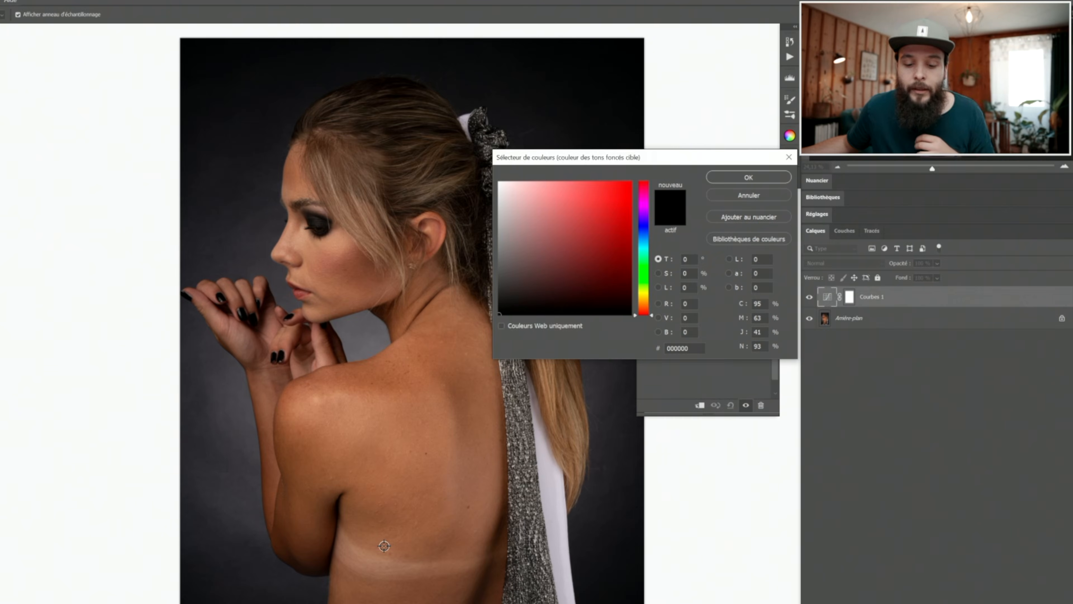
{"action": "left_click", "coordinate": [411, 547]}
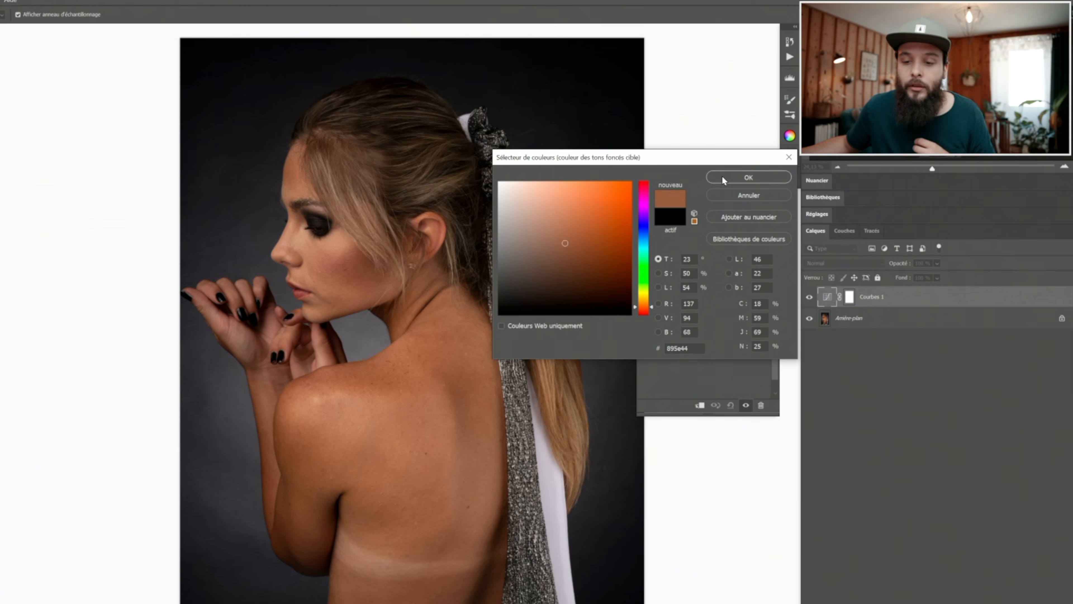
{"action": "left_click", "coordinate": [748, 177]}
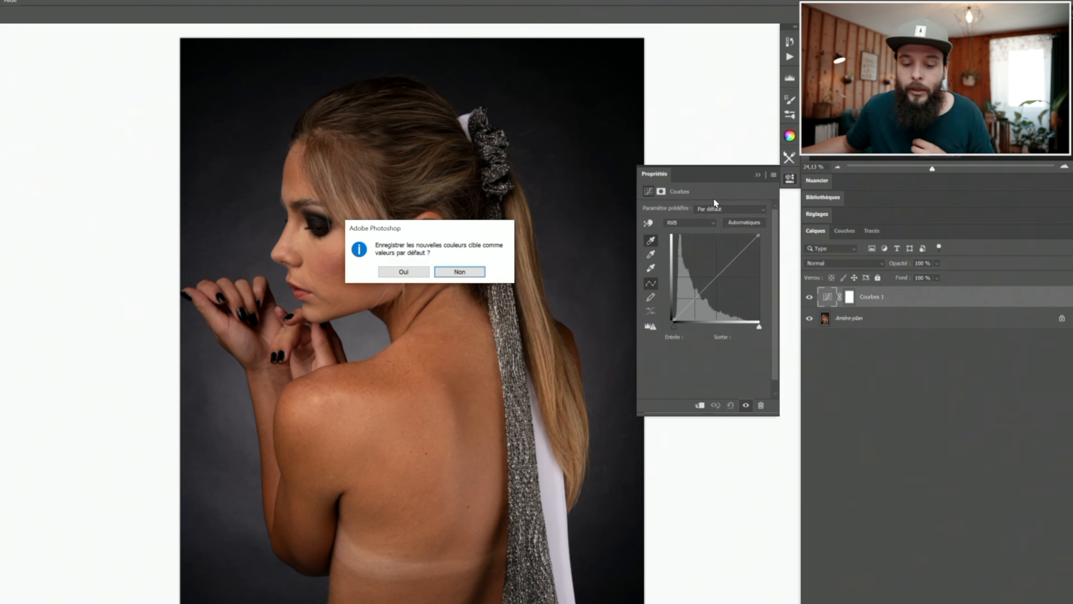
{"action": "left_click", "coordinate": [468, 276]}
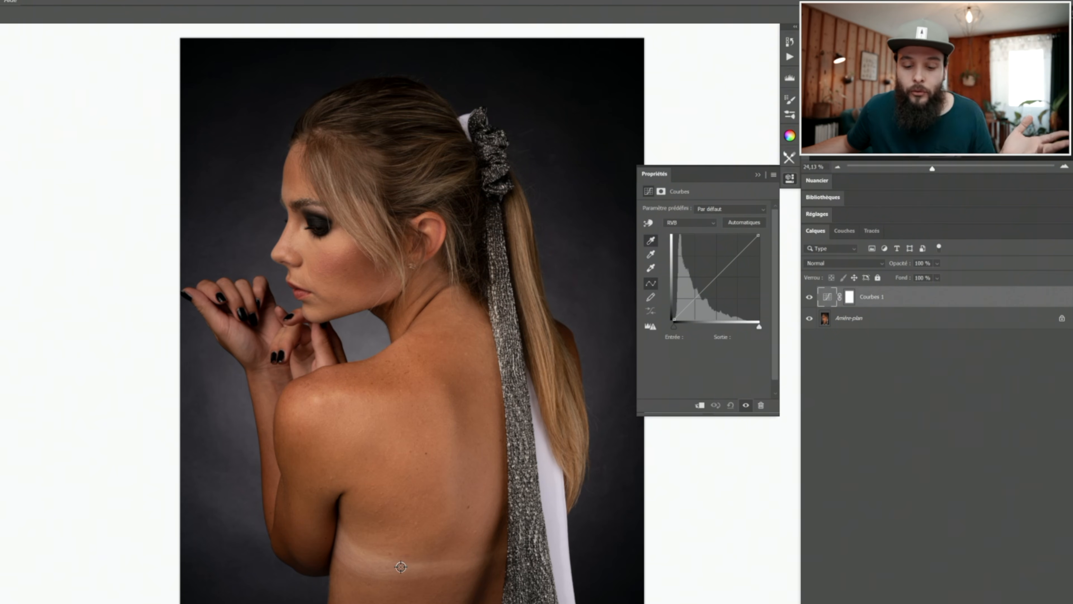
Step: Apply the shadow eyedropper to the pale tan line on the back and invert the Curves layer's mask to black
{"action": "left_click", "coordinate": [392, 562]}
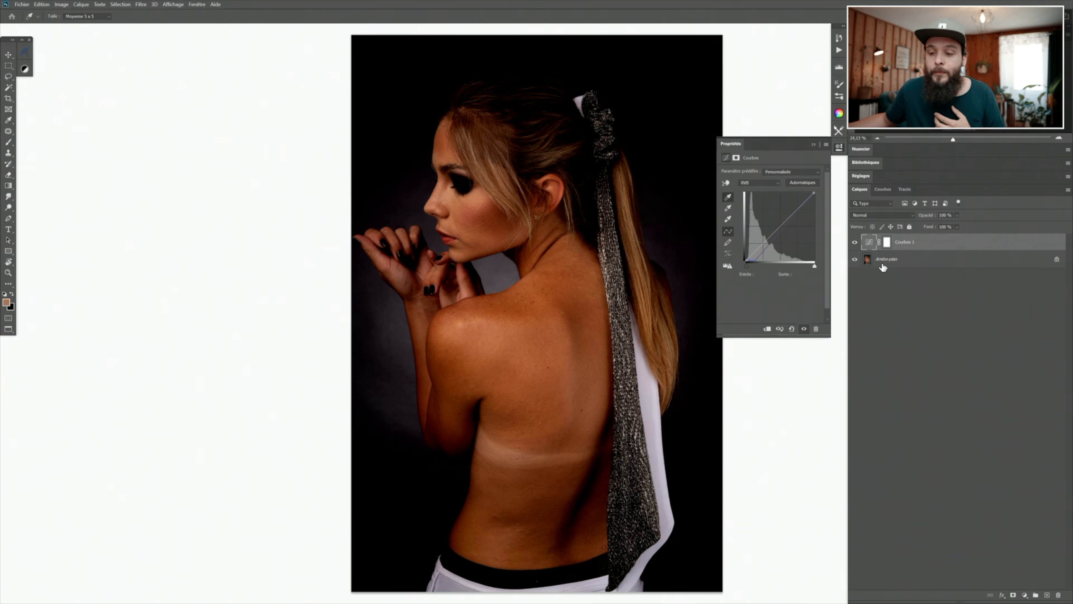
{"action": "left_click", "coordinate": [886, 242]}
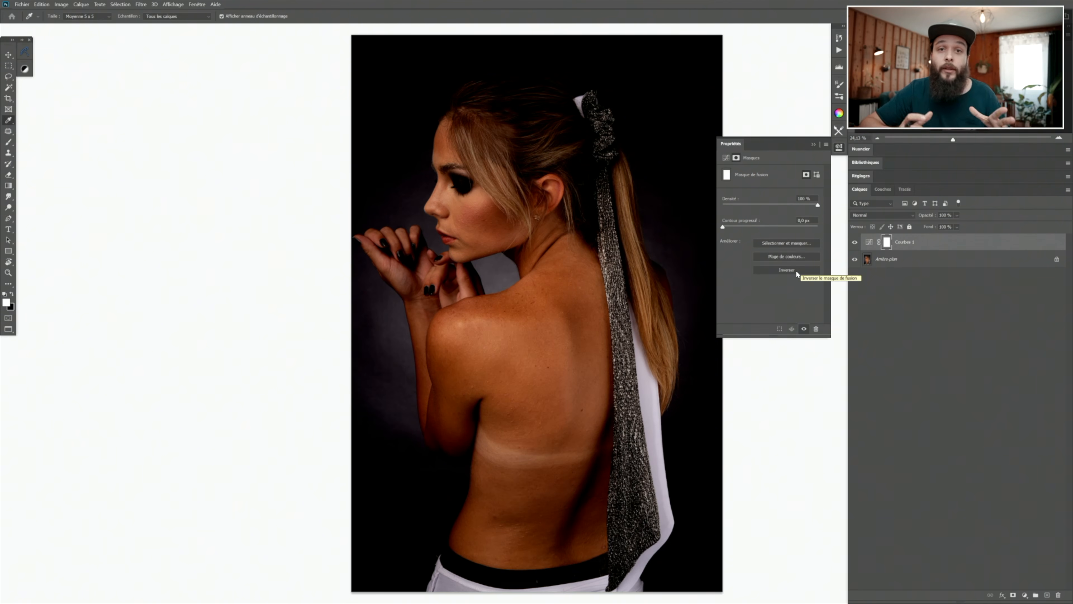
{"action": "left_click", "coordinate": [787, 270]}
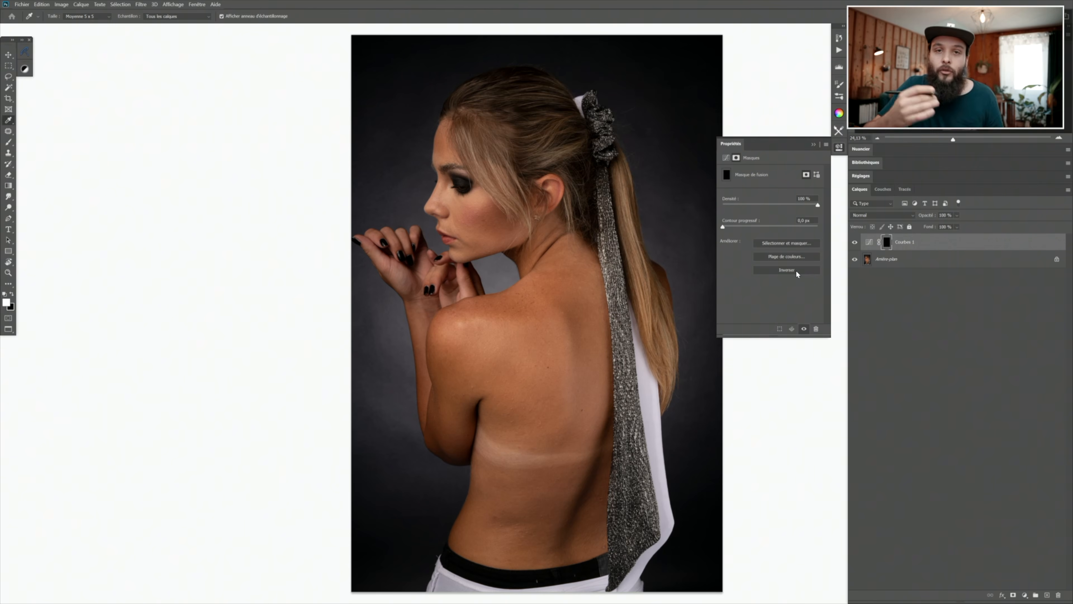
Step: Paint white on the Curves mask along the pale tan line across the back, using an enlarged brush at 2% flow
{"action": "key", "text": "r"}
{"action": "left_click_drag", "start_coordinate": [553, 312], "coordinate": [381, 311]}
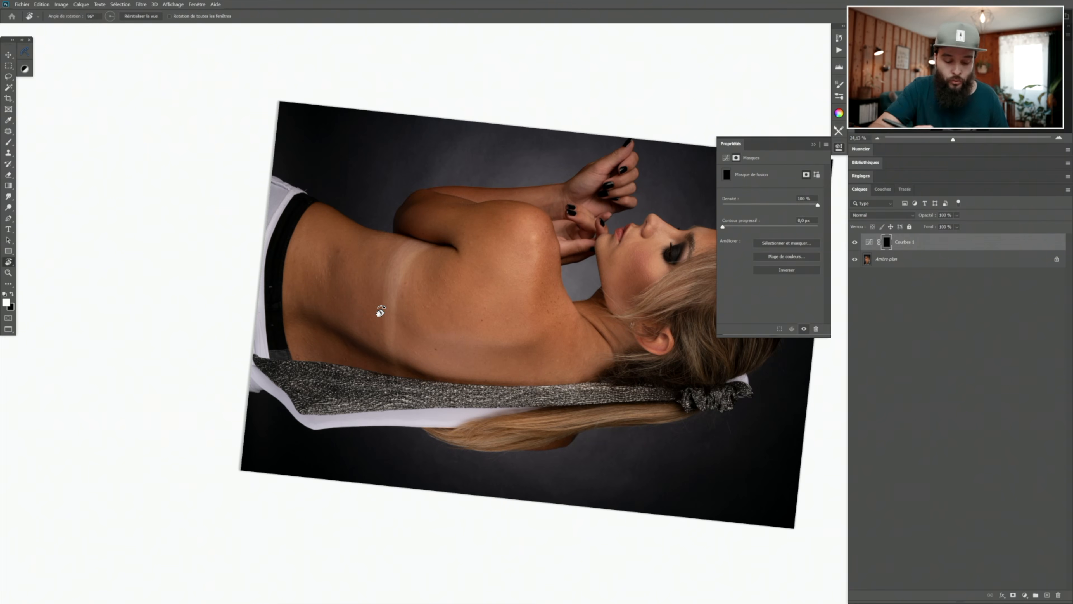
{"action": "key", "text": "b"}
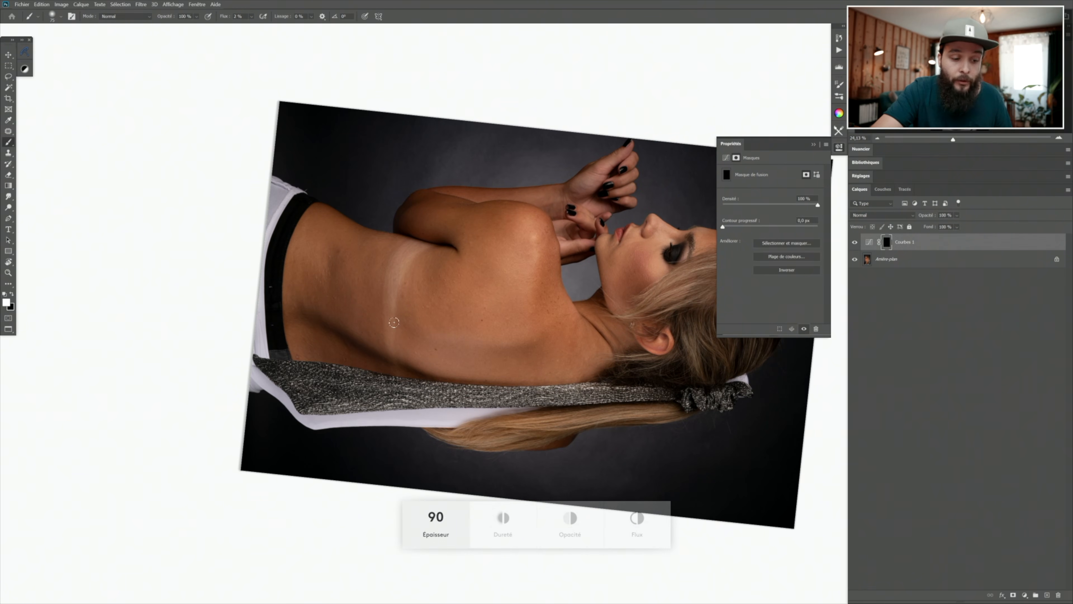
{"action": "key", "text": "bracketright"}
{"action": "mouse_move", "coordinate": [392, 341]}
{"action": "left_mouse_down"}
{"action": "mouse_move", "coordinate": [394, 360]}
{"action": "mouse_move", "coordinate": [389, 293]}
{"action": "mouse_move", "coordinate": [392, 353]}
{"action": "left_mouse_up"}
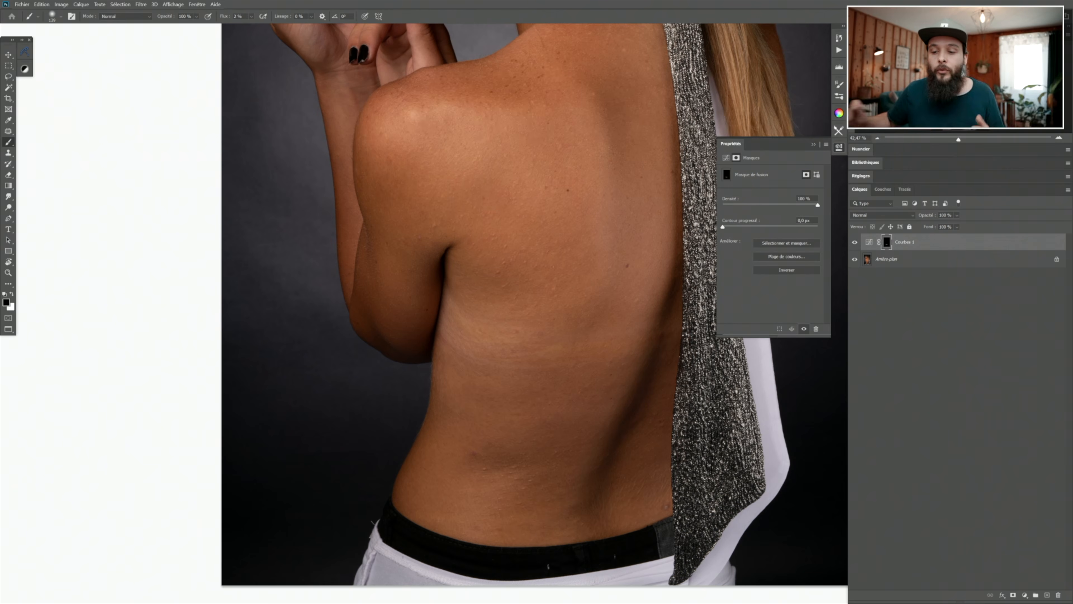
Step: Set the Curves highlight eyedropper's target colour to 8d6044, sampled from tanned skin just above the tan line, without saving it as default
{"action": "left_click", "coordinate": [869, 242]}
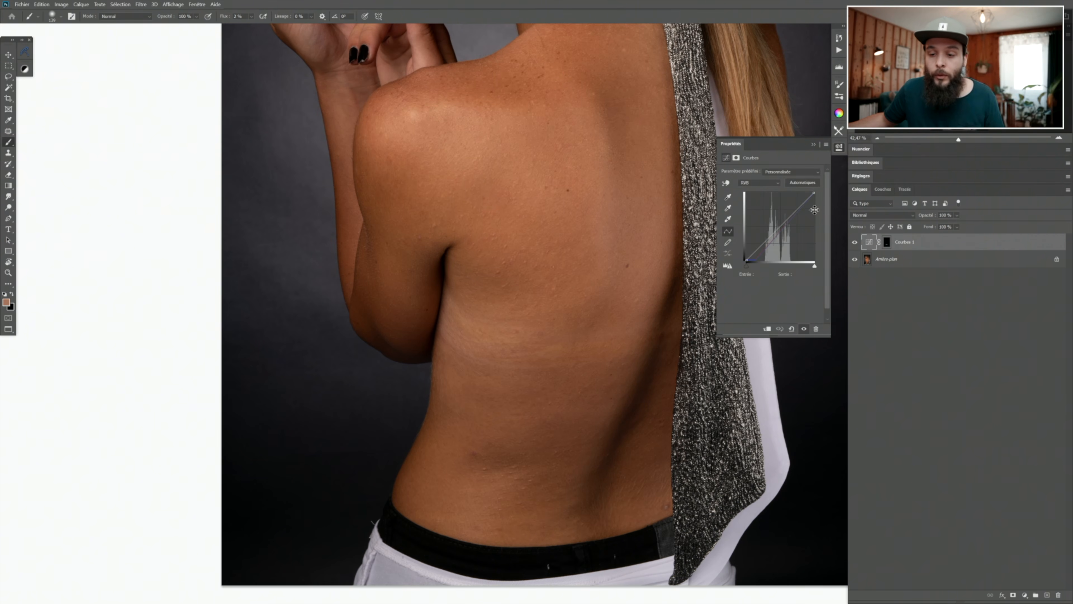
{"action": "double_click", "coordinate": [727, 220]}
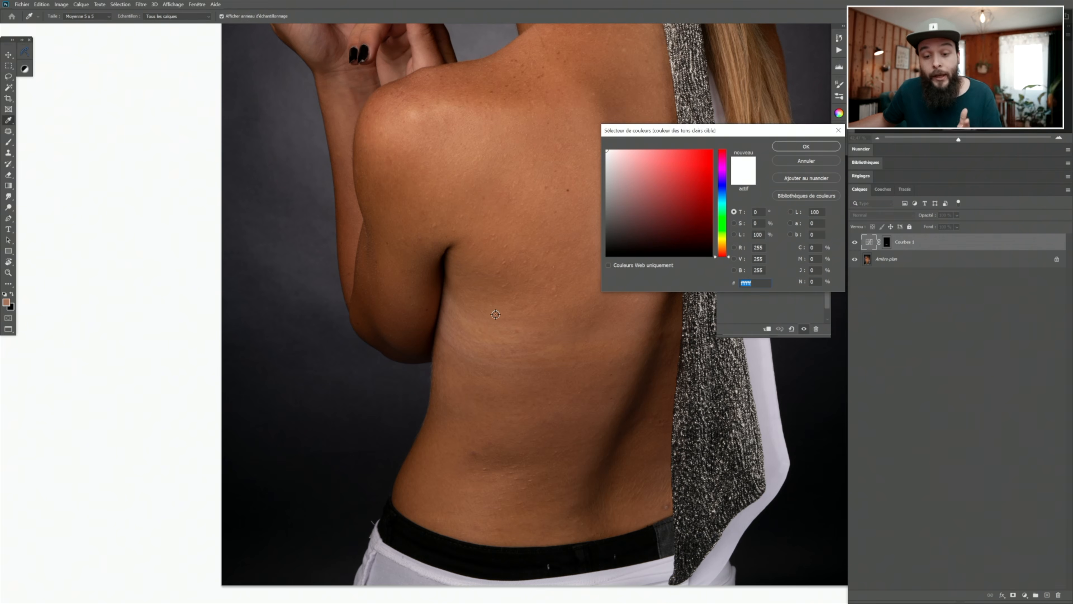
{"action": "left_click", "coordinate": [497, 314]}
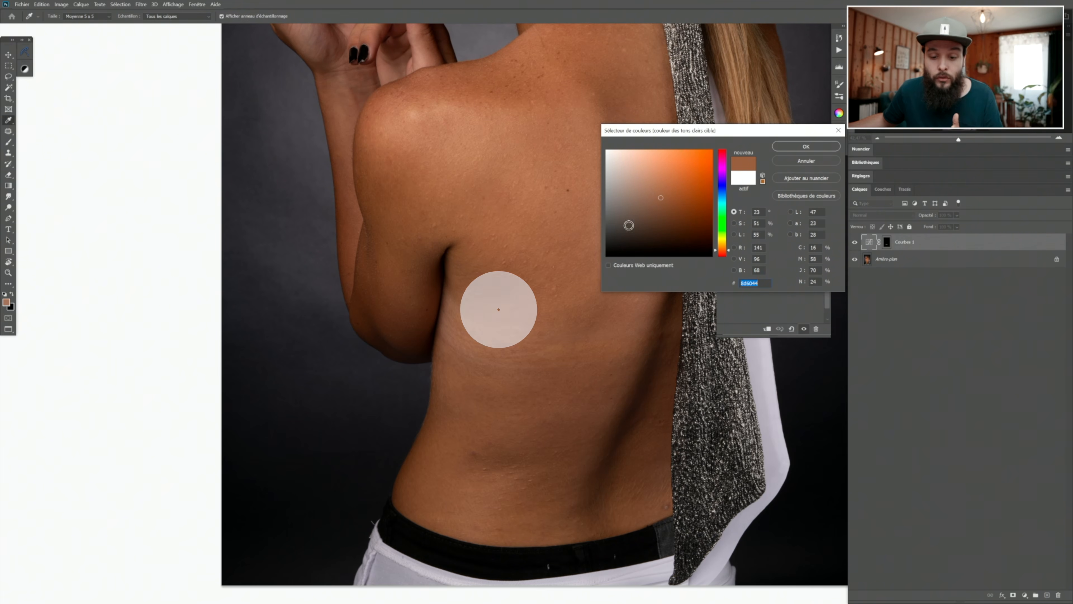
{"action": "left_click", "coordinate": [792, 146]}
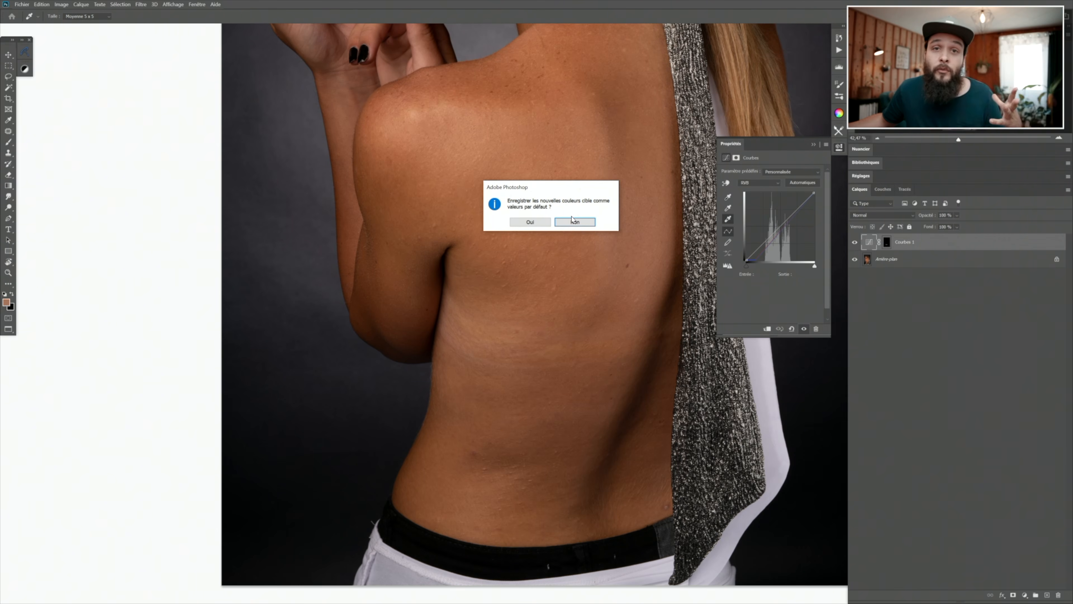
{"action": "left_click", "coordinate": [581, 225]}
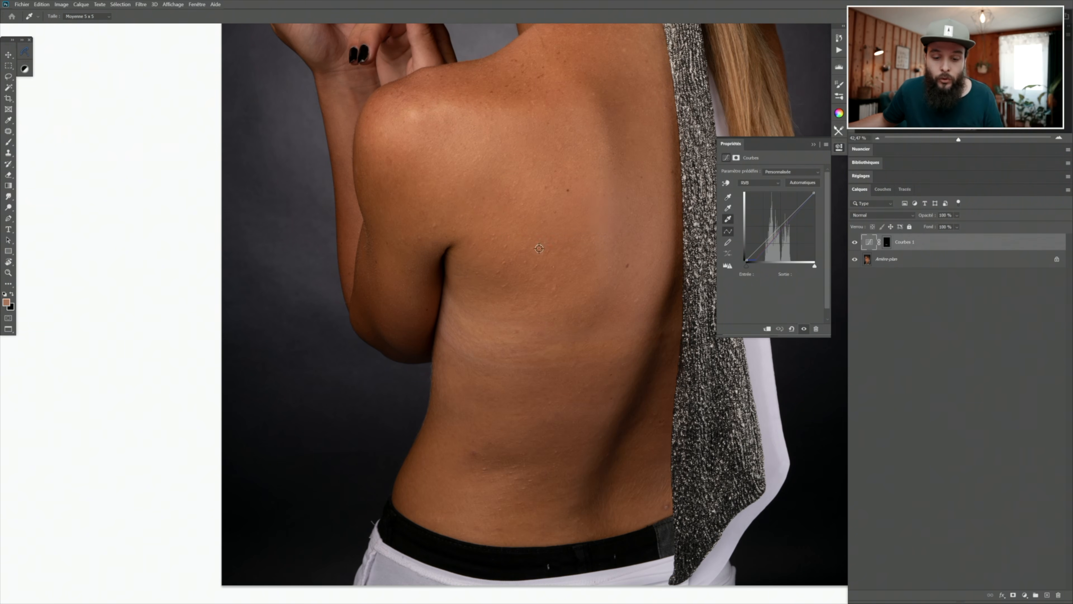
Step: Sample the remaining pale skin beside the arm with the Curves highlight eyedropper until the correction matches the surrounding tan
{"action": "left_click", "coordinate": [446, 335]}
{"action": "left_click", "coordinate": [466, 340]}
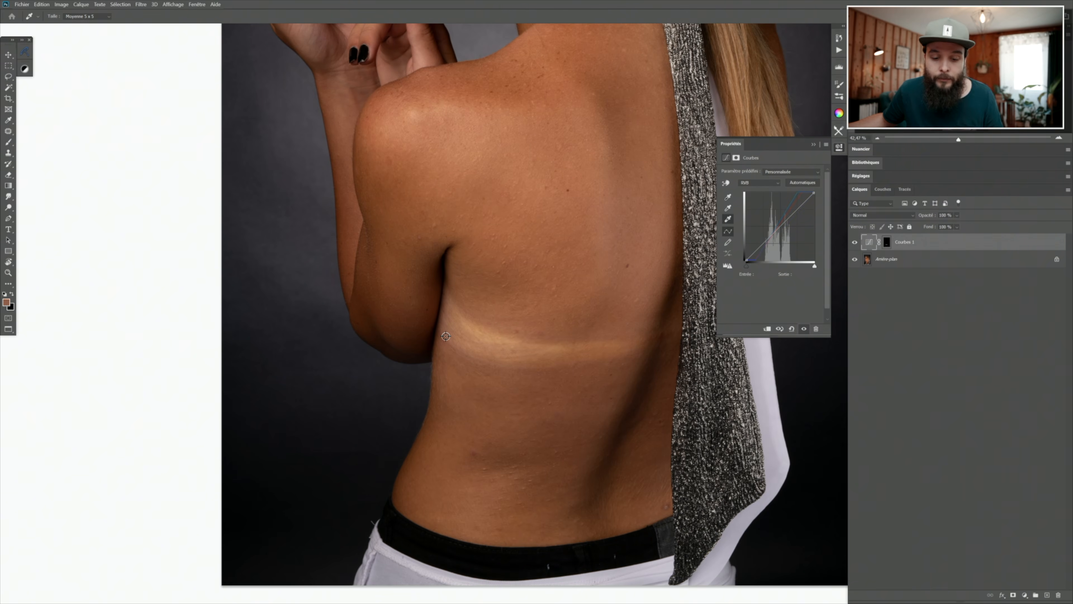
{"action": "left_click", "coordinate": [470, 334]}
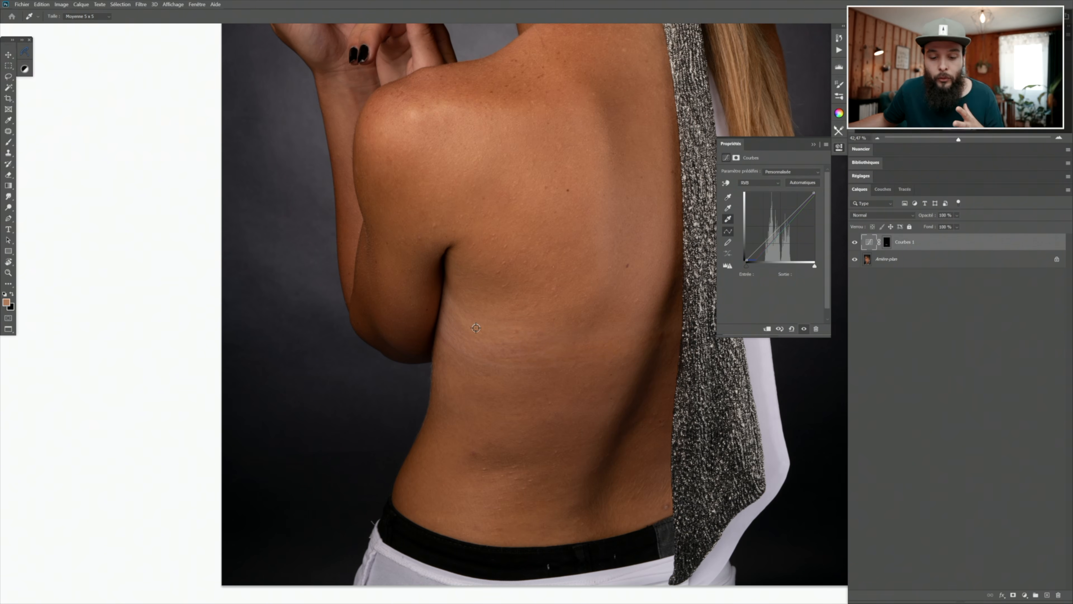
Step: Target the Curves layer's mask and refine it along the tan line with a smaller brush and swapped foreground and background colours
{"action": "left_click", "coordinate": [886, 244]}
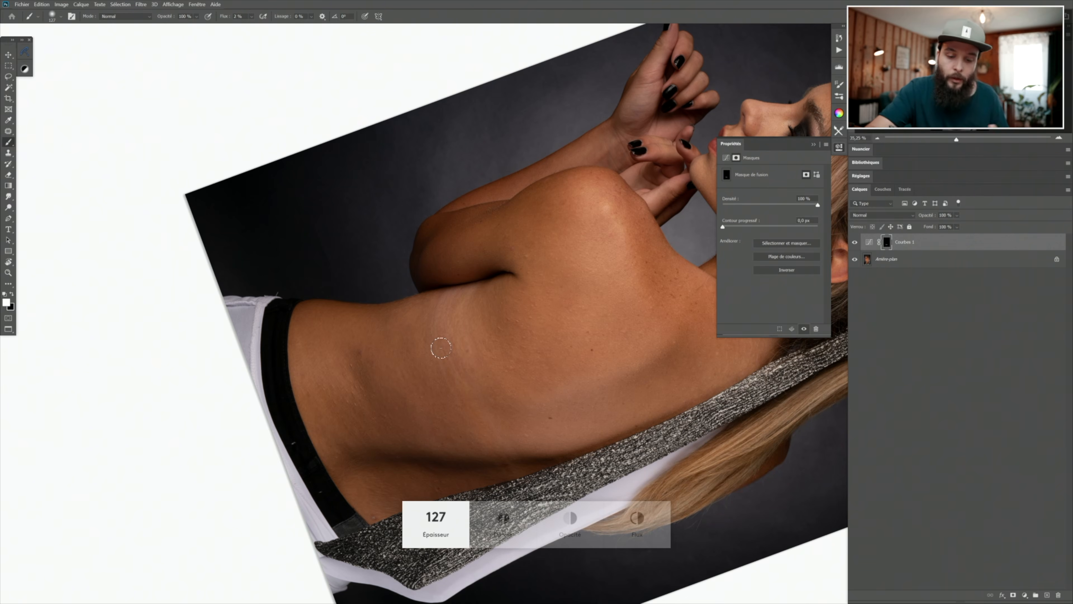
{"action": "key", "text": "bracketleft"}
{"action": "key", "text": "bracketleft"}
{"action": "key", "text": "bracketleft"}
{"action": "key", "text": "bracketleft"}
{"action": "key", "text": "x"}
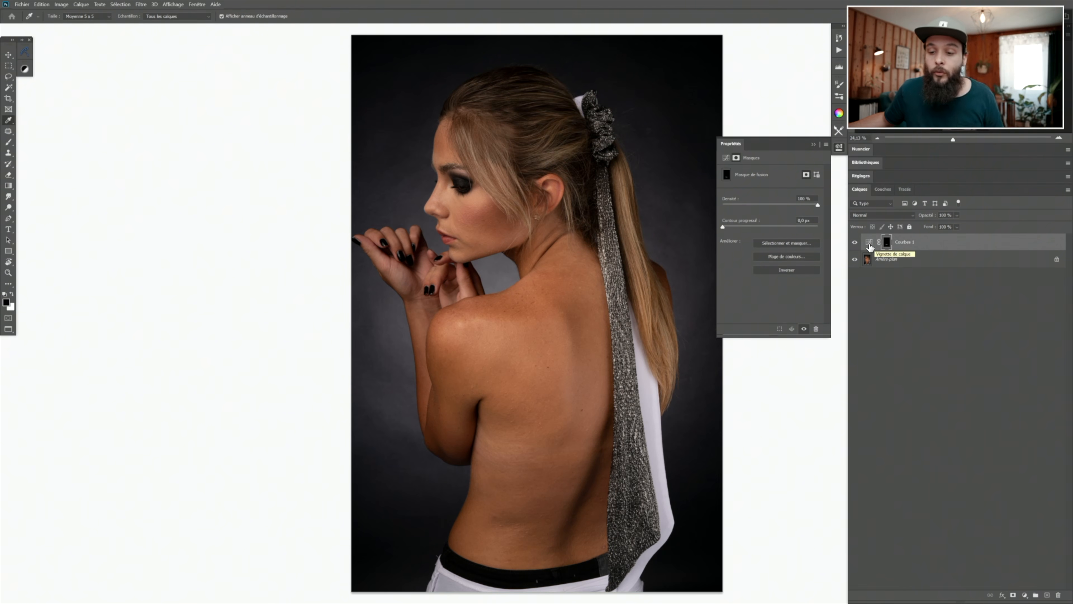
Step: Set the Curves shadow eyedropper's target colour to 8b5e43 without saving it as default, and toggle the layer's visibility to compare the retouch
{"action": "left_click", "coordinate": [869, 247]}
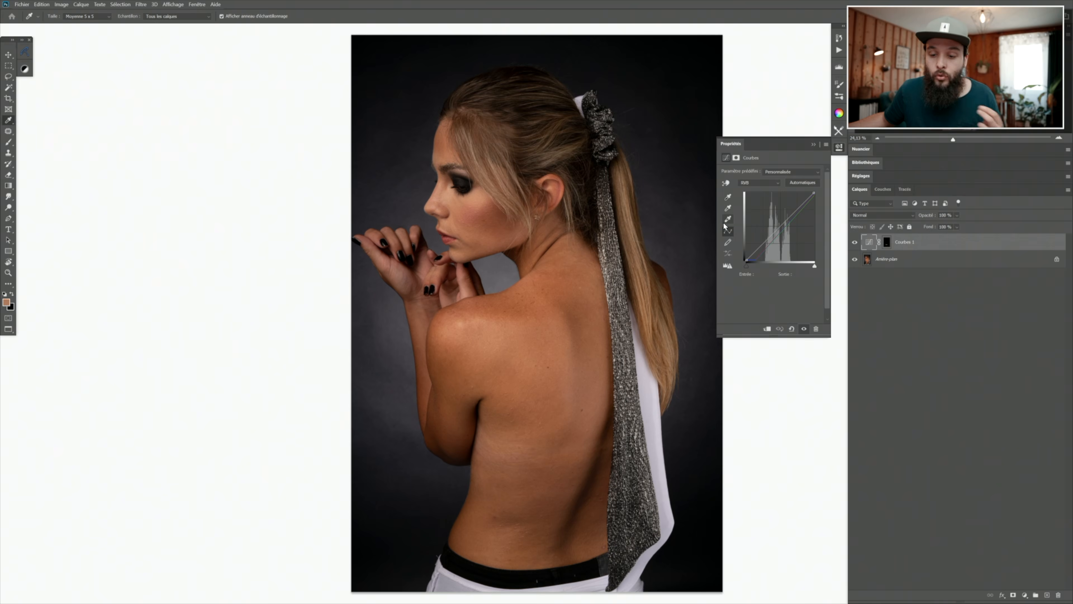
{"action": "double_click", "coordinate": [727, 197]}
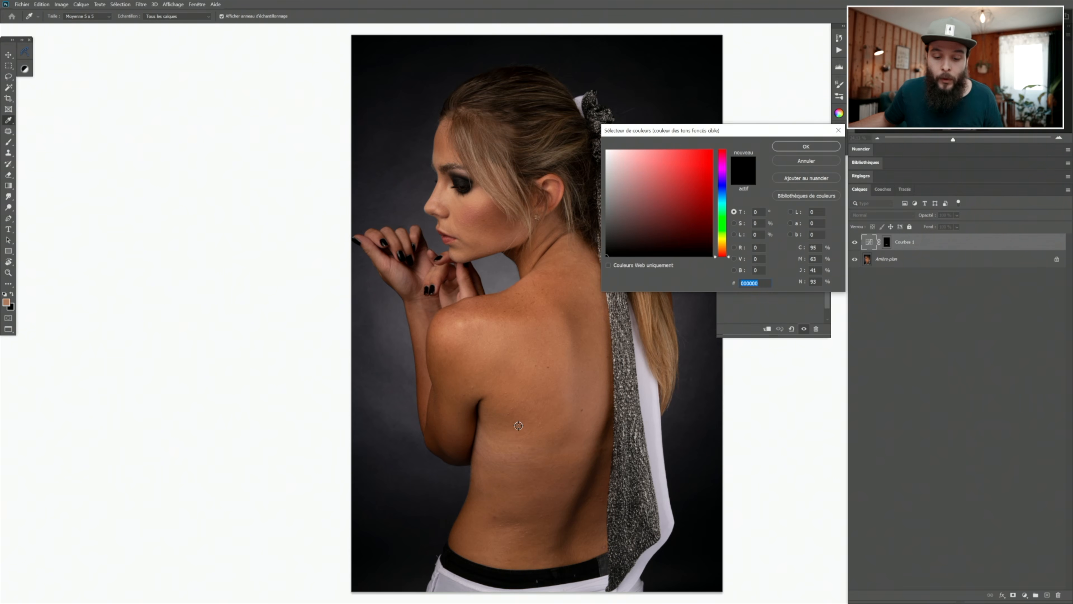
{"action": "left_click", "coordinate": [514, 431]}
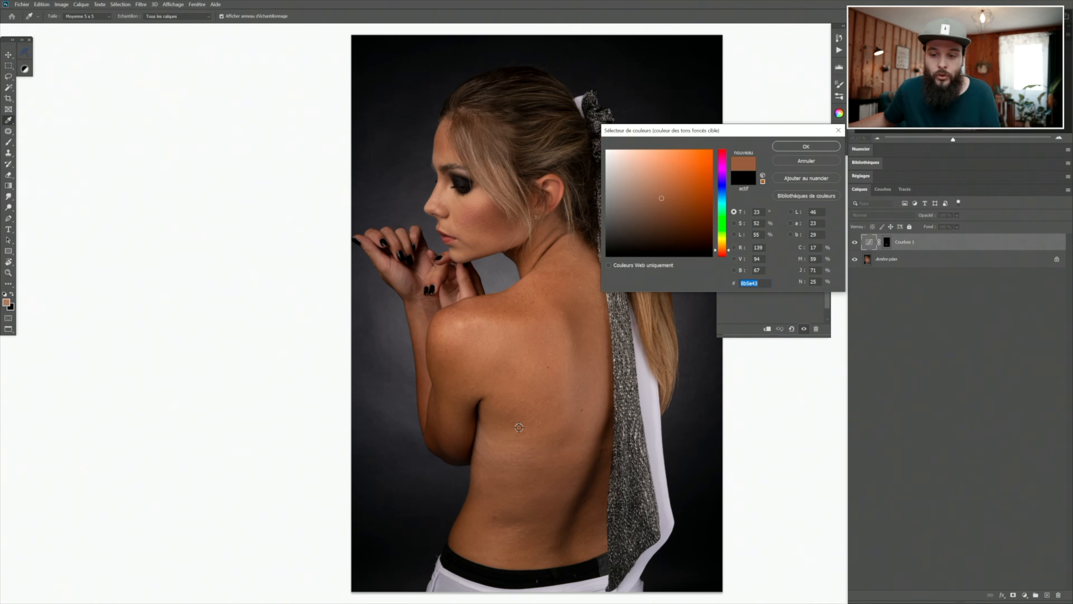
{"action": "key", "text": "Return"}
{"action": "key", "text": "Return"}
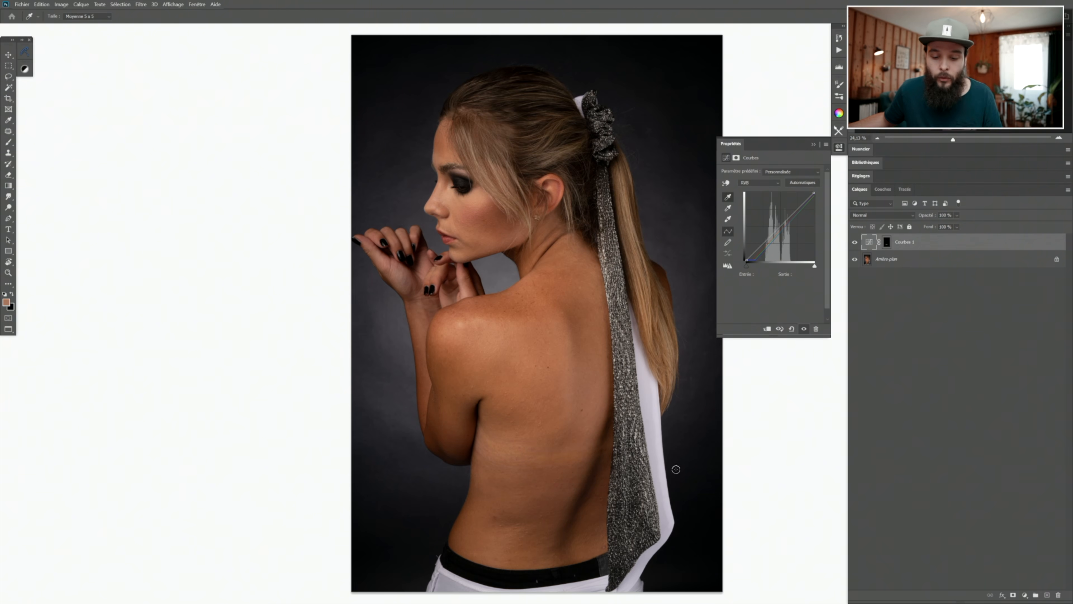
{"action": "left_click", "coordinate": [856, 242]}
{"action": "left_click", "coordinate": [855, 243]}
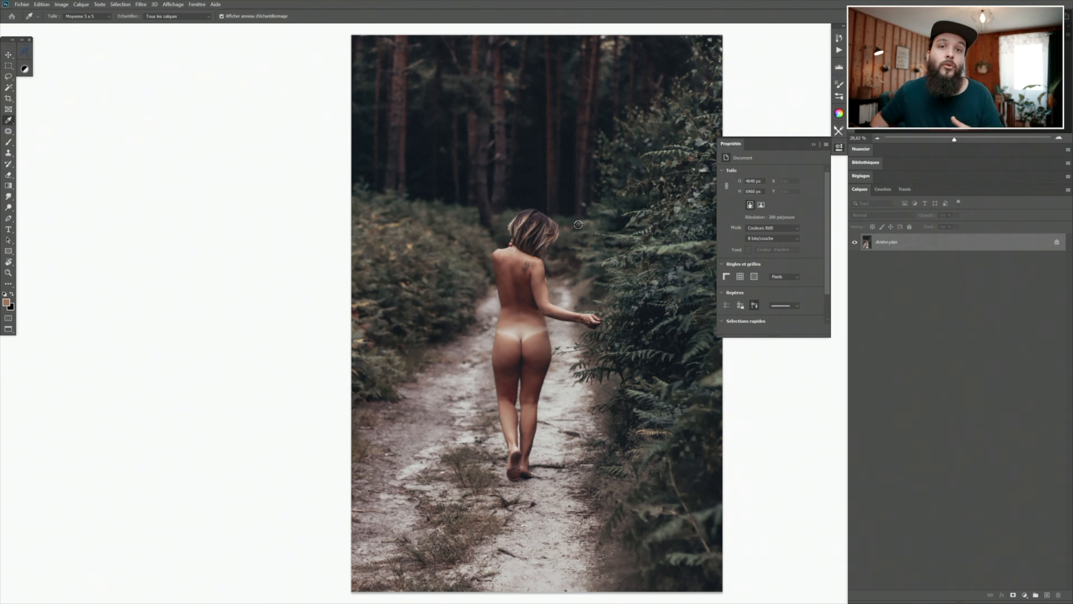
{"action": "left_click", "coordinate": [838, 147]}
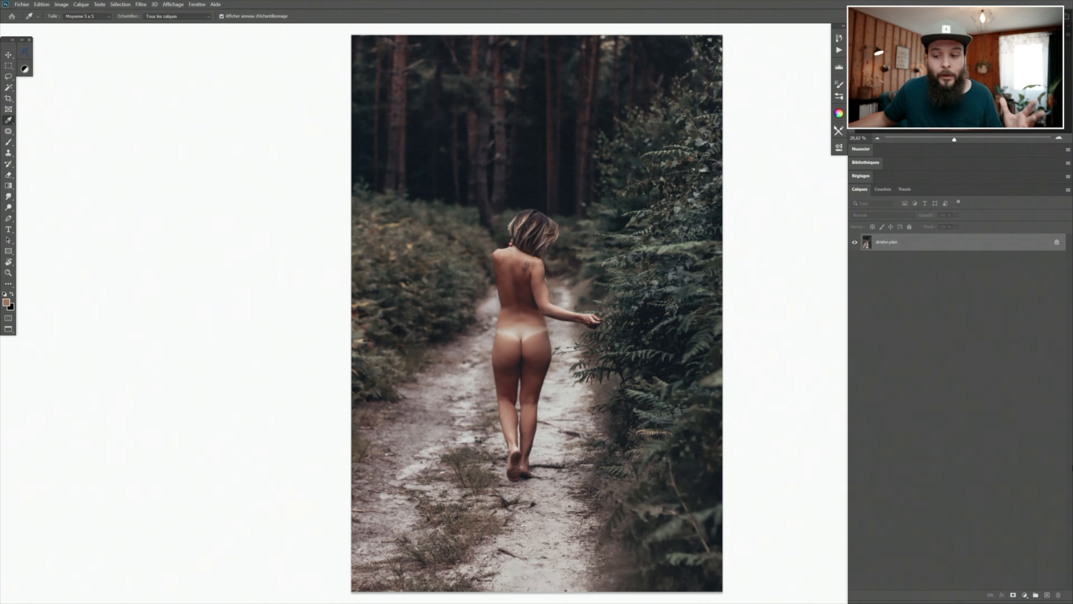
{"action": "left_click", "coordinate": [1024, 595]}
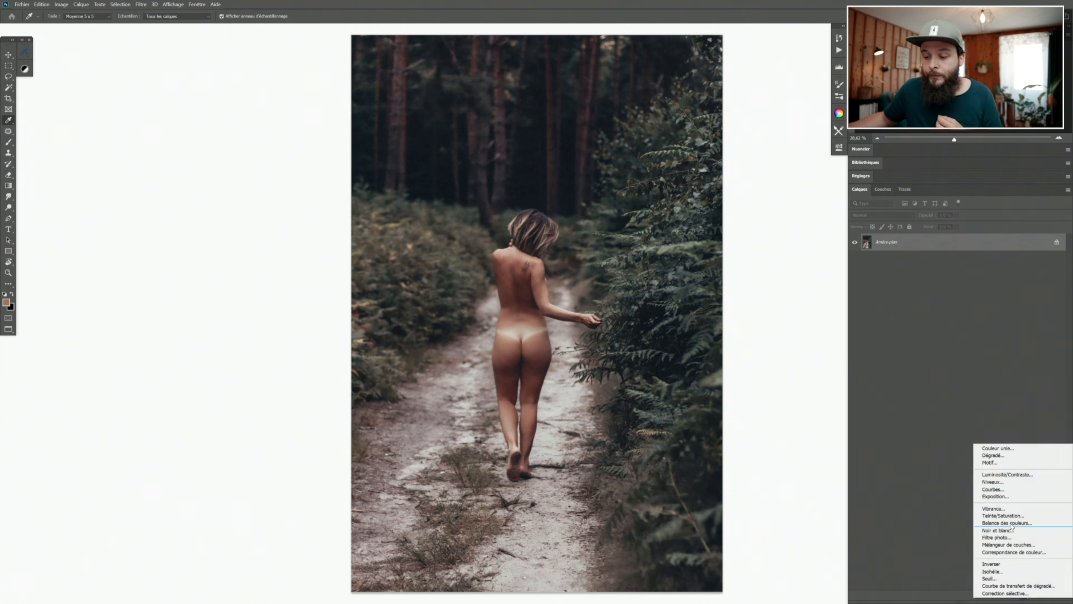
{"action": "left_click", "coordinate": [993, 490]}
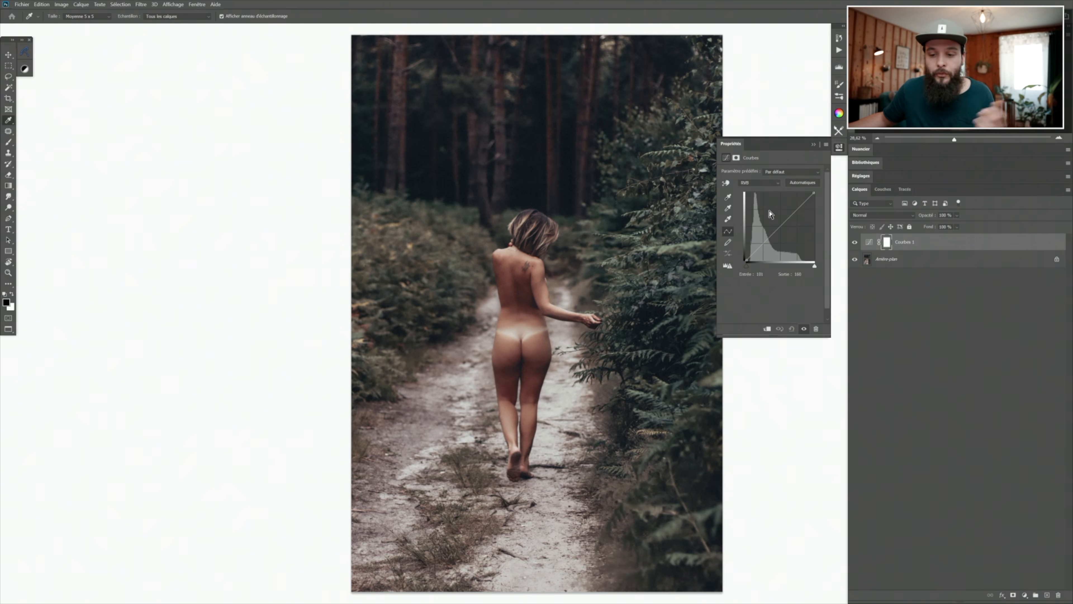
{"action": "left_click", "coordinate": [781, 228]}
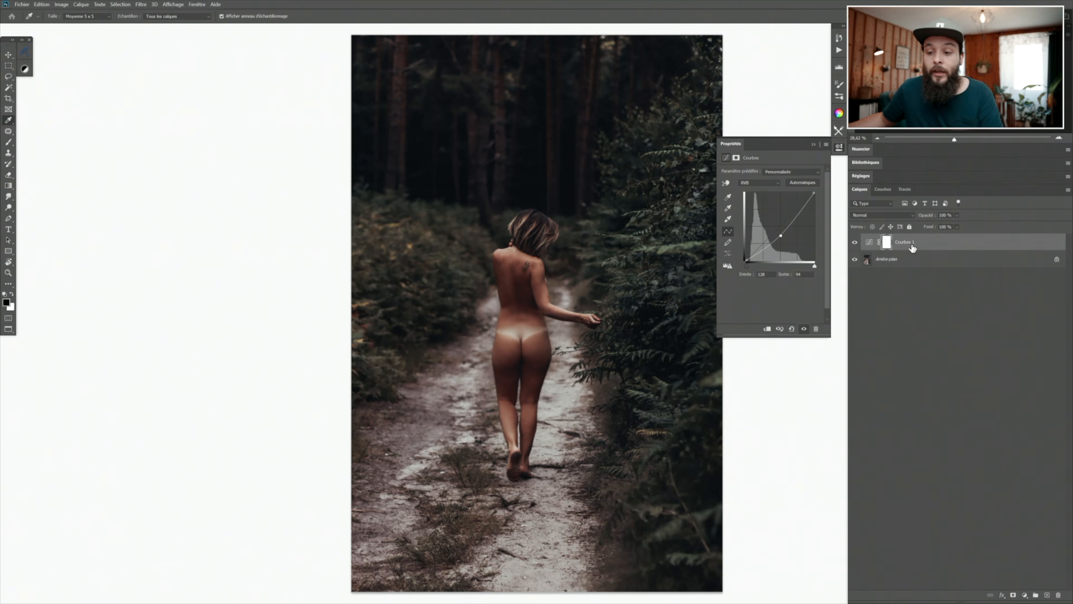
{"action": "key", "text": "Delete"}
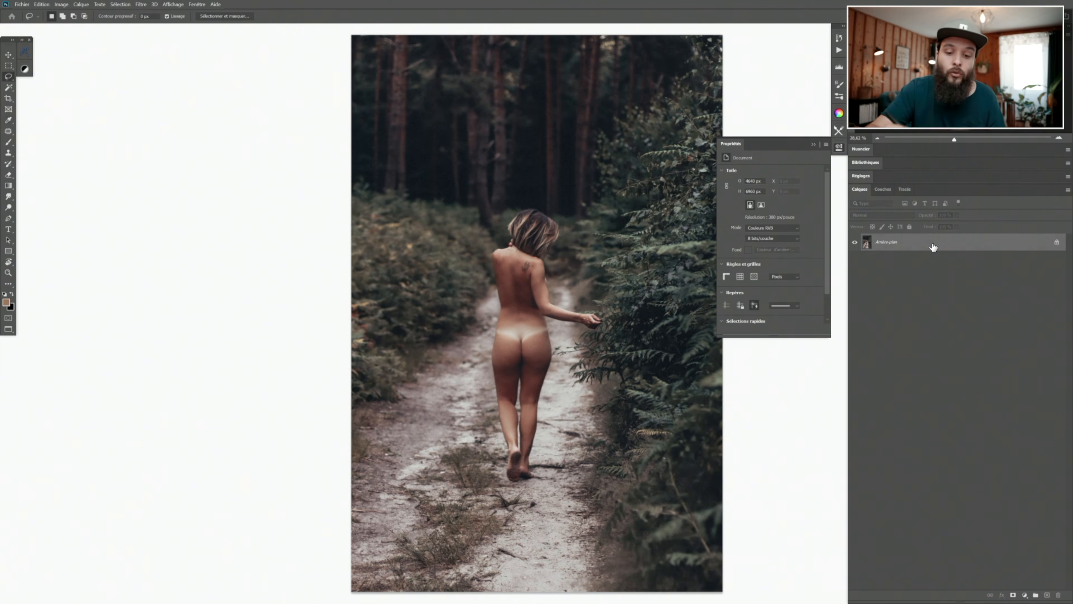
Step: Lasso the pale swimsuit tan area on the walking woman's hips and add a Curves adjustment layer masked to that selection
{"action": "right_click", "coordinate": [8, 76]}
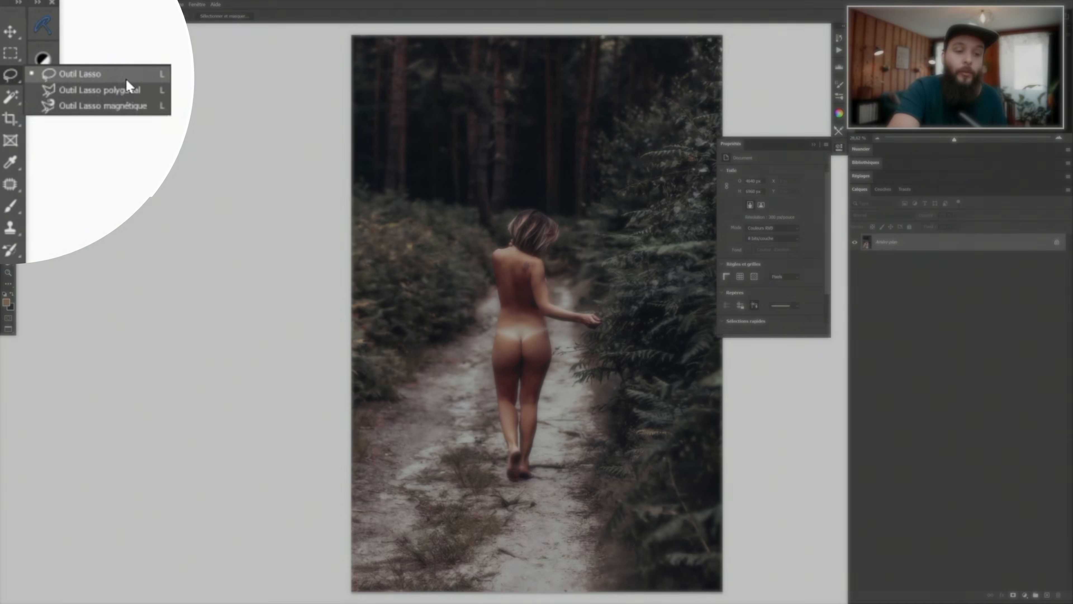
{"action": "left_click", "coordinate": [125, 76]}
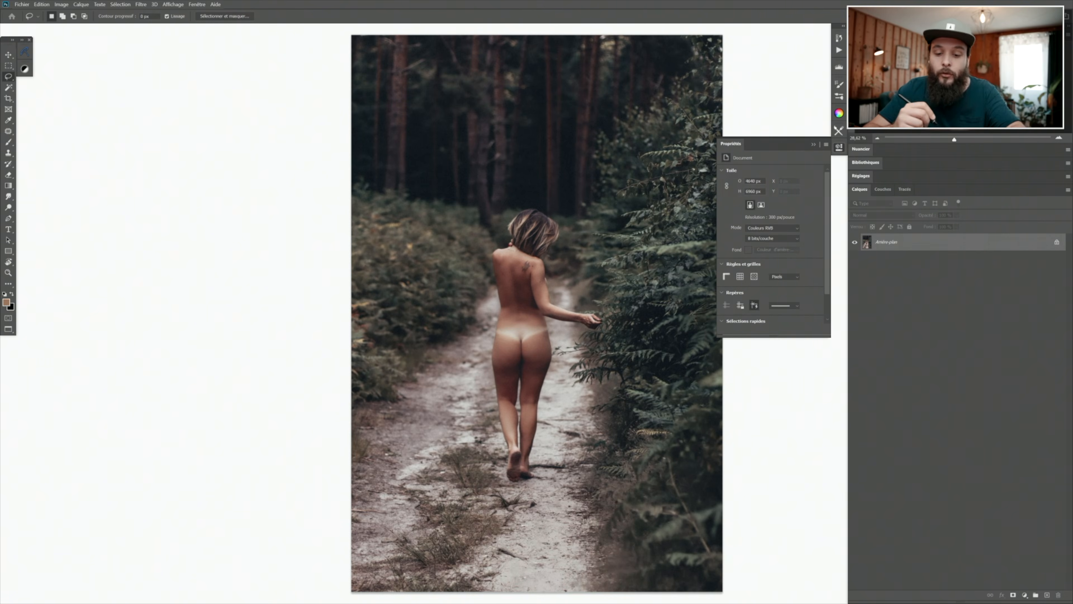
{"action": "scroll", "coordinate": [497, 325], "scroll_direction": "up", "scroll_amount": 2}
{"action": "left_click_drag", "start_coordinate": [498, 325], "coordinate": [571, 320]}
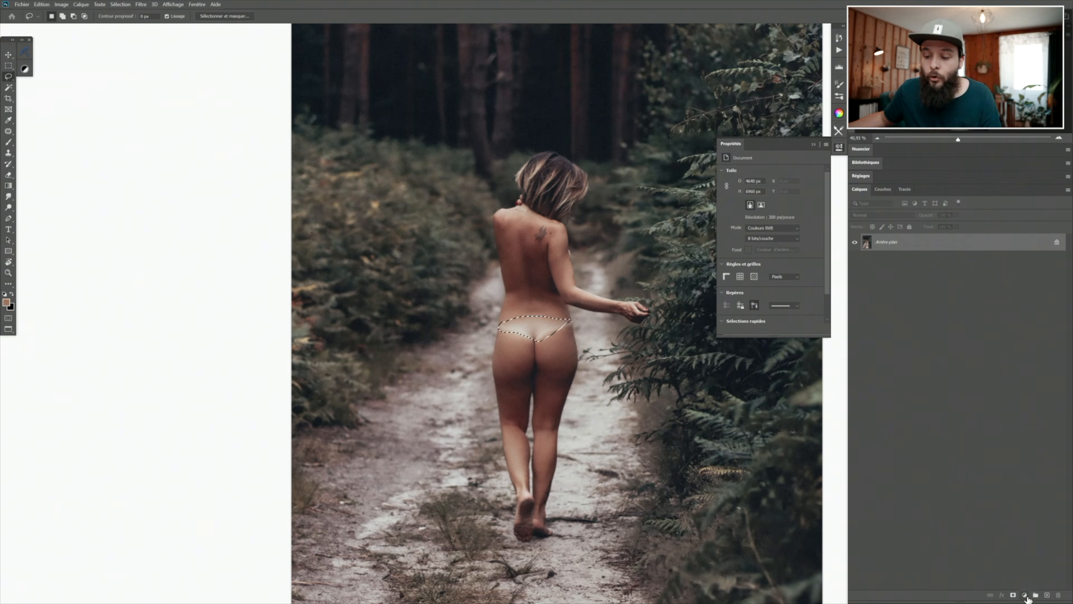
{"action": "left_click", "coordinate": [1025, 595]}
{"action": "left_click", "coordinate": [989, 488]}
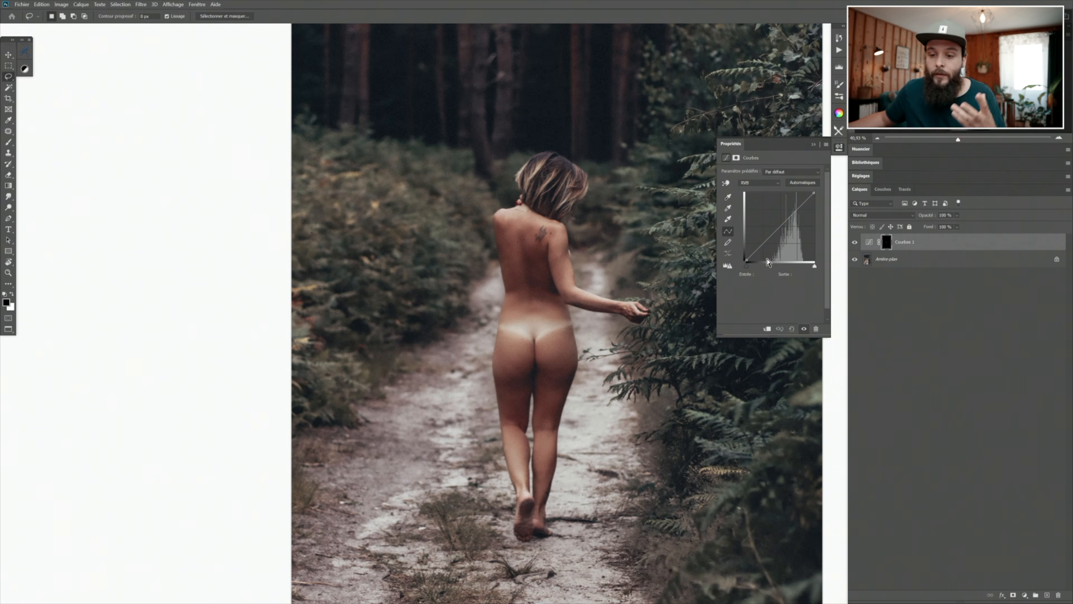
Step: Darken the selected pale area with the Curves on-image adjustment tool, bringing input 196 down to output 174
{"action": "left_click", "coordinate": [727, 183]}
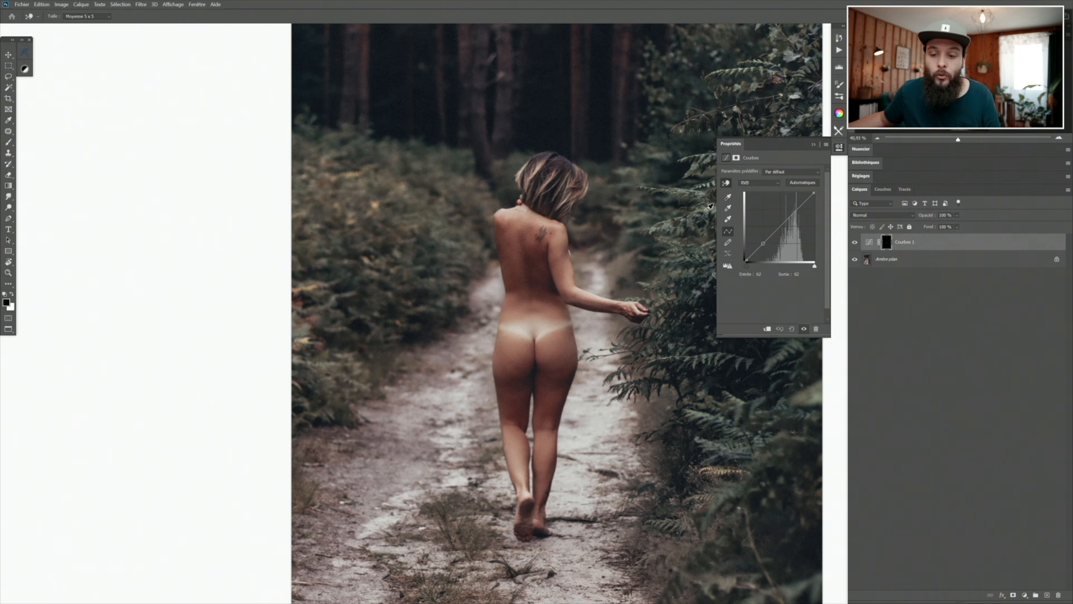
{"action": "left_click", "coordinate": [522, 327]}
{"action": "left_click_drag", "start_coordinate": [521, 328], "coordinate": [519, 336]}
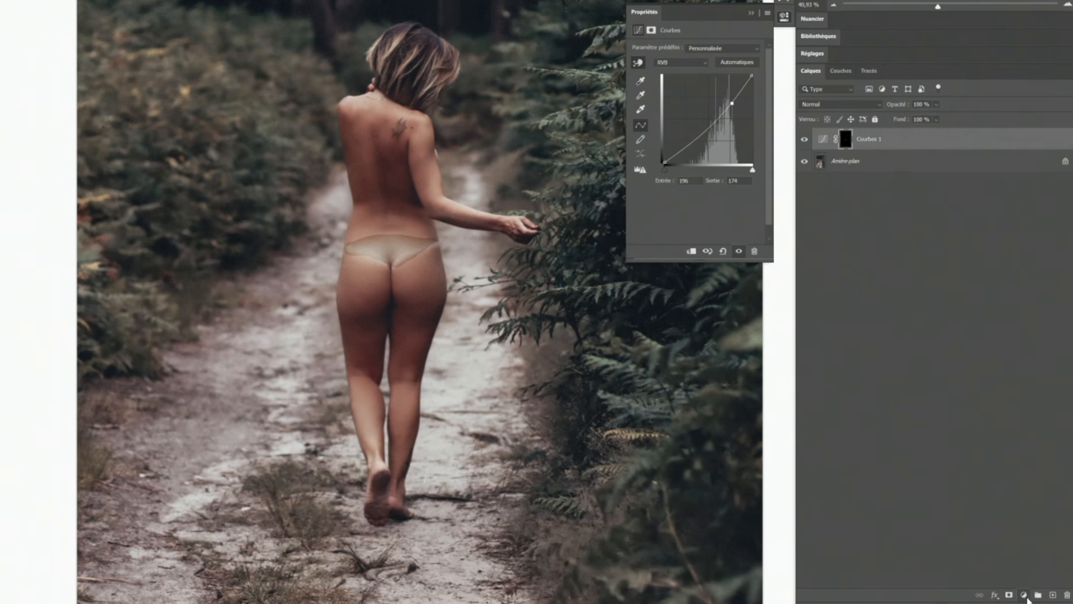
Step: Add a neutral grey Solid Color fill layer (hue 0, saturation 0, 999999) on top and set its blend mode to Color
{"action": "left_click", "coordinate": [1026, 596]}
{"action": "left_click", "coordinate": [975, 336]}
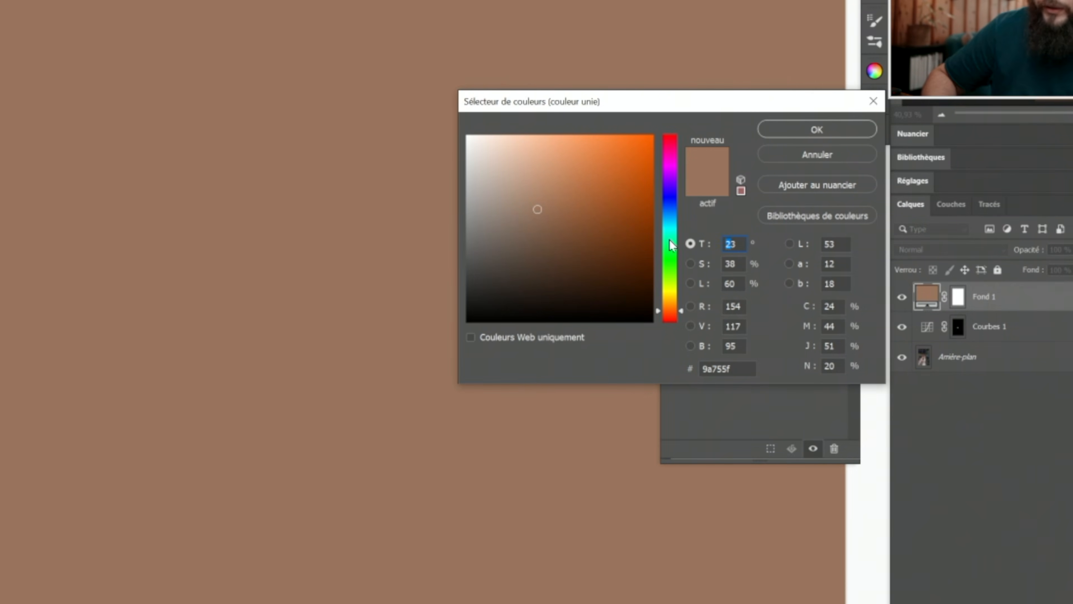
{"action": "type", "text": "0"}
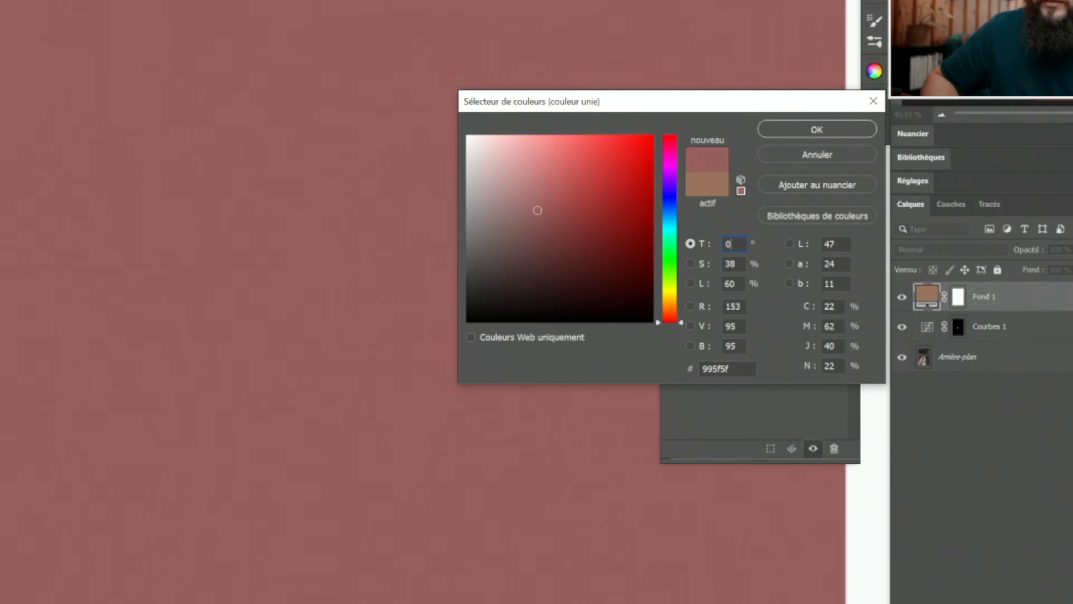
{"action": "key", "text": "Tab"}
{"action": "type", "text": "0"}
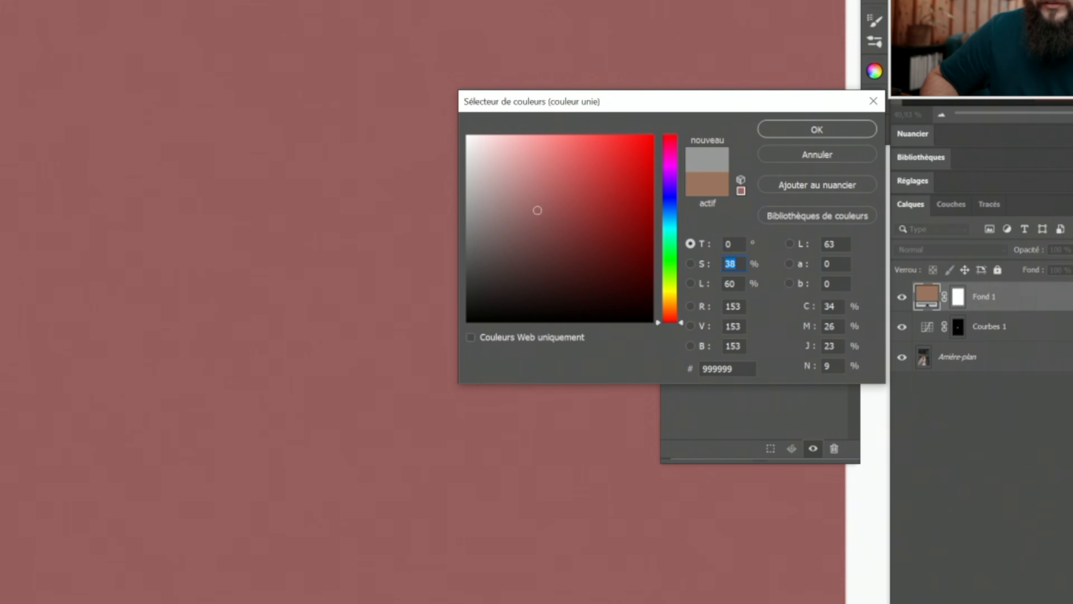
{"action": "key", "text": "Tab"}
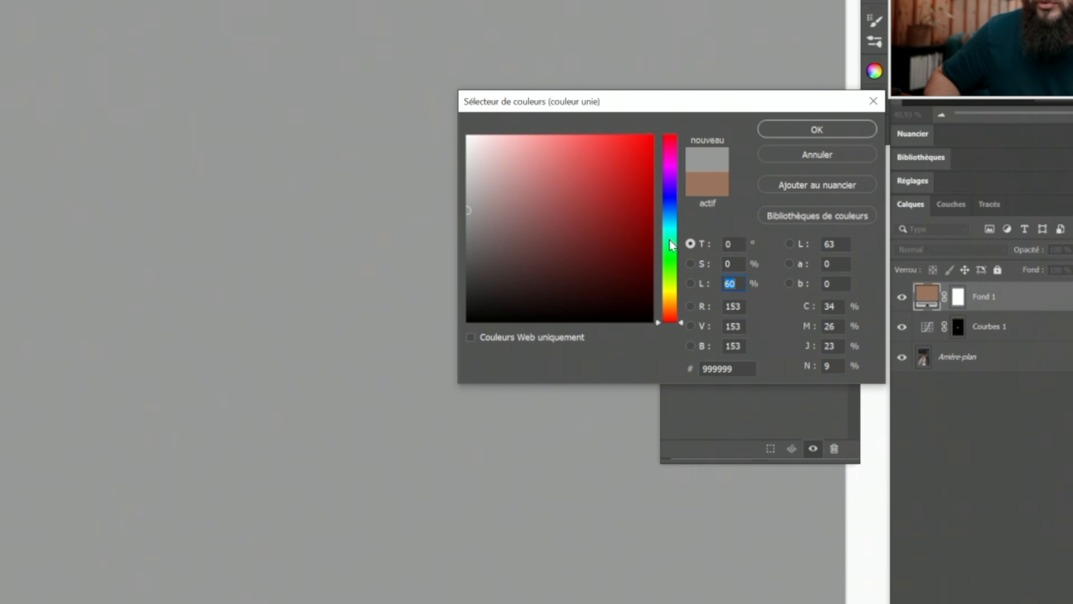
{"action": "key", "text": "Return"}
{"action": "left_click", "coordinate": [851, 191]}
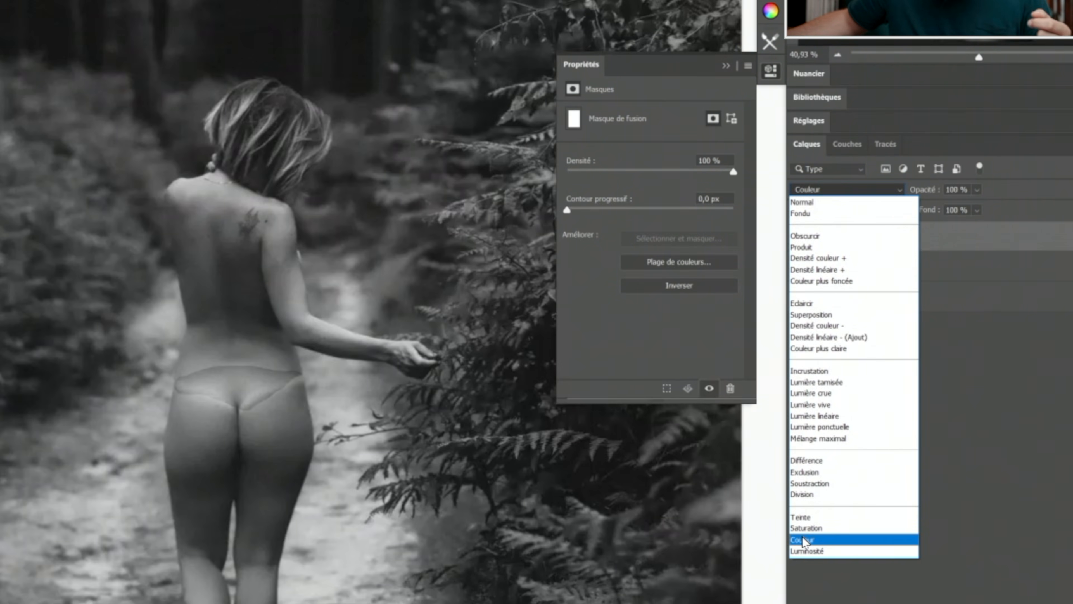
{"action": "left_click", "coordinate": [802, 540]}
Step: Reopen the settings of the Curves layer beneath the grey fill and remove the darkening point from its curve
{"action": "left_click", "coordinate": [823, 267]}
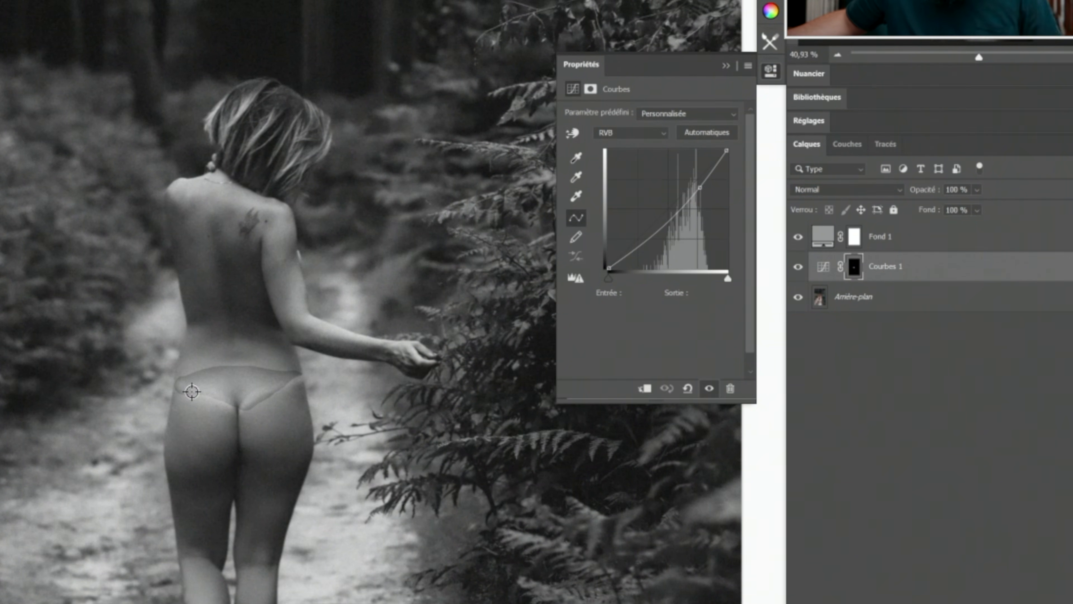
{"action": "left_click_drag", "start_coordinate": [700, 188], "coordinate": [709, 575]}
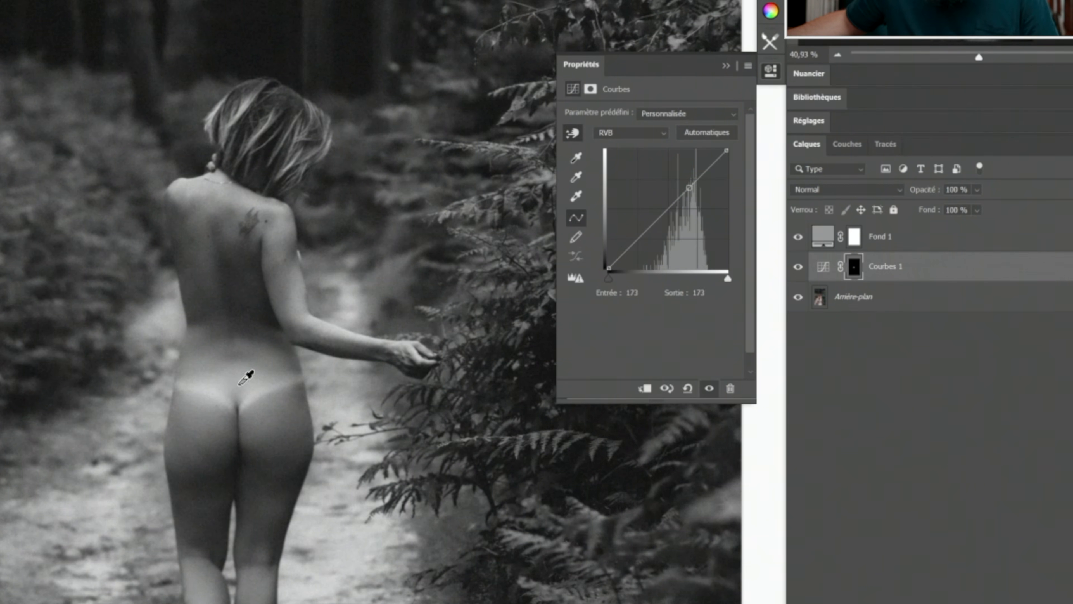
Step: Darken the pale hip area by pulling the masked Curves layer's curve down with the on-image adjustment tool
{"action": "left_click_drag", "start_coordinate": [203, 386], "coordinate": [210, 402]}
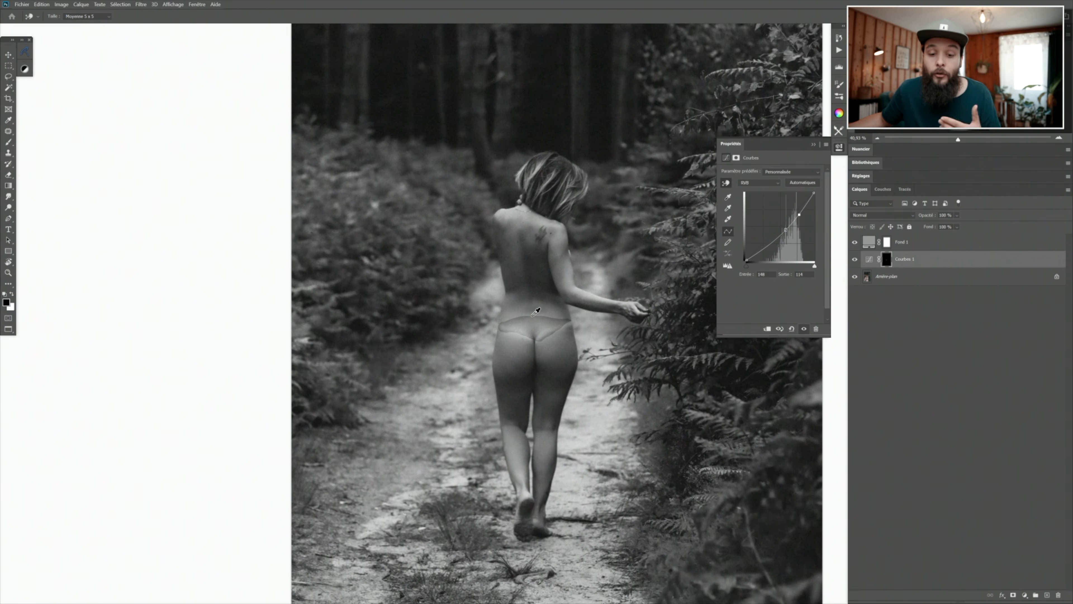
{"action": "left_click", "coordinate": [521, 330]}
{"action": "left_click_drag", "start_coordinate": [521, 330], "coordinate": [521, 333]}
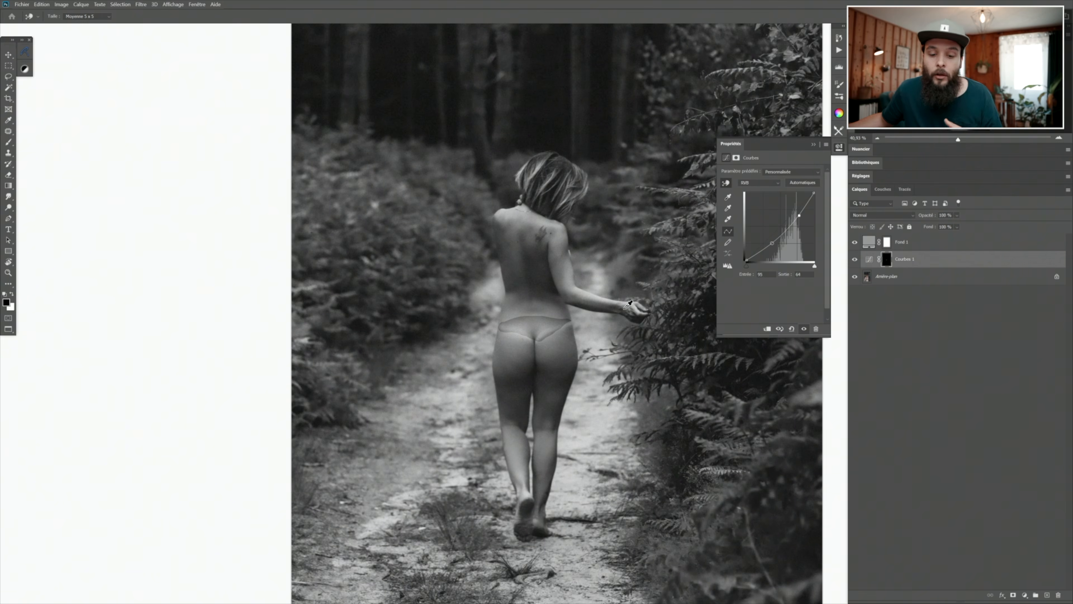
Step: Reset the Curves layer's mask to solid black to hide the adjustment everywhere, and clear the selection
{"action": "left_click", "coordinate": [887, 261]}
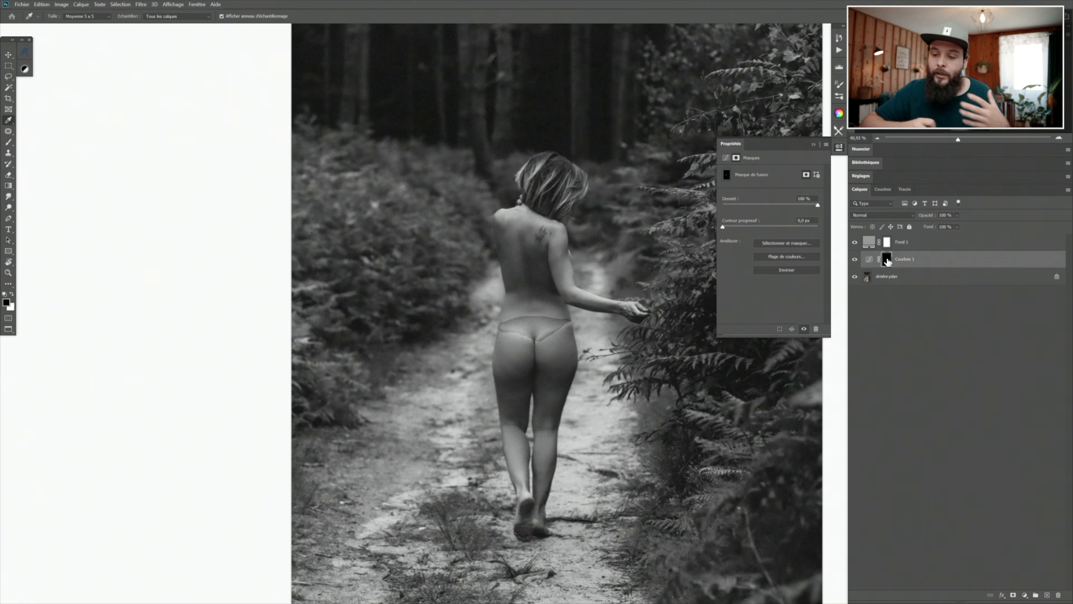
{"action": "left_click", "coordinate": [888, 259], "text": "ctrl"}
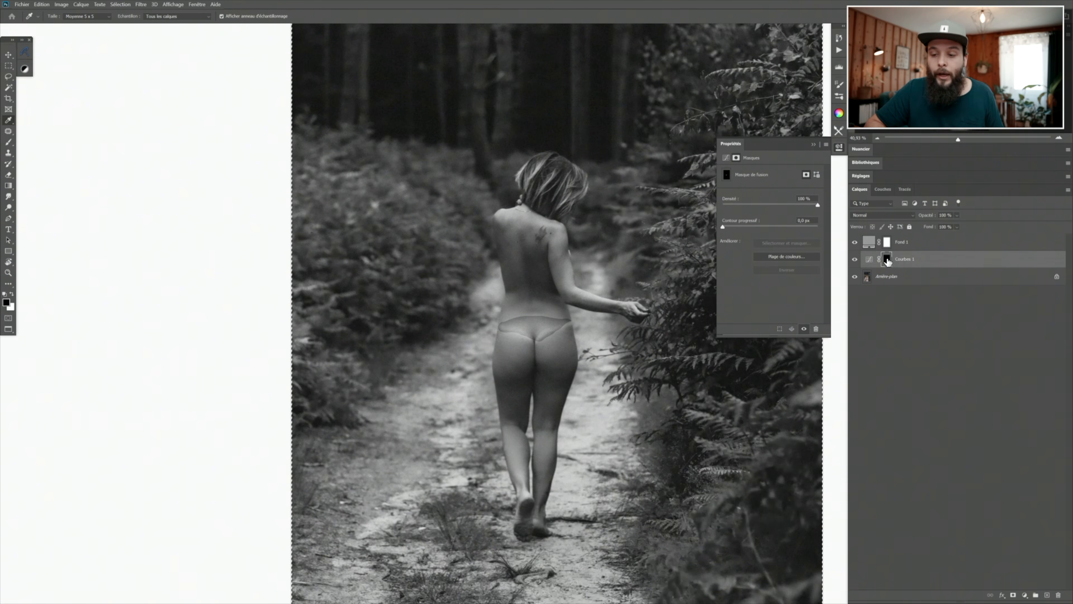
{"action": "key", "text": "Delete"}
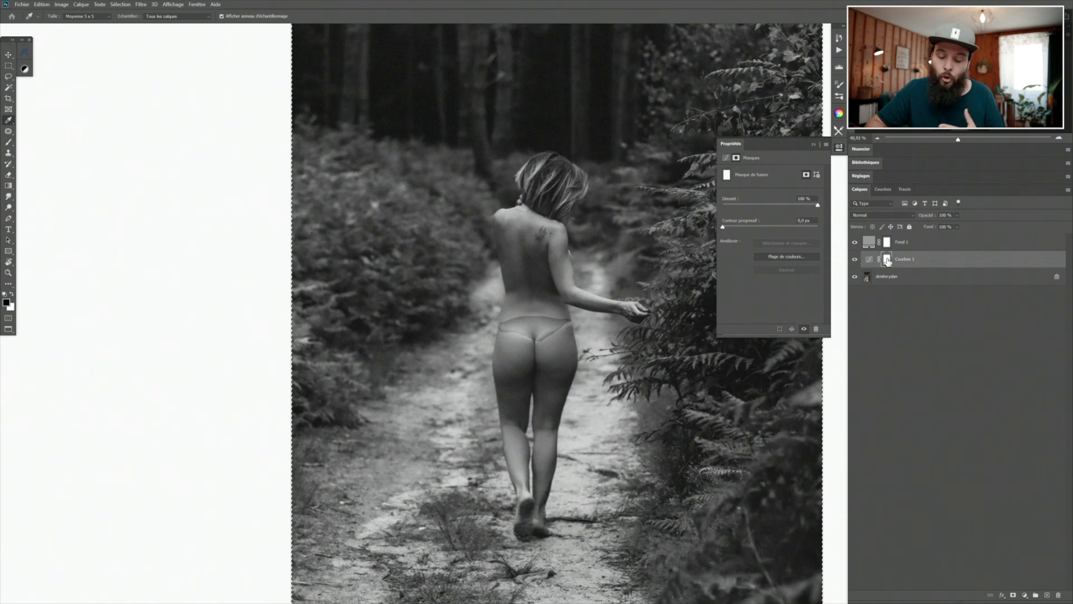
{"action": "key", "text": "ctrl+i"}
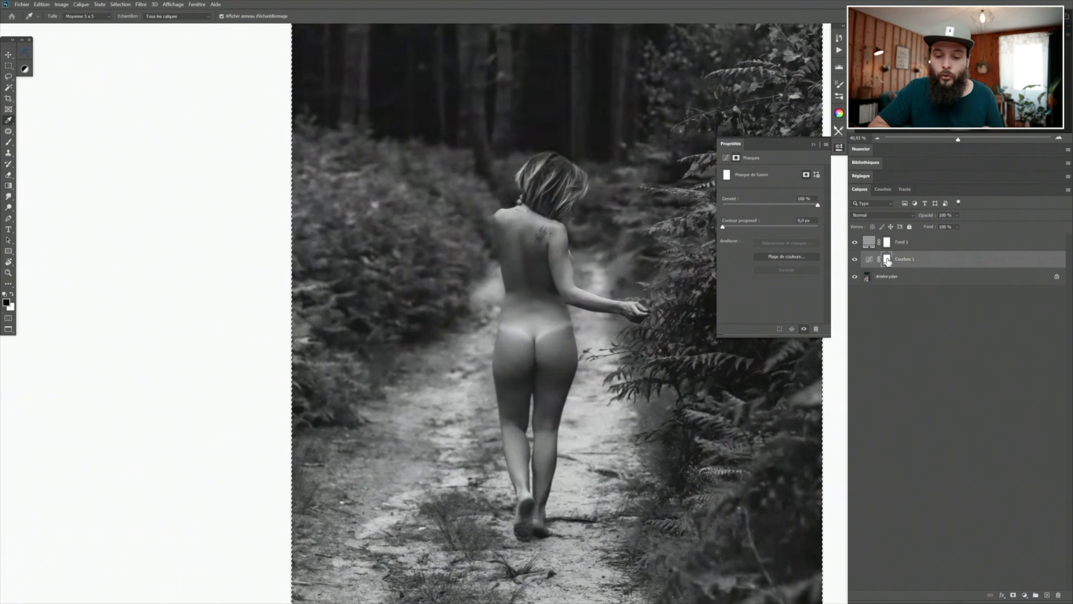
{"action": "key", "text": "ctrl+d"}
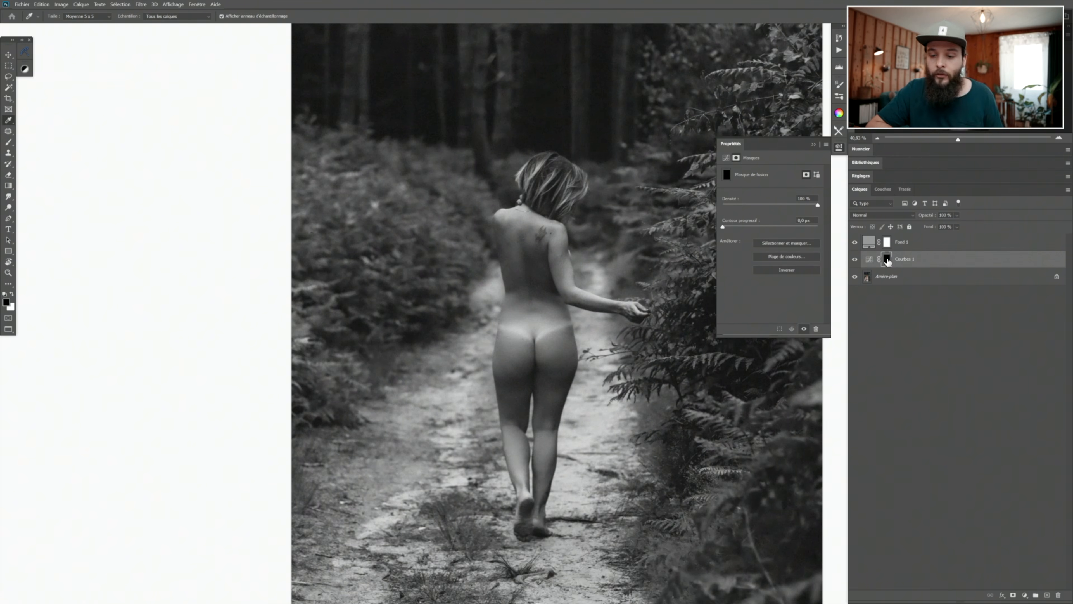
Step: Rotate the view and paint white on the black Curves mask over the pale tan area with a small Brush
{"action": "key", "text": "b"}
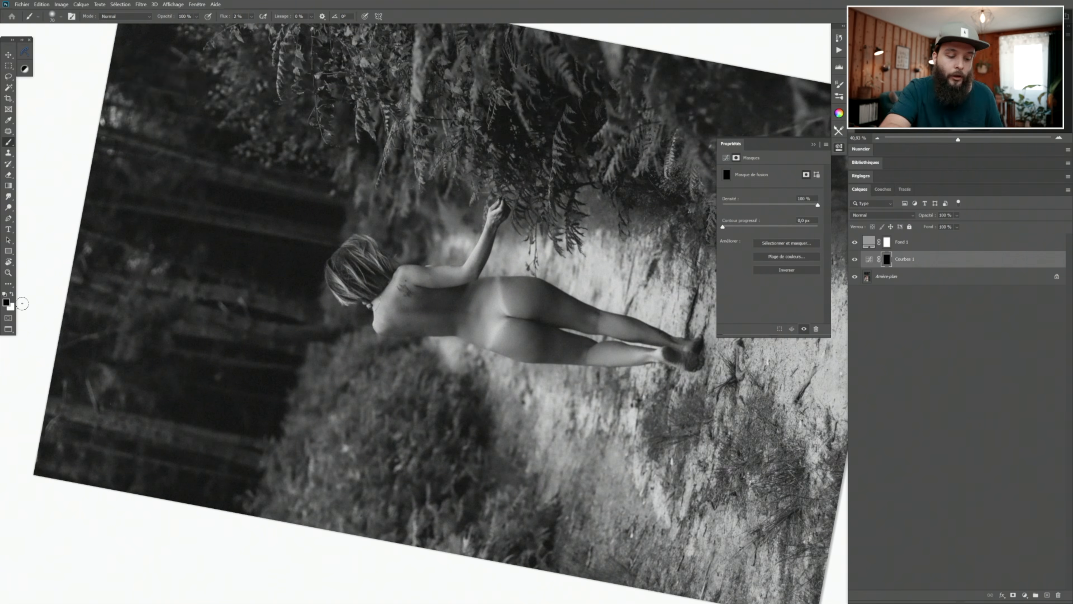
{"action": "key", "text": "x"}
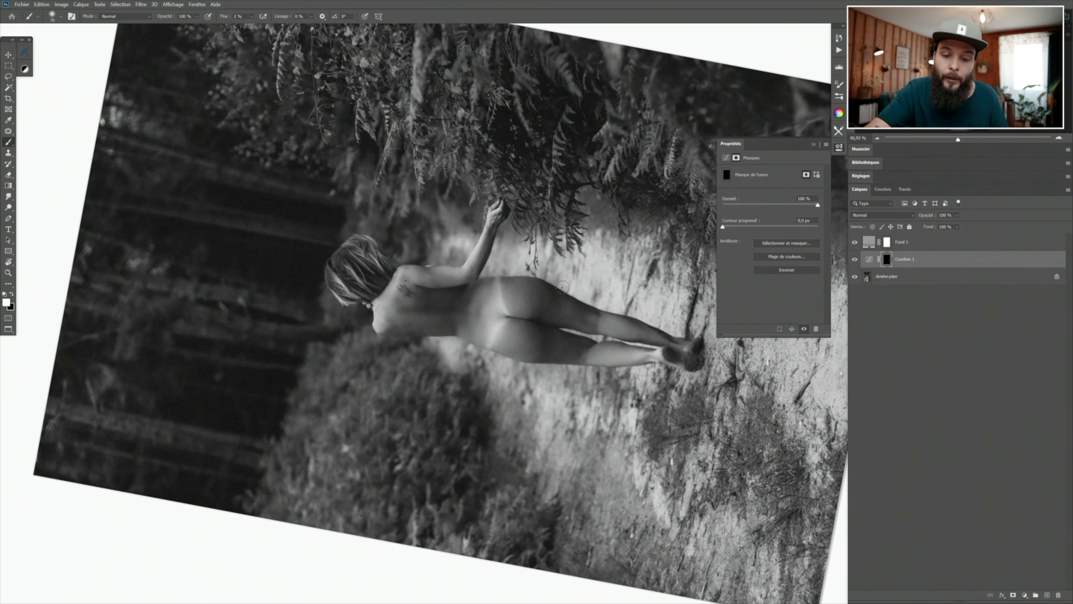
{"action": "key", "text": "bracketleft"}
{"action": "key", "text": "bracketleft"}
{"action": "key", "text": "bracketleft"}
{"action": "key", "text": "bracketleft"}
{"action": "key", "text": "bracketleft"}
{"action": "key", "text": "bracketleft"}
{"action": "key", "text": "bracketright"}
{"action": "key", "text": "bracketright"}
{"action": "key", "text": "bracketright"}
{"action": "key", "text": "bracketright"}
{"action": "key", "text": "bracketright"}
{"action": "key", "text": "bracketright"}
{"action": "key", "text": "bracketright"}
{"action": "key", "text": "bracketright"}
{"action": "key", "text": "bracketleft"}
{"action": "key", "text": "bracketleft"}
{"action": "key", "text": "bracketleft"}
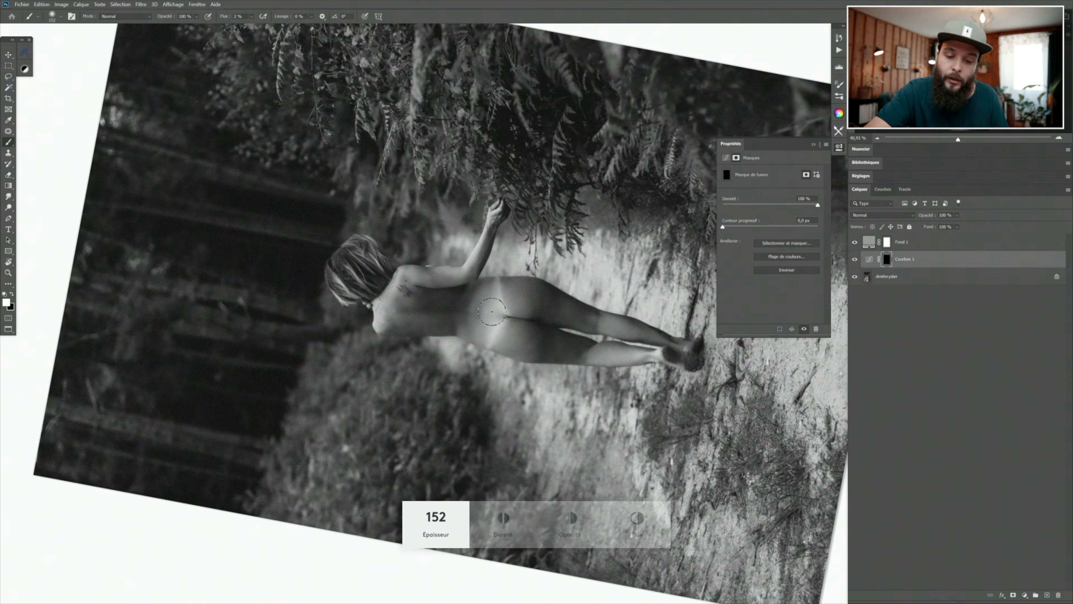
{"action": "key", "text": "bracketleft"}
{"action": "key", "text": "bracketleft"}
{"action": "key", "text": "bracketleft"}
{"action": "key", "text": "bracketleft"}
{"action": "key", "text": "bracketleft"}
{"action": "key", "text": "bracketleft"}
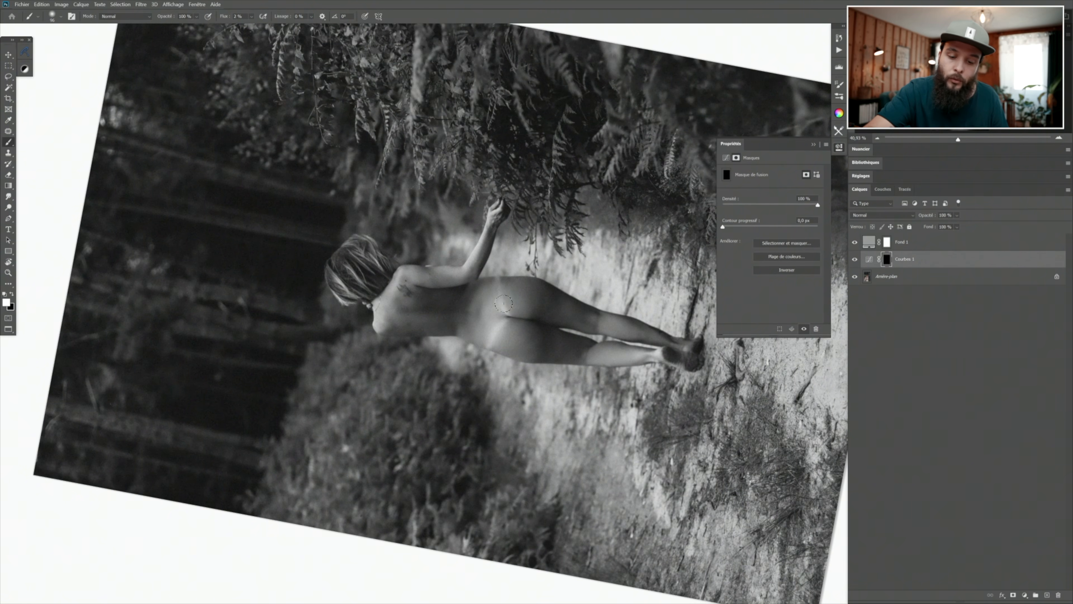
{"action": "left_click_drag", "start_coordinate": [497, 301], "coordinate": [500, 324]}
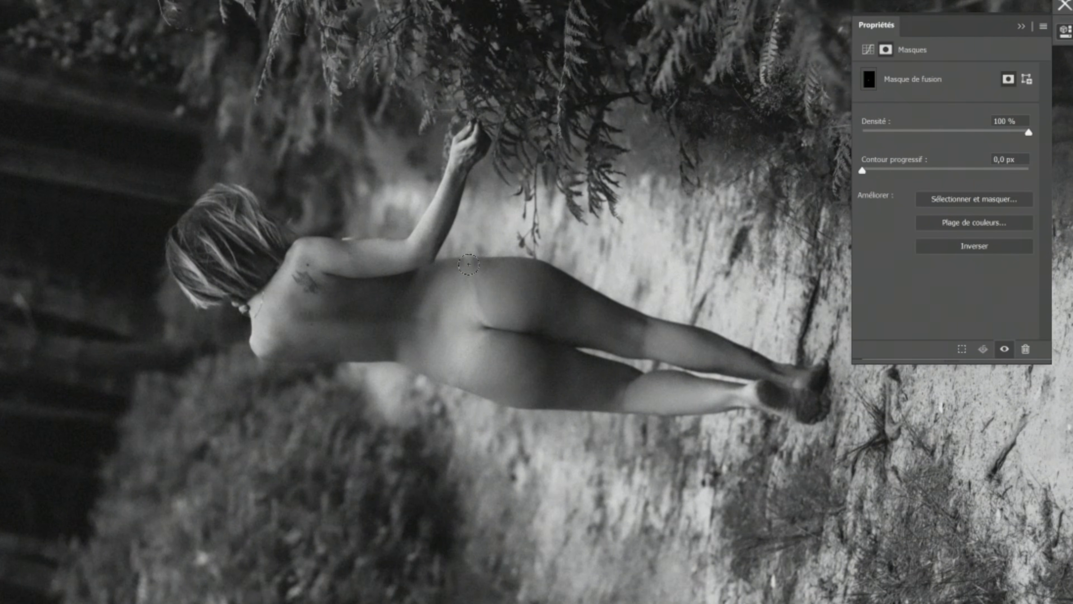
Step: Blend the remaining thin tan-line edges across the hips into the surrounding skin by painting the mask with a smaller brush
{"action": "key", "text": "bracketleft"}
{"action": "key", "text": "bracketleft"}
{"action": "key", "text": "bracketleft"}
{"action": "key", "text": "bracketleft"}
{"action": "key", "text": "bracketleft"}
{"action": "key", "text": "bracketleft"}
{"action": "key", "text": "bracketleft"}
{"action": "key", "text": "bracketleft"}
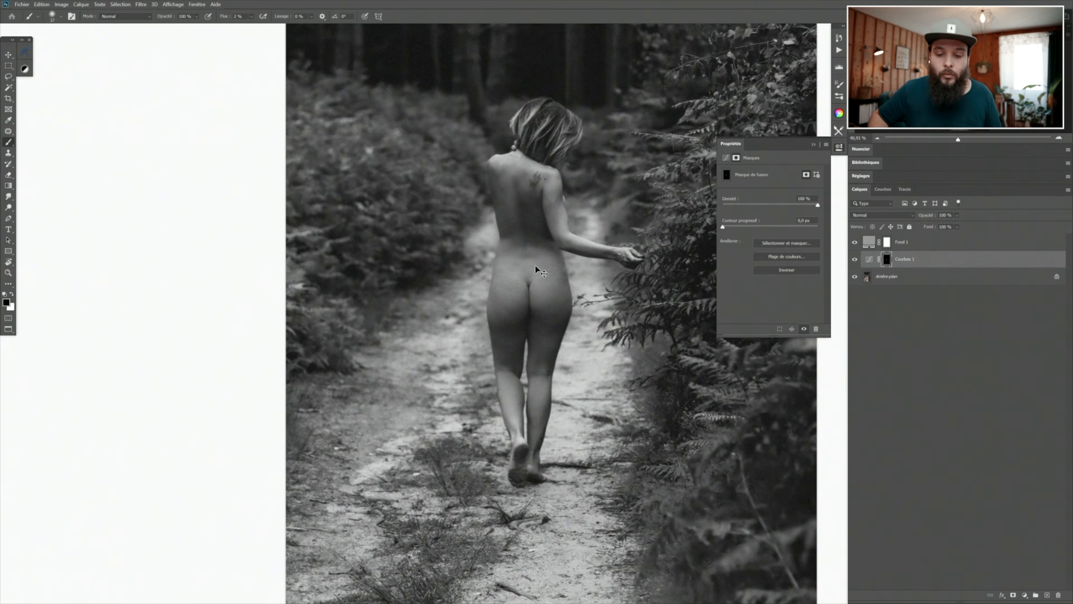
Step: Delete the grey Solid Color check layer and rename the Curves layer as BURN
{"action": "scroll", "coordinate": [535, 267], "scroll_direction": "down", "scroll_amount": 2}
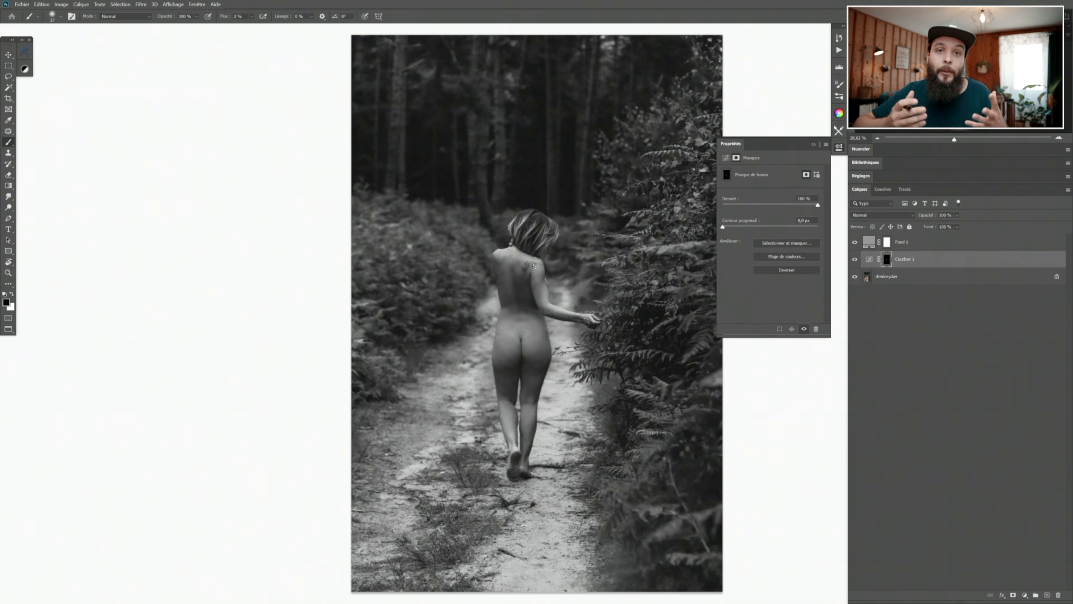
{"action": "left_click", "coordinate": [928, 242]}
{"action": "key", "text": "Delete"}
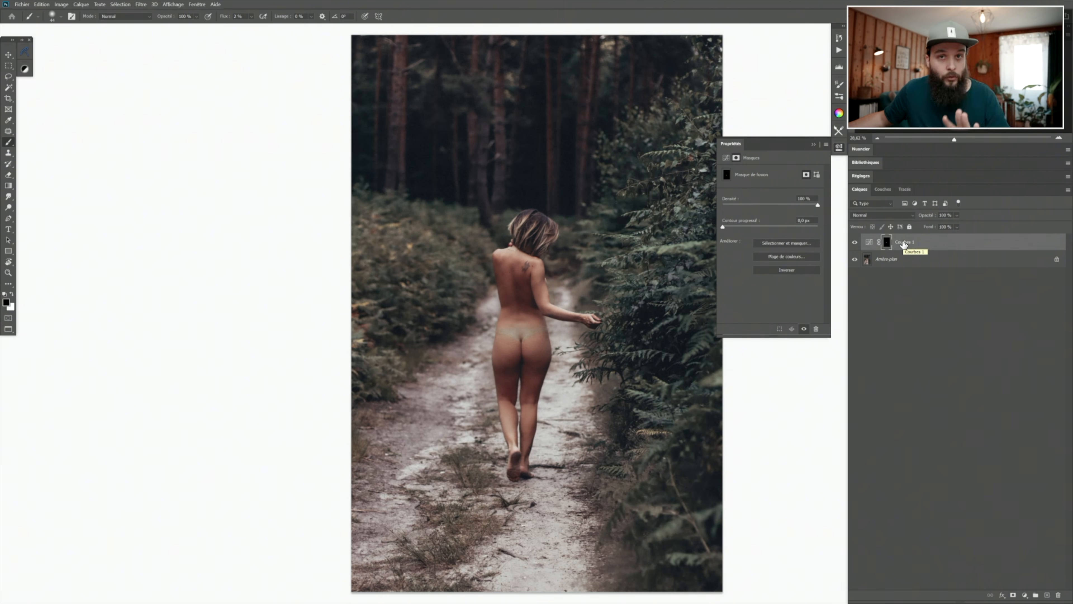
{"action": "double_click", "coordinate": [903, 244]}
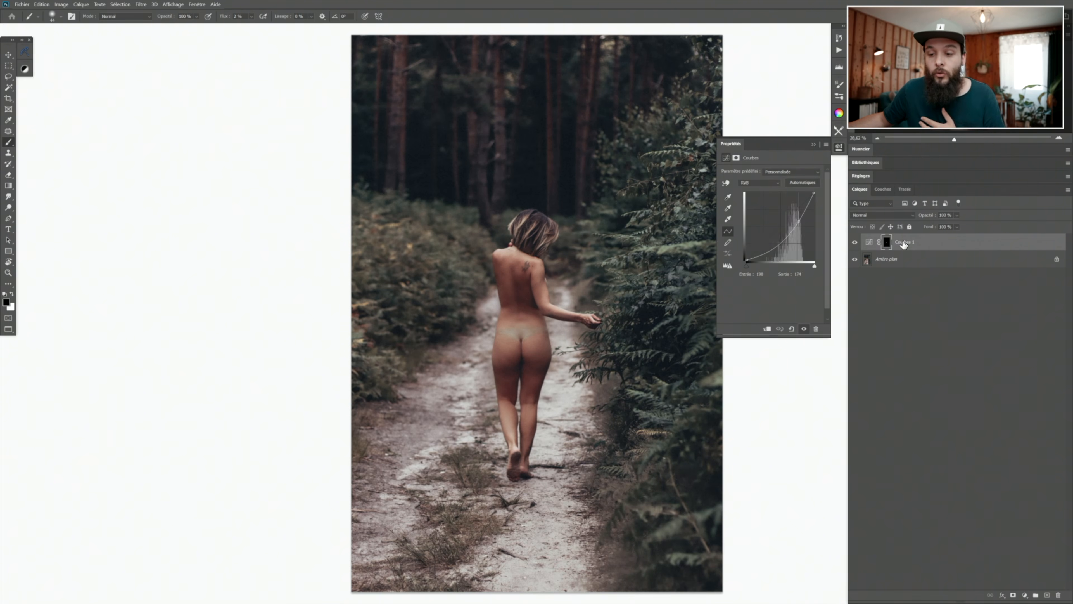
{"action": "type", "text": "BURN"}
{"action": "key", "text": "Return"}
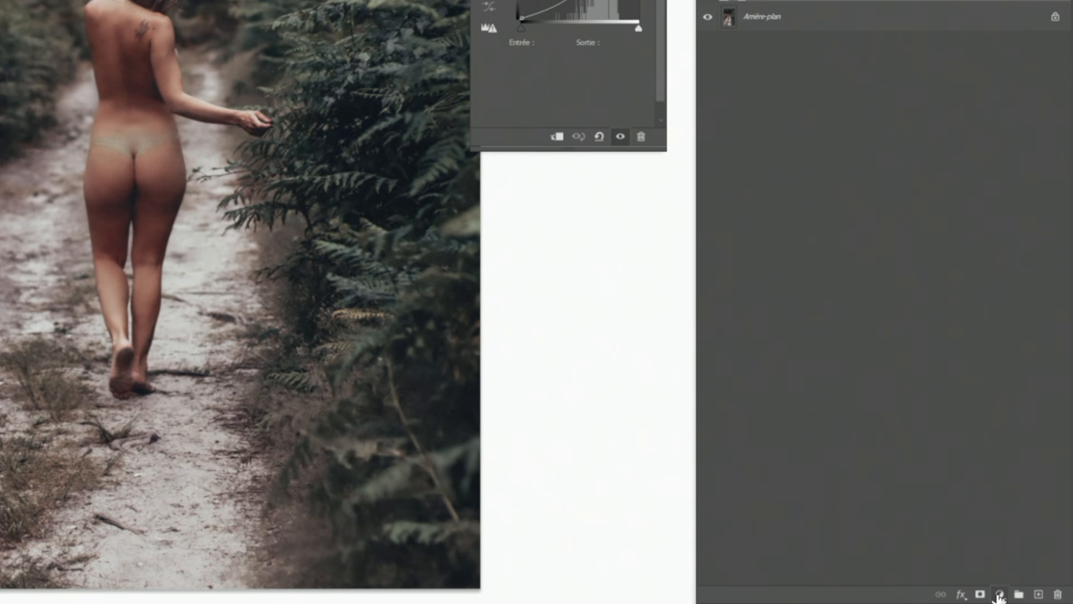
Step: Add a Gradient Map adjustment layer above BURN and clip it to that layer
{"action": "left_click", "coordinate": [999, 594]}
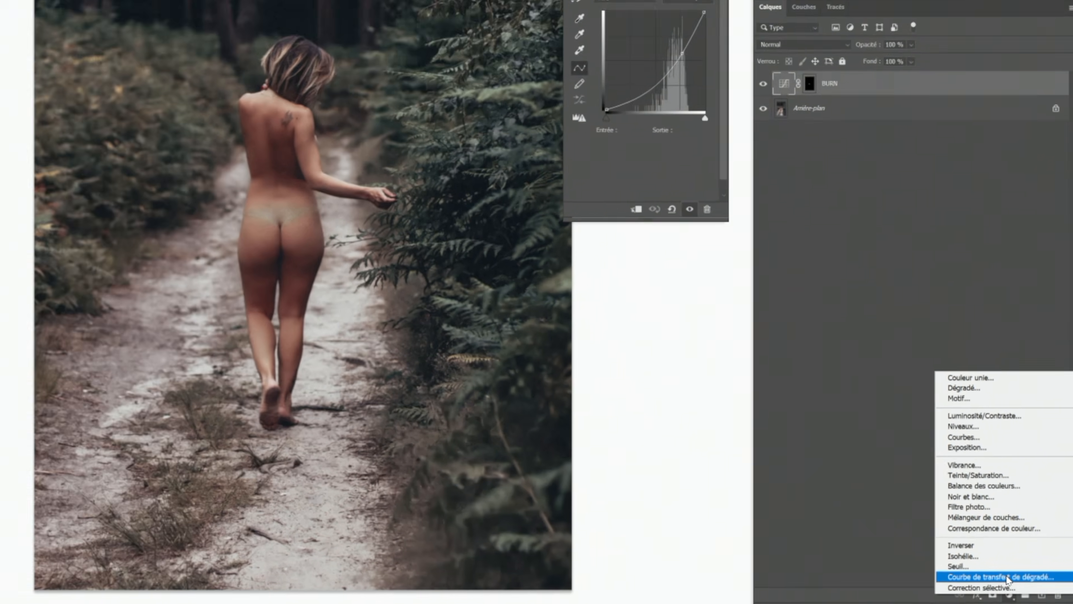
{"action": "left_click", "coordinate": [995, 572]}
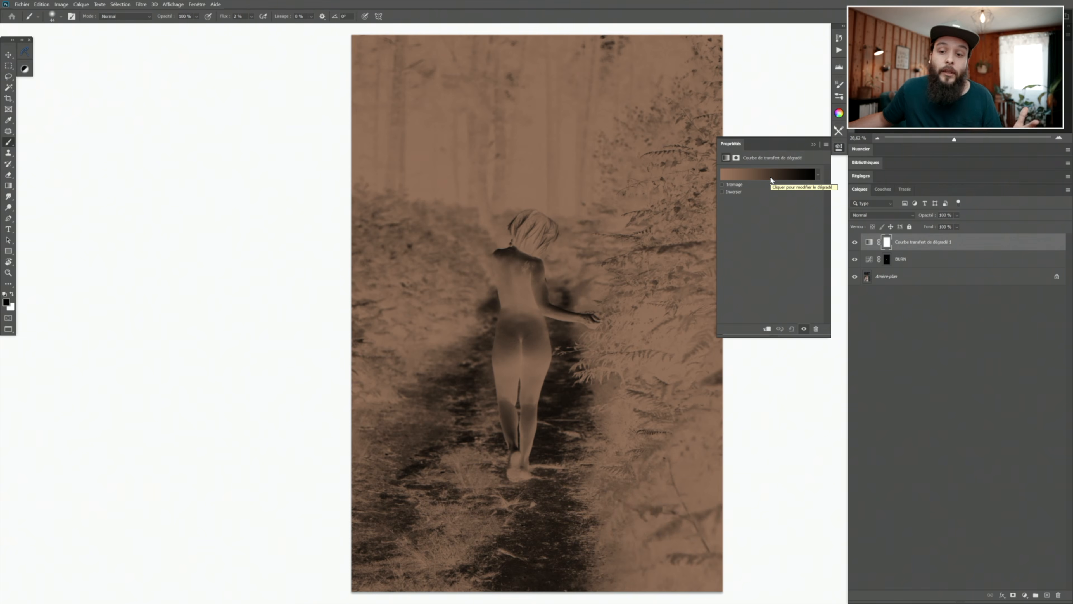
{"action": "left_click", "coordinate": [815, 173]}
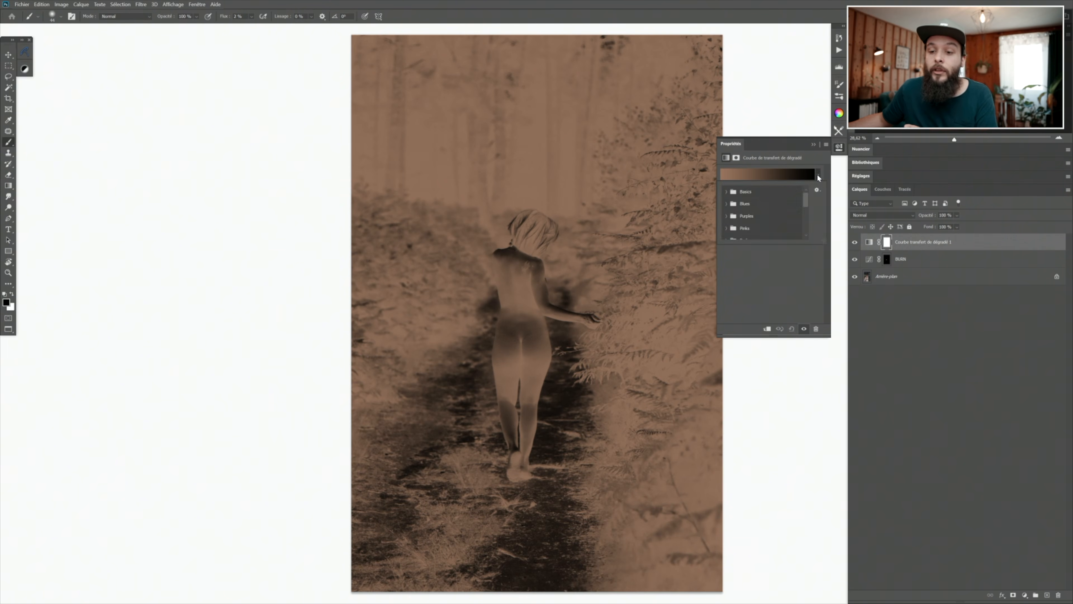
{"action": "left_click", "coordinate": [816, 174]}
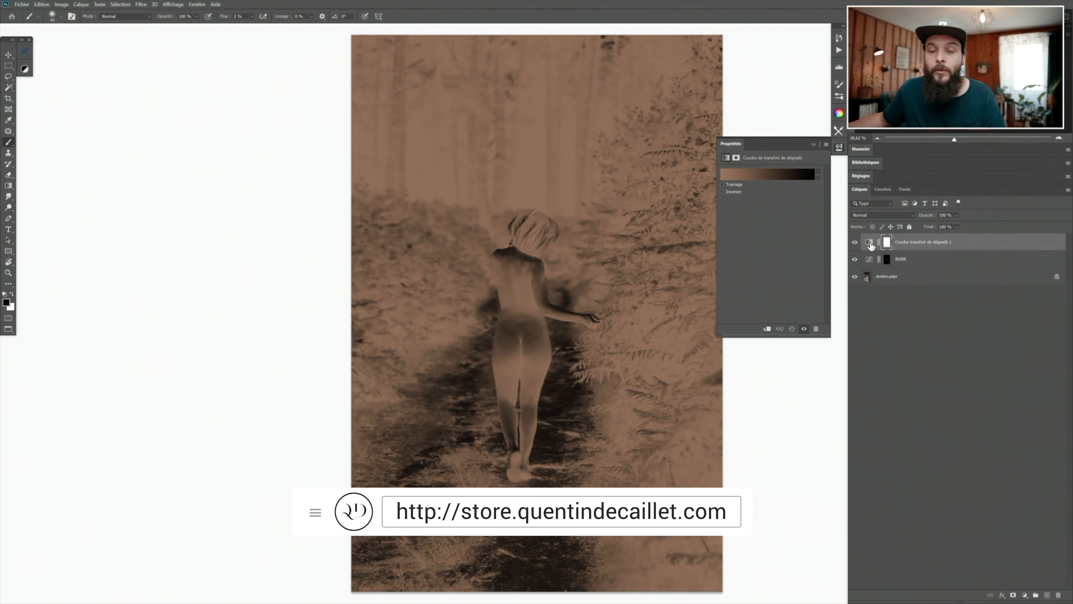
{"action": "left_click", "coordinate": [869, 247]}
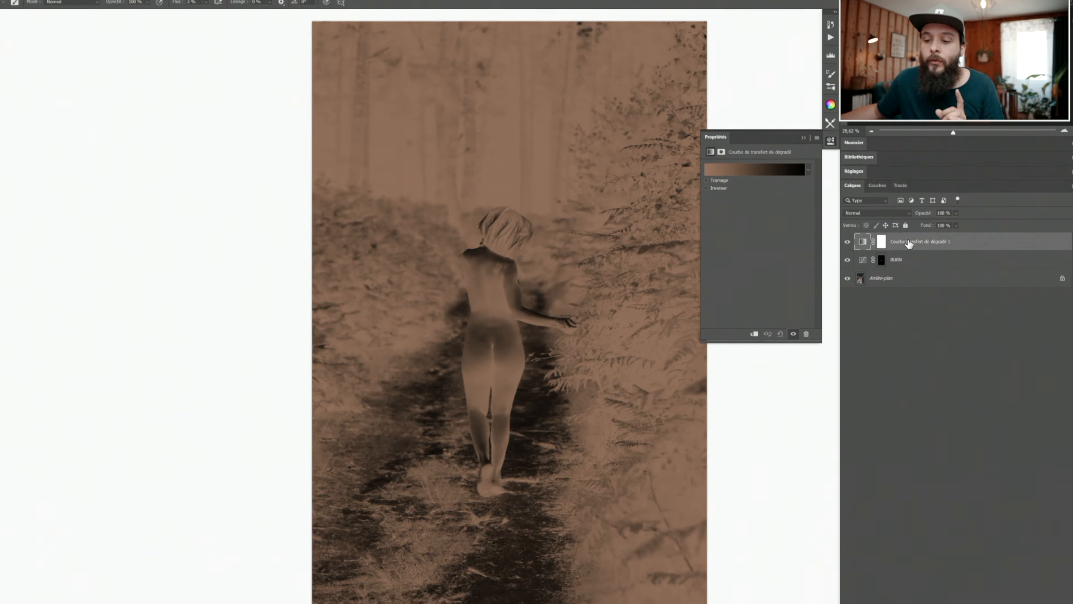
{"action": "right_click", "coordinate": [912, 237]}
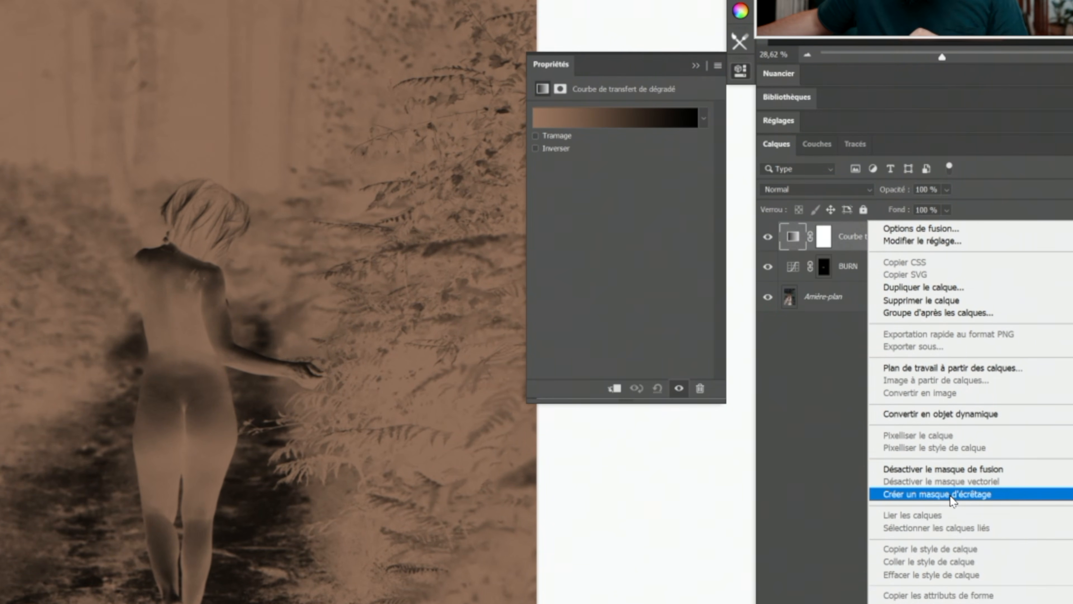
{"action": "left_click", "coordinate": [952, 495]}
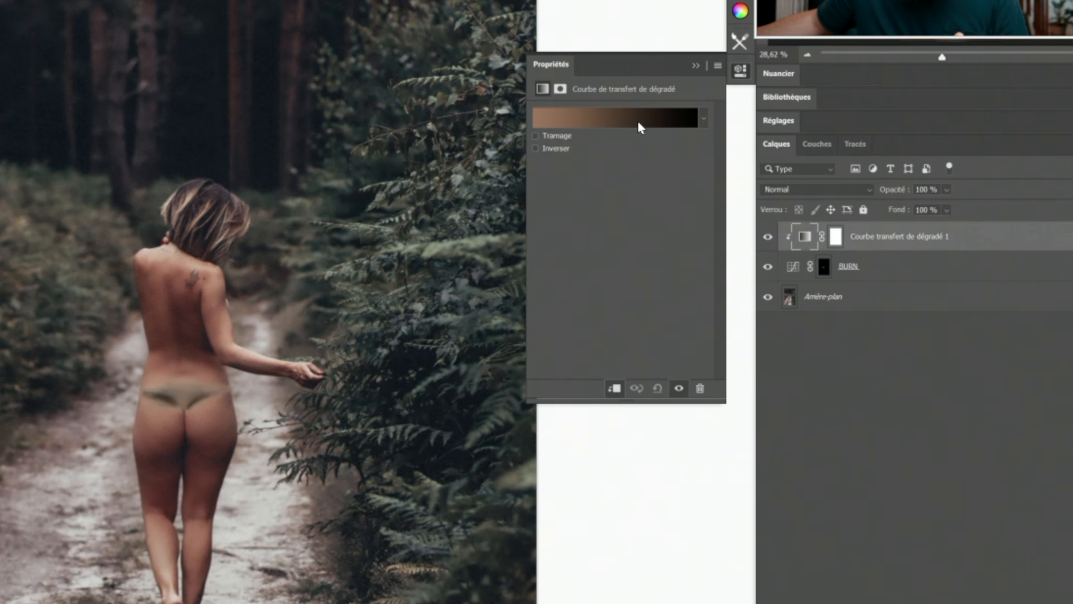
Step: Edit the gradient map and set its first colour stop, at position 0, to the dark tone 291e22 sampled from the photo
{"action": "left_click", "coordinate": [627, 120]}
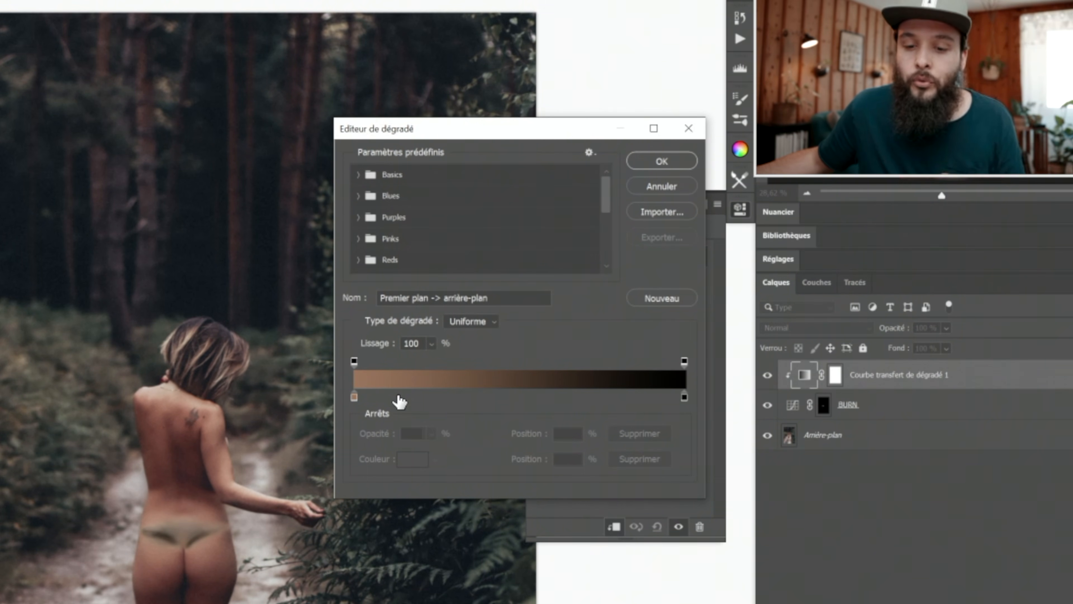
{"action": "left_click", "coordinate": [354, 396]}
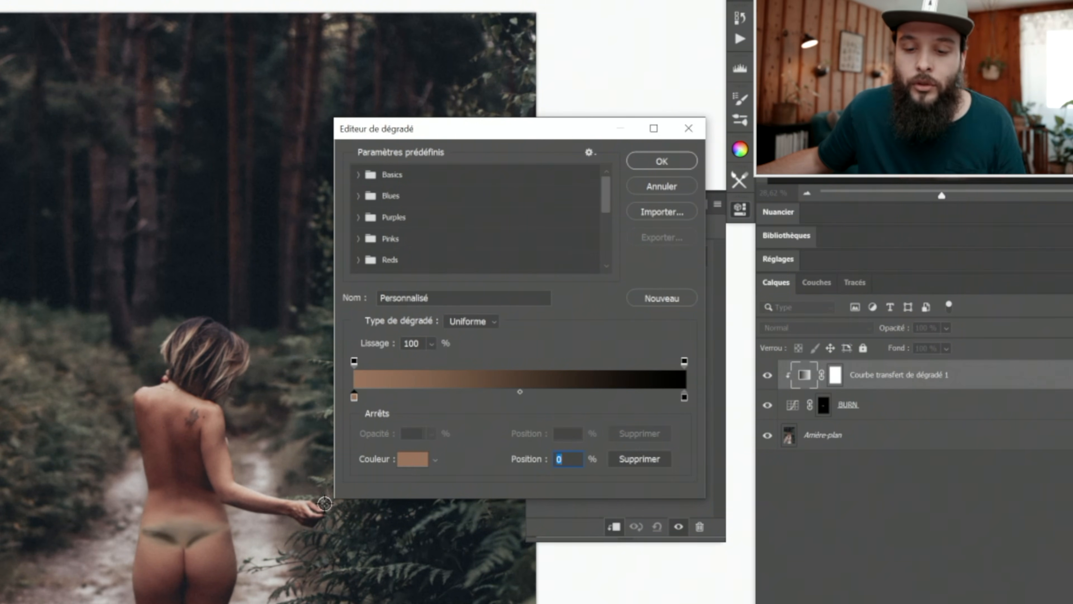
{"action": "left_click", "coordinate": [410, 464]}
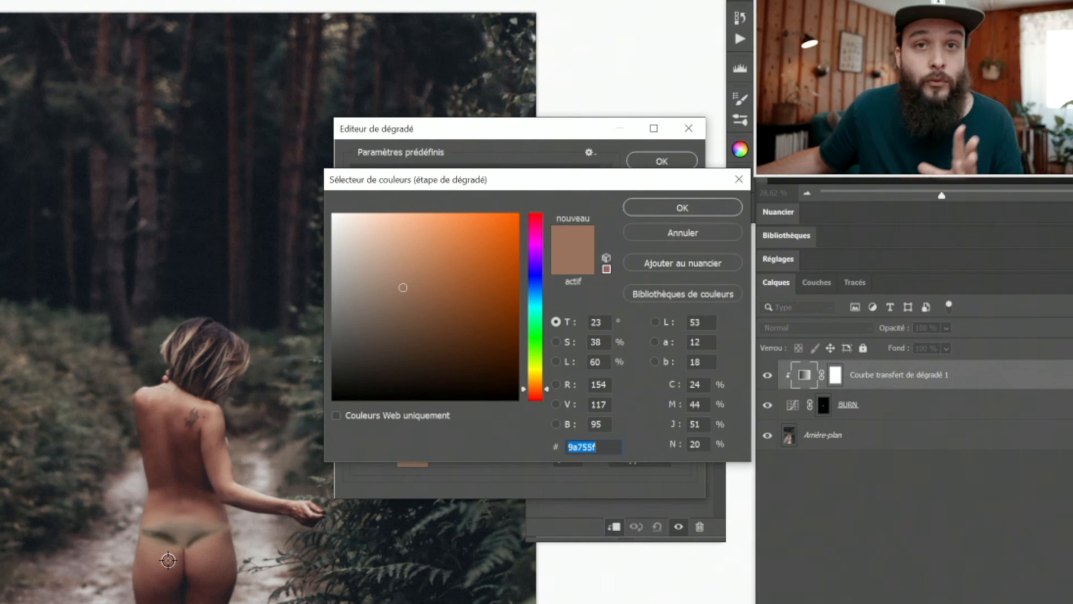
{"action": "left_click", "coordinate": [664, 236]}
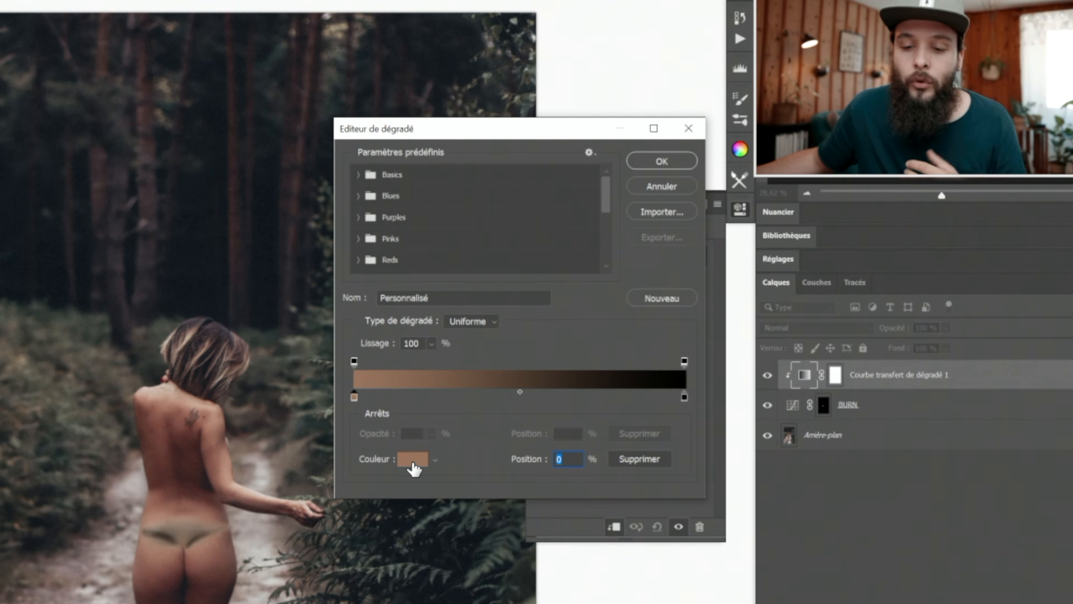
{"action": "left_click", "coordinate": [412, 461]}
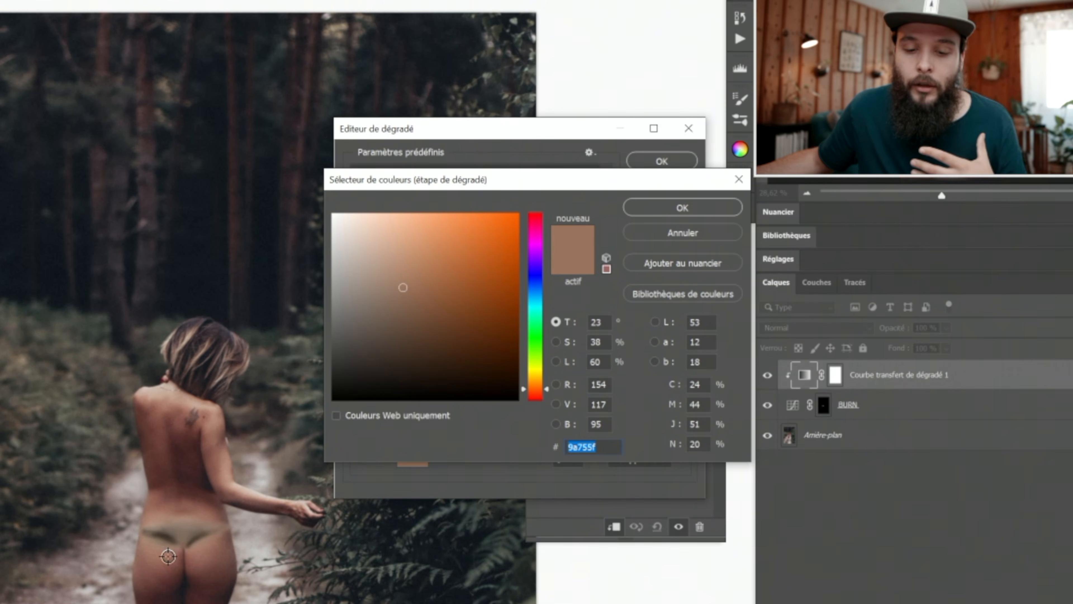
{"action": "left_click", "coordinate": [175, 593]}
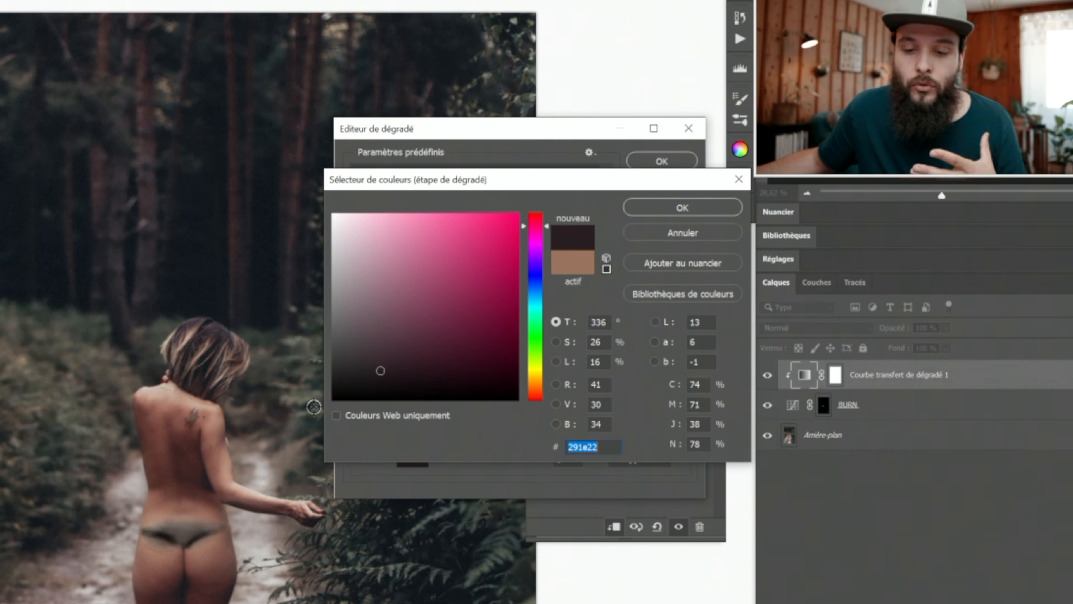
{"action": "left_click", "coordinate": [649, 213]}
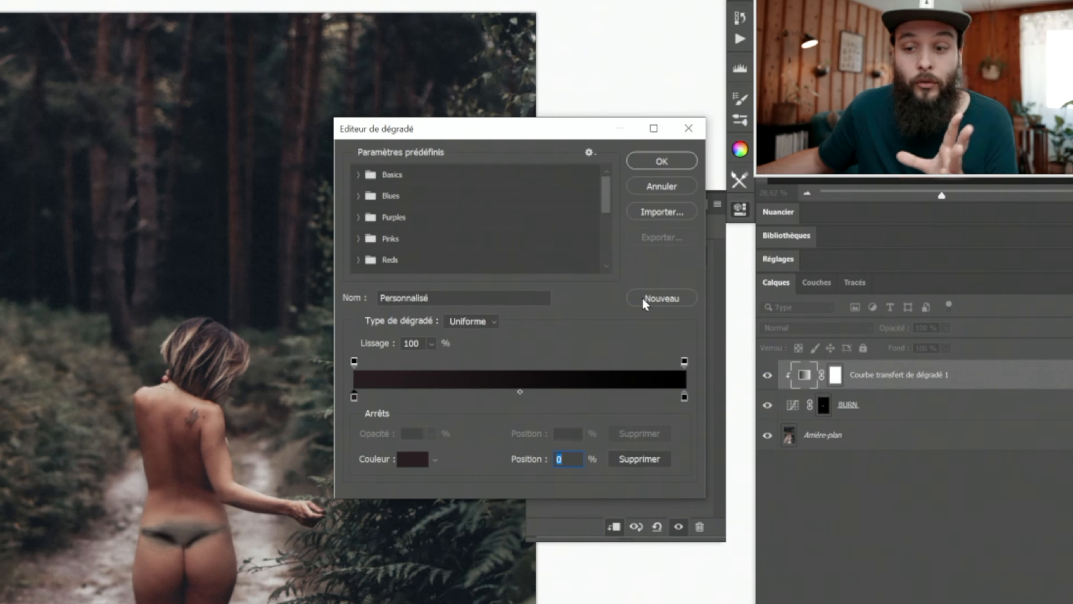
Step: Set the gradient's end stop, at position 100, to the light skin tone af8474 sampled from the woman's lower back
{"action": "left_click", "coordinate": [684, 397]}
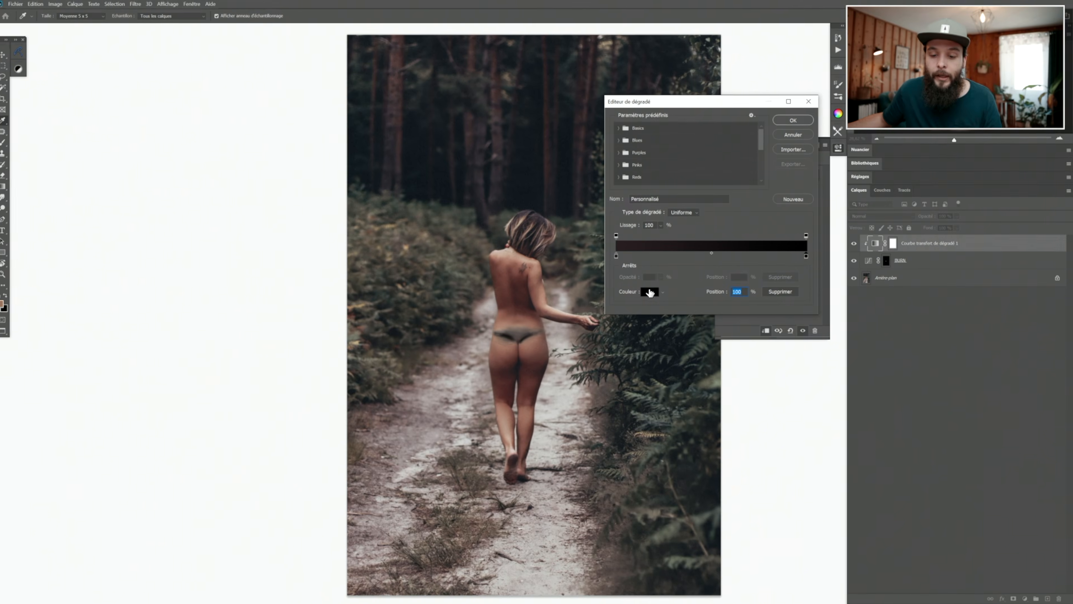
{"action": "left_click", "coordinate": [650, 293]}
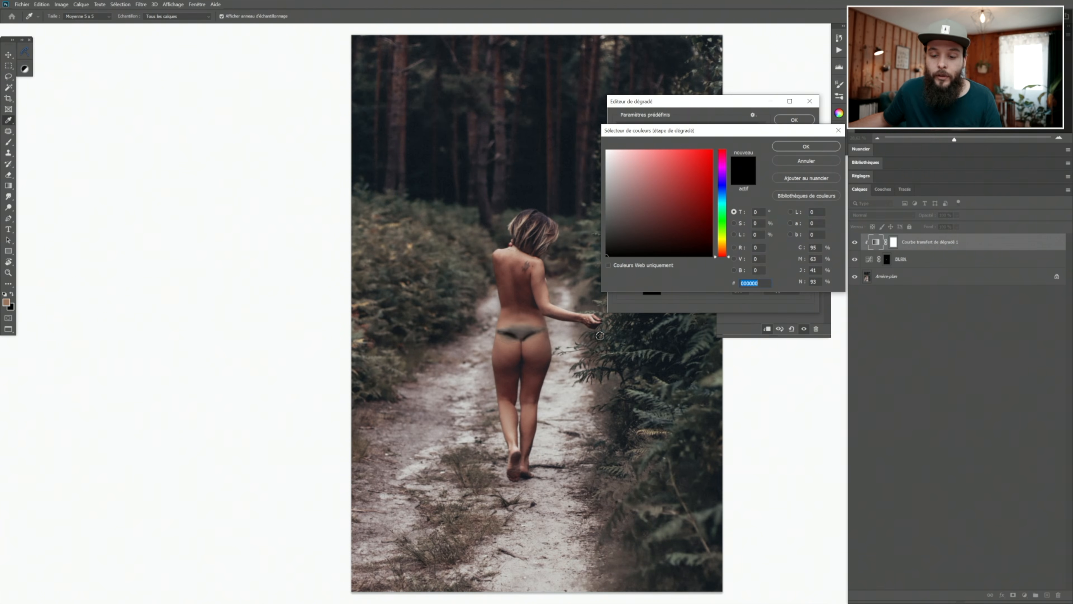
{"action": "left_click", "coordinate": [506, 322]}
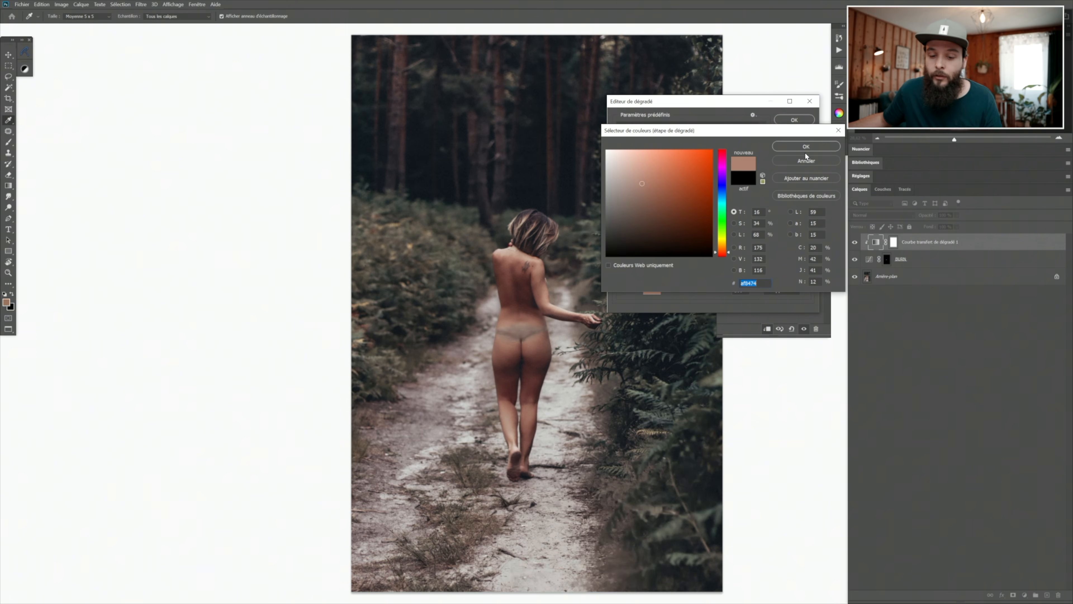
{"action": "left_click", "coordinate": [800, 145]}
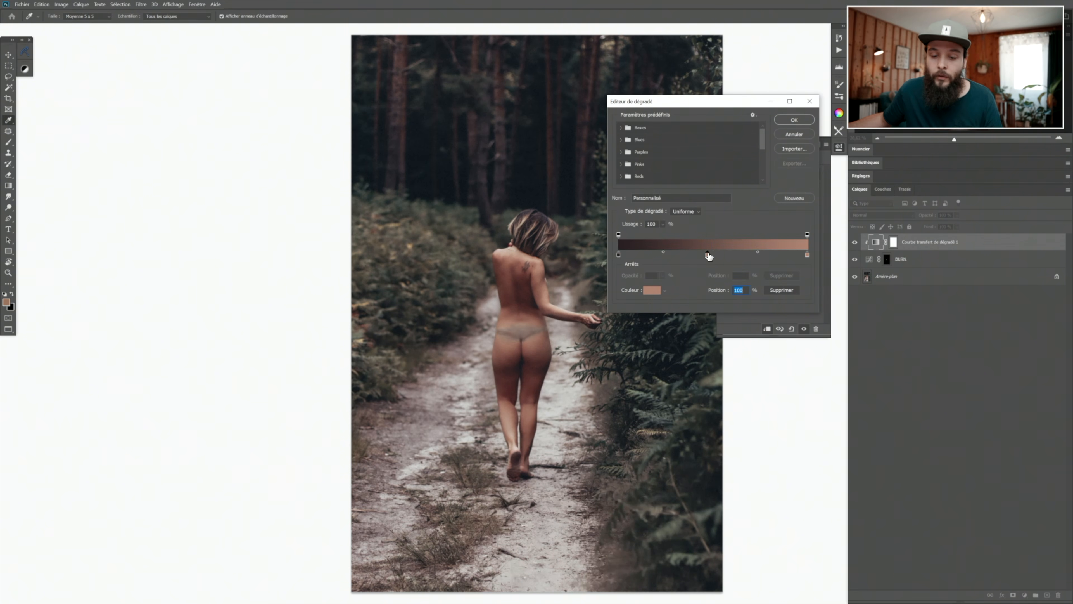
Step: Add a middle colour stop at position 47 with the skin tone a27566 sampled from the woman's buttock
{"action": "left_click", "coordinate": [707, 254]}
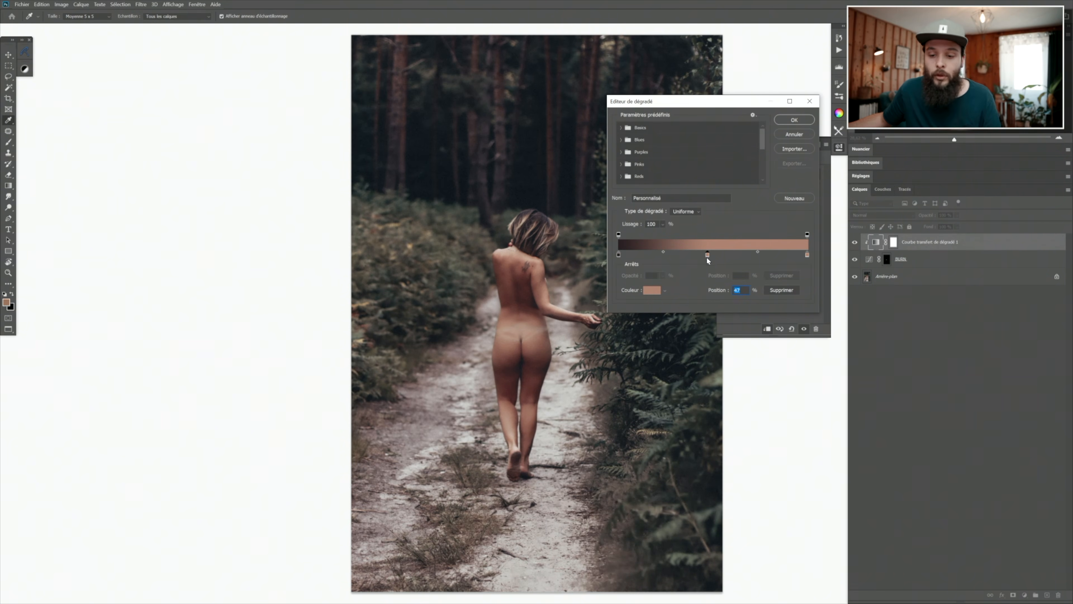
{"action": "left_click", "coordinate": [652, 292]}
{"action": "left_click", "coordinate": [506, 346]}
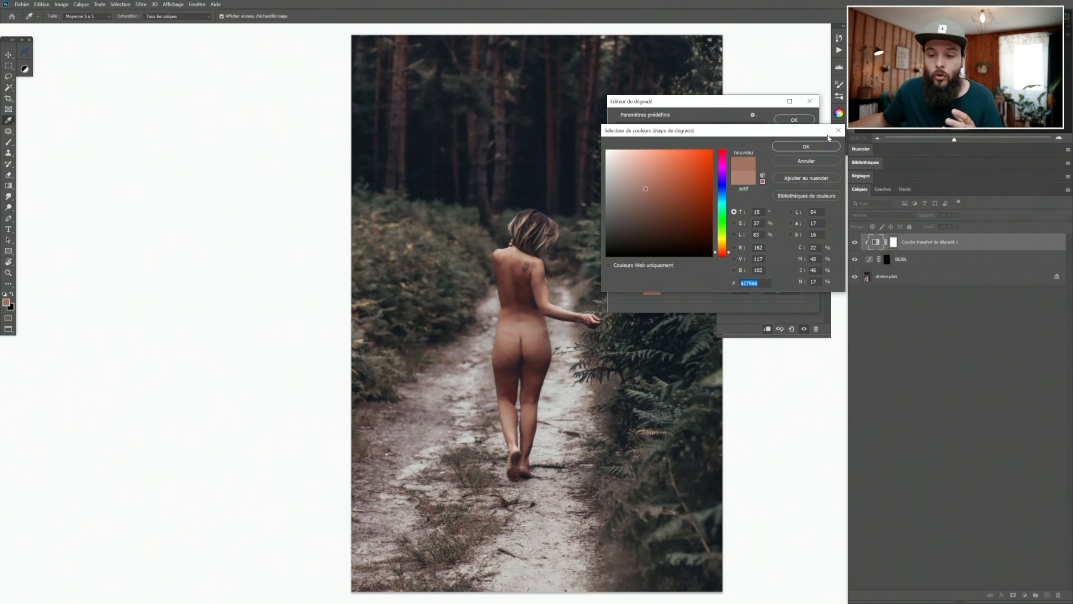
{"action": "left_click", "coordinate": [806, 146]}
Step: Move the gradient's dark stop to position 15 and its light skin-tone end stop to position 85
{"action": "left_click", "coordinate": [620, 255]}
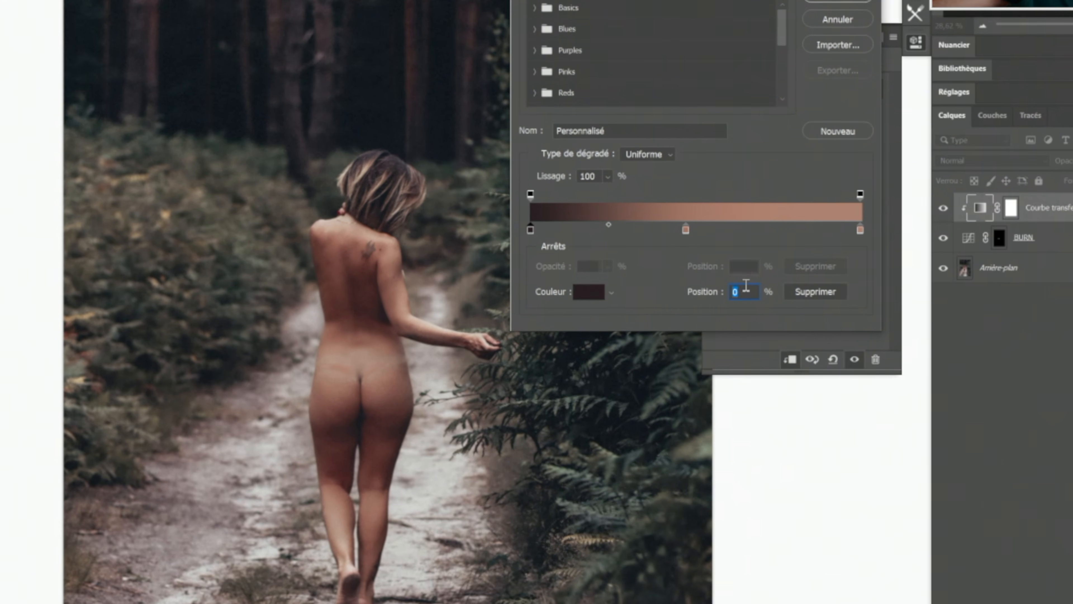
{"action": "type", "text": "15"}
{"action": "left_click", "coordinate": [861, 230]}
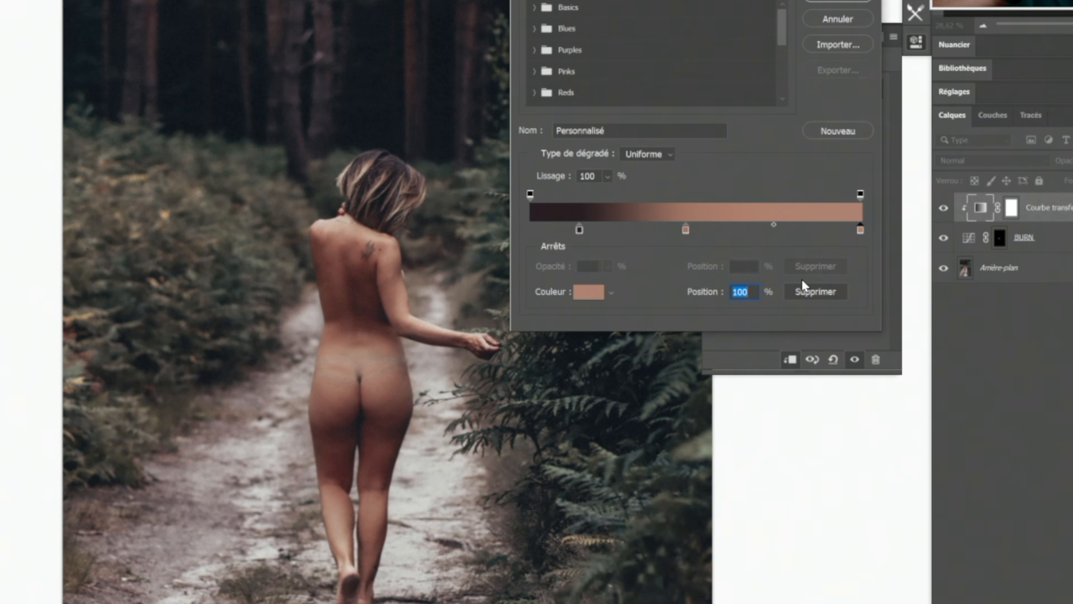
{"action": "type", "text": "84"}
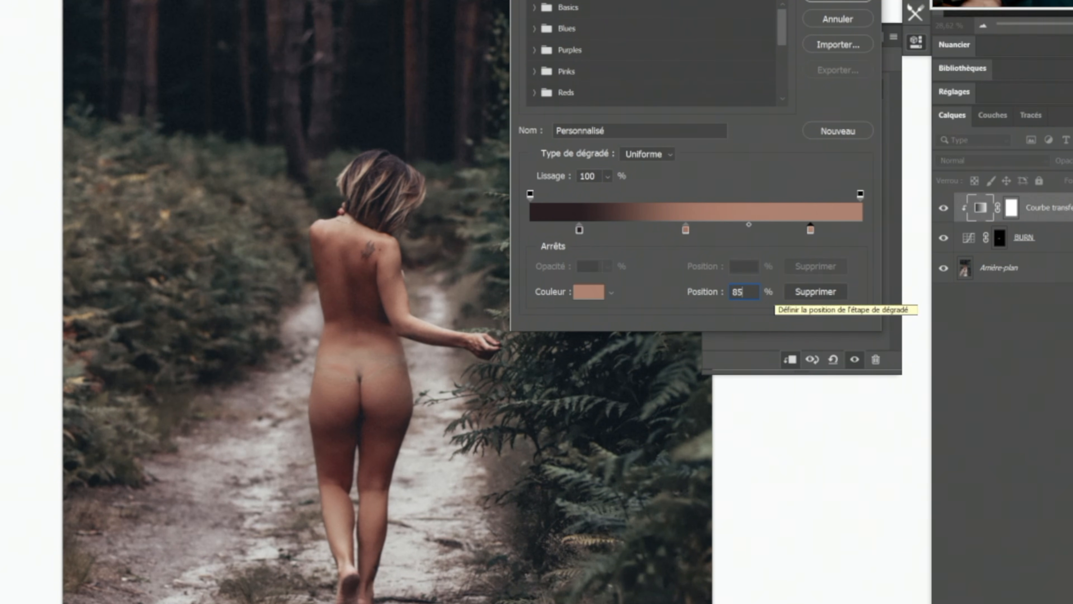
Step: Add new colour stops at positions 100 and 0, and set the one at 0 to black, 000000
{"action": "left_click", "coordinate": [859, 230]}
{"action": "left_click_drag", "start_coordinate": [861, 232], "coordinate": [491, 238]}
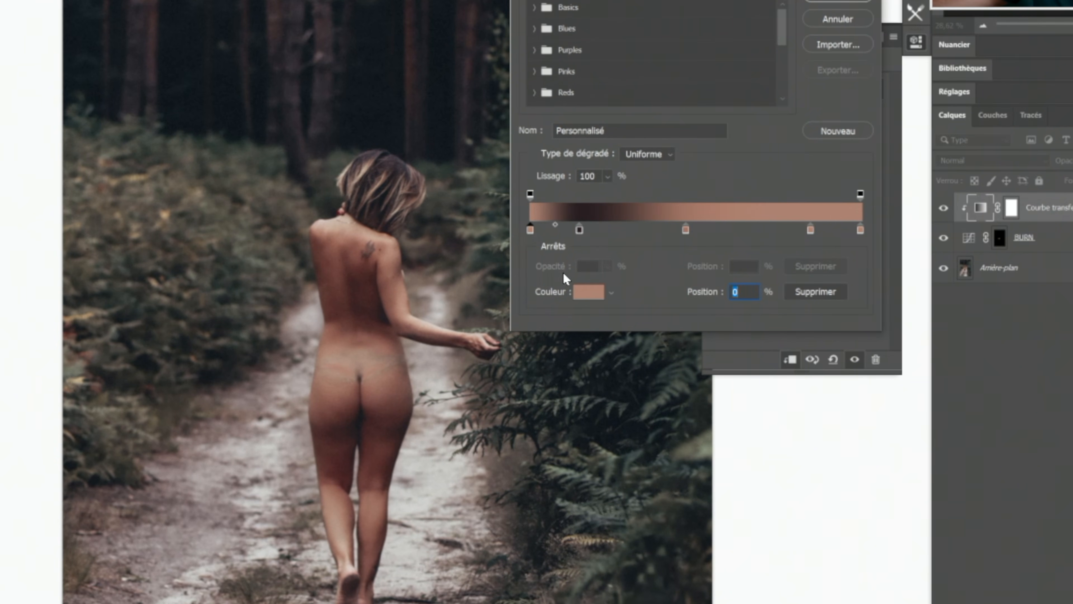
{"action": "left_click", "coordinate": [588, 292]}
{"action": "left_click", "coordinate": [682, 224]}
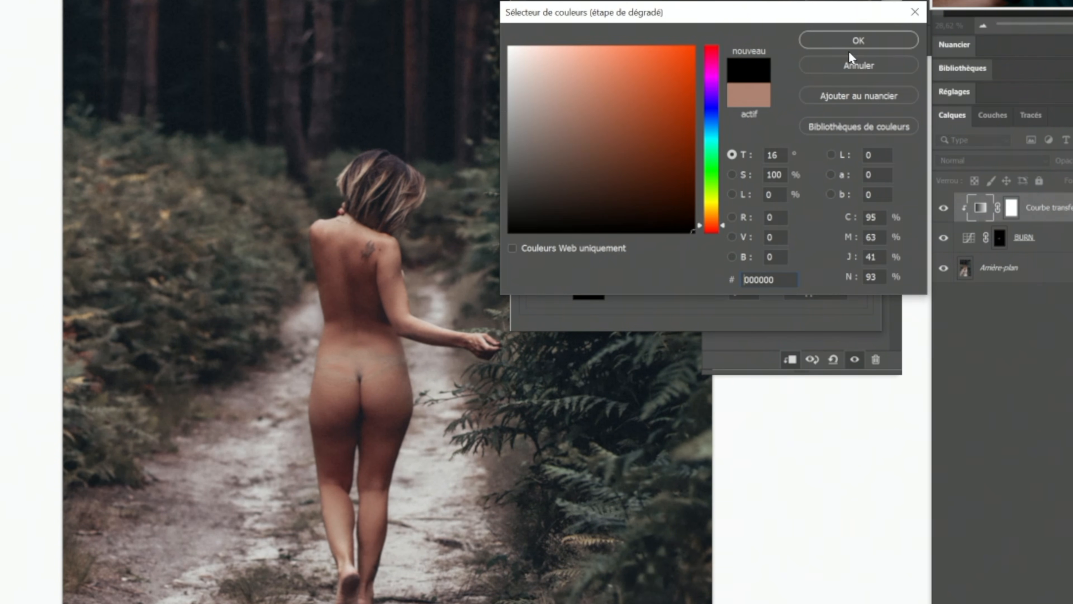
{"action": "left_click", "coordinate": [849, 43]}
Step: Set the colour of the stop at position 100 to white, ffffff
{"action": "left_click", "coordinate": [861, 231]}
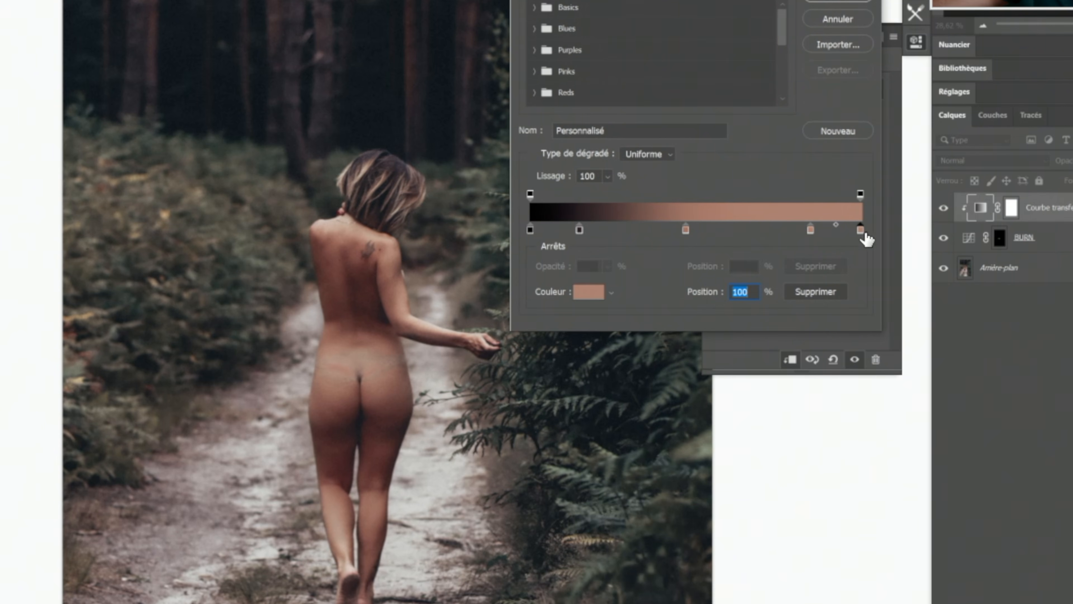
{"action": "left_click", "coordinate": [597, 294]}
{"action": "left_click", "coordinate": [505, 46]}
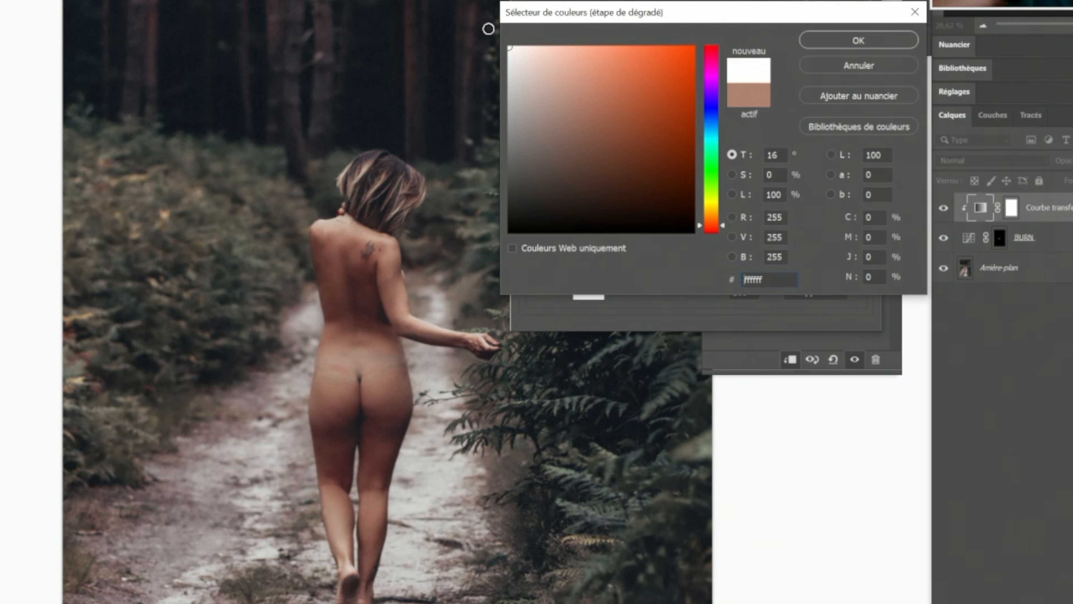
{"action": "left_click", "coordinate": [862, 39]}
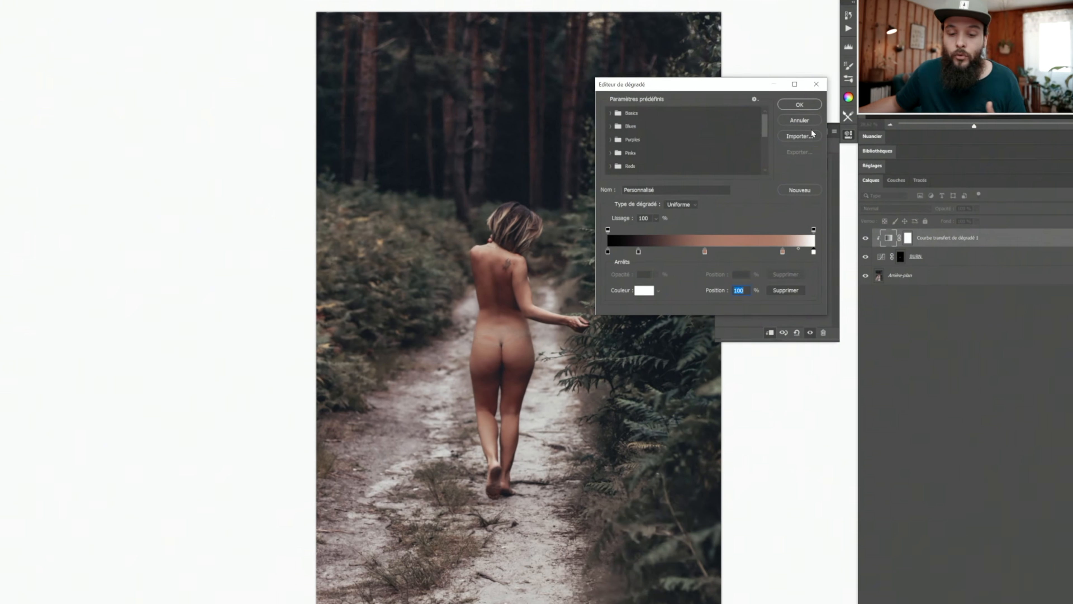
Step: Check the brightness values of the dark and middle stops' colours, and set the middle stop's position to 63
{"action": "left_click", "coordinate": [638, 252]}
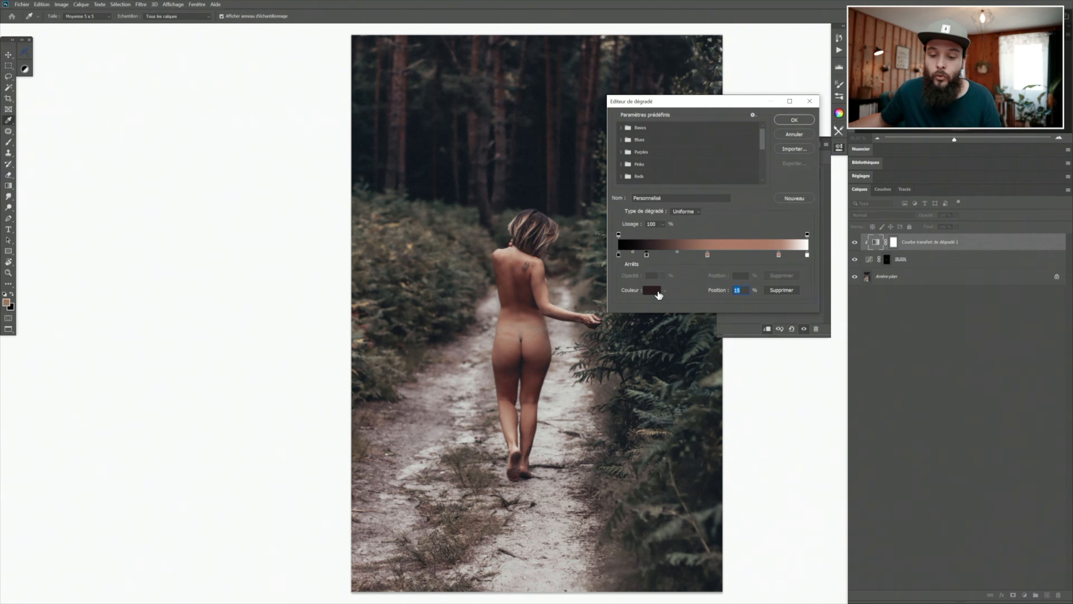
{"action": "left_click", "coordinate": [650, 292]}
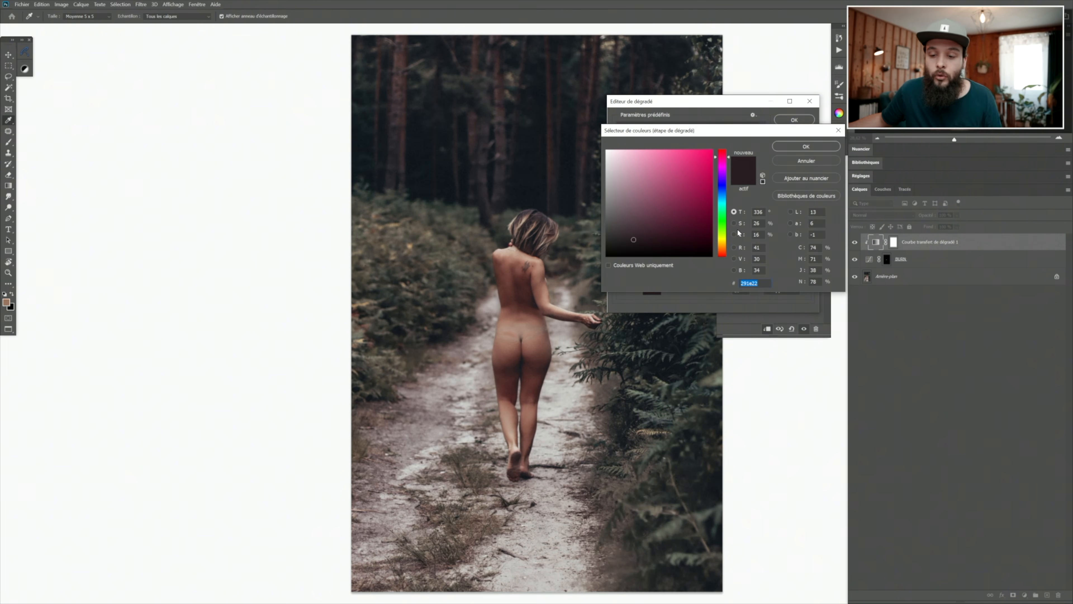
{"action": "left_click", "coordinate": [797, 160]}
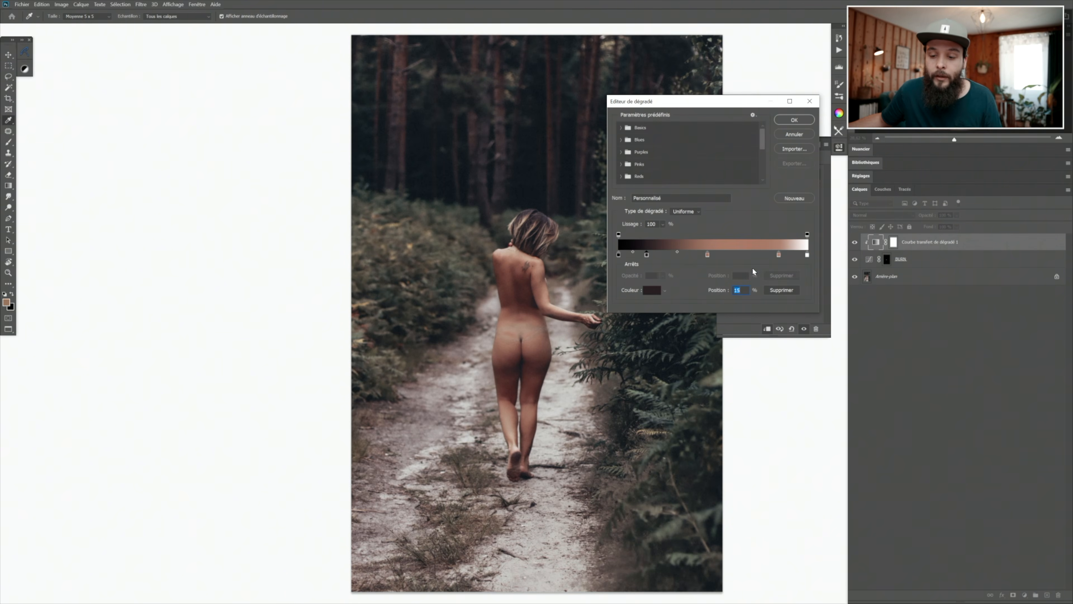
{"action": "left_click", "coordinate": [707, 255]}
{"action": "left_click", "coordinate": [653, 291]}
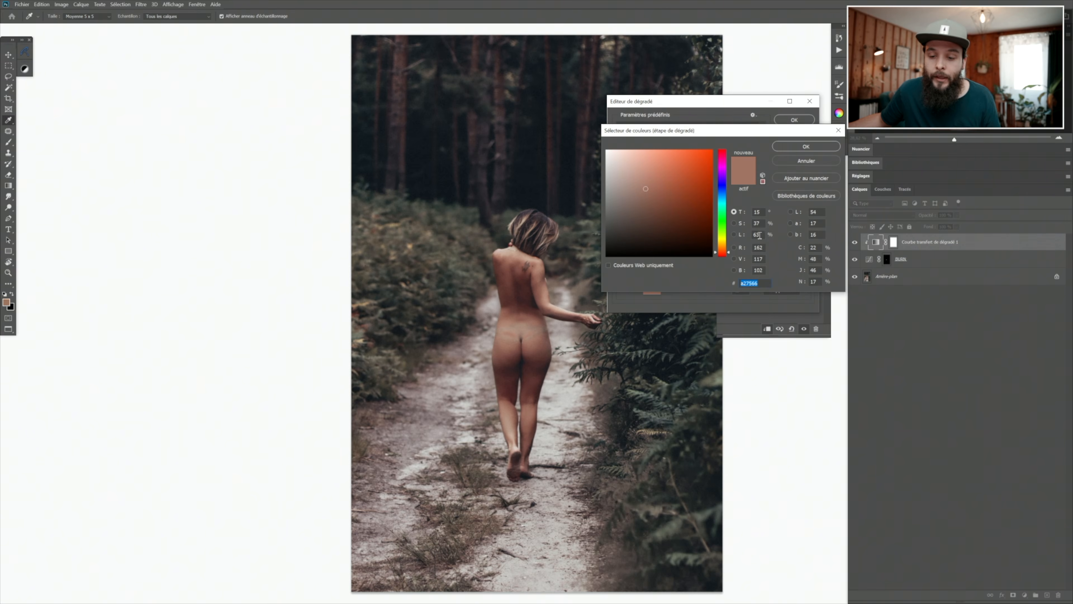
{"action": "left_click", "coordinate": [801, 160]}
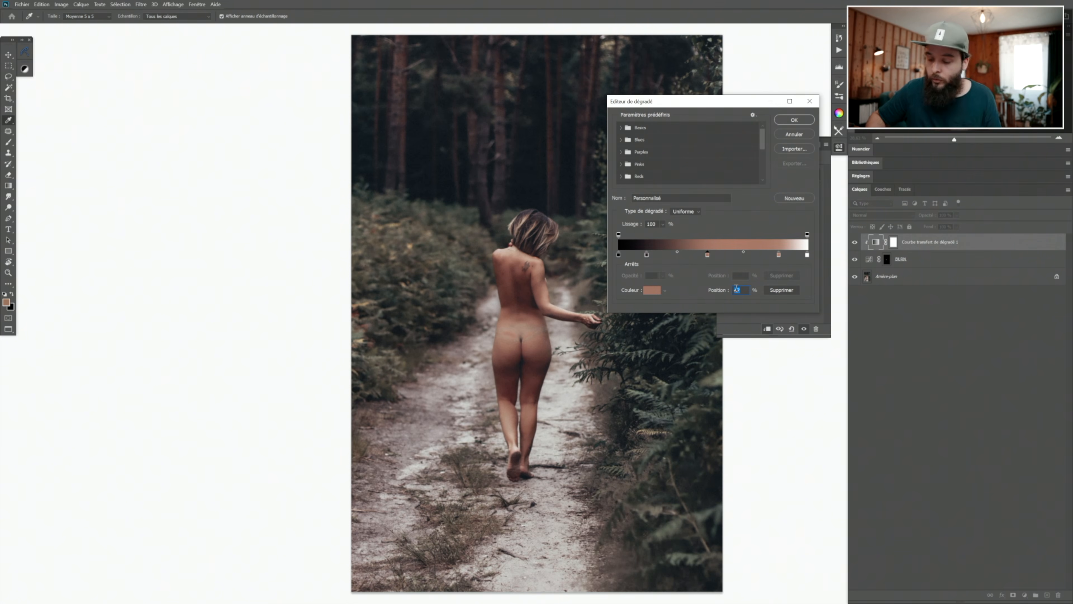
{"action": "type", "text": "63"}
Step: Set the colour of the stop at position 85 to the pale tone d2c0b6 sampled beside the woman's elbow
{"action": "left_click", "coordinate": [652, 290]}
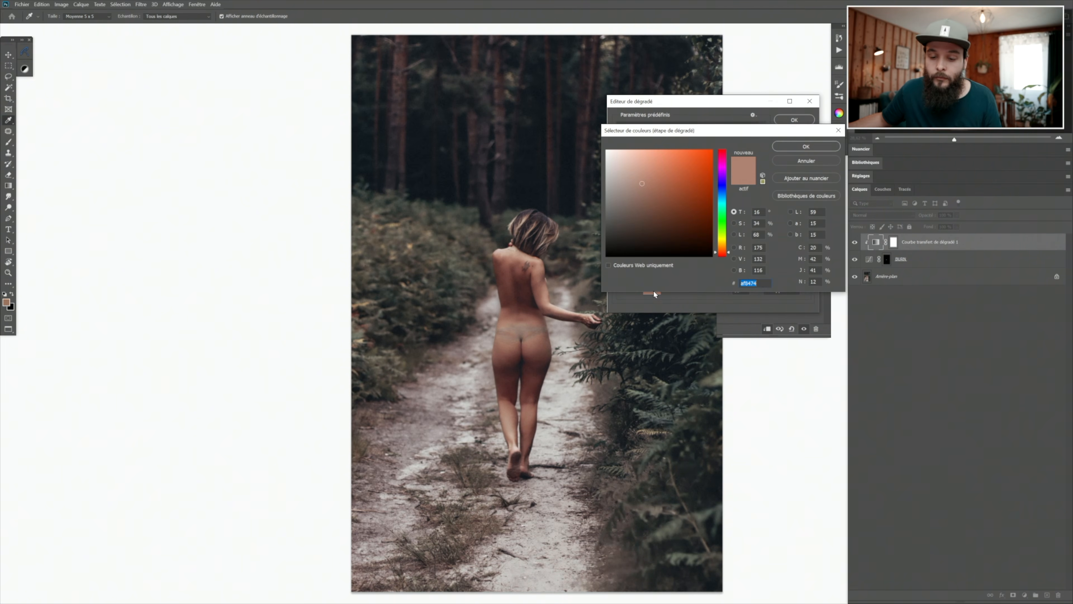
{"action": "left_click", "coordinate": [799, 149]}
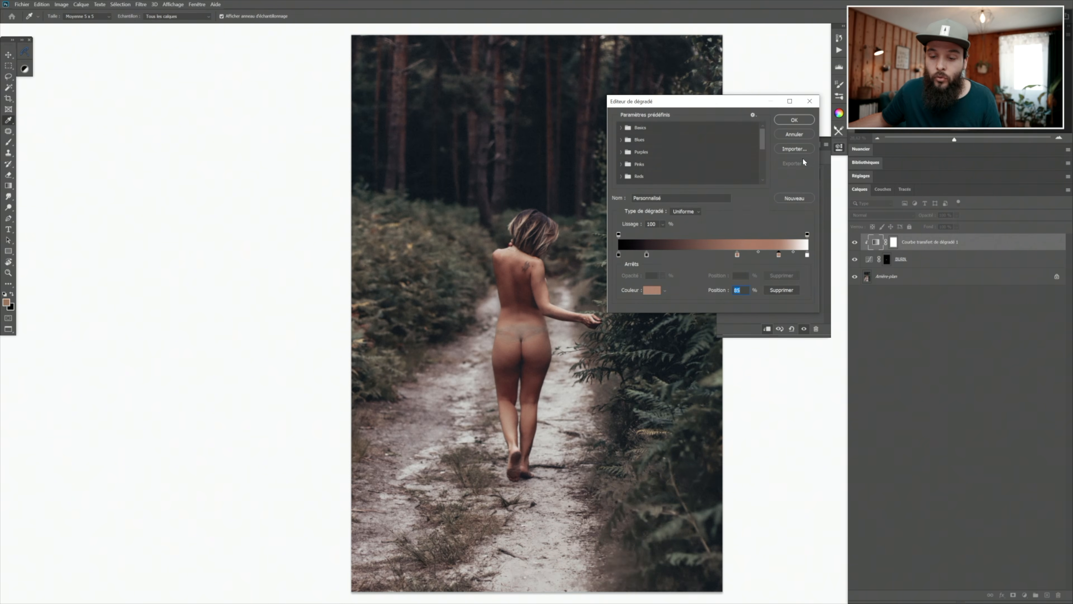
{"action": "left_click", "coordinate": [778, 255]}
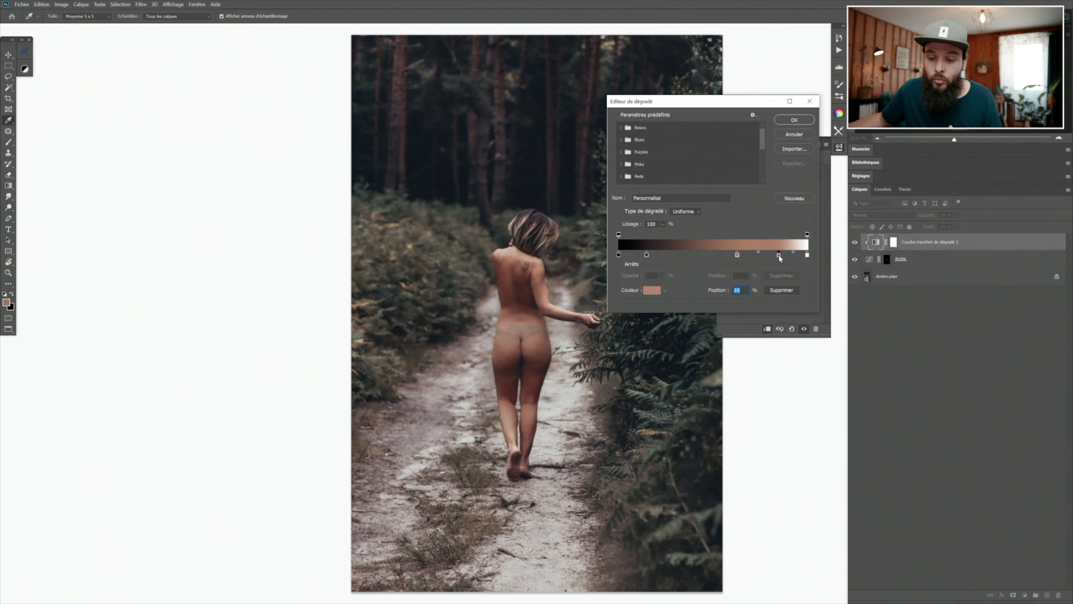
{"action": "left_click", "coordinate": [652, 291]}
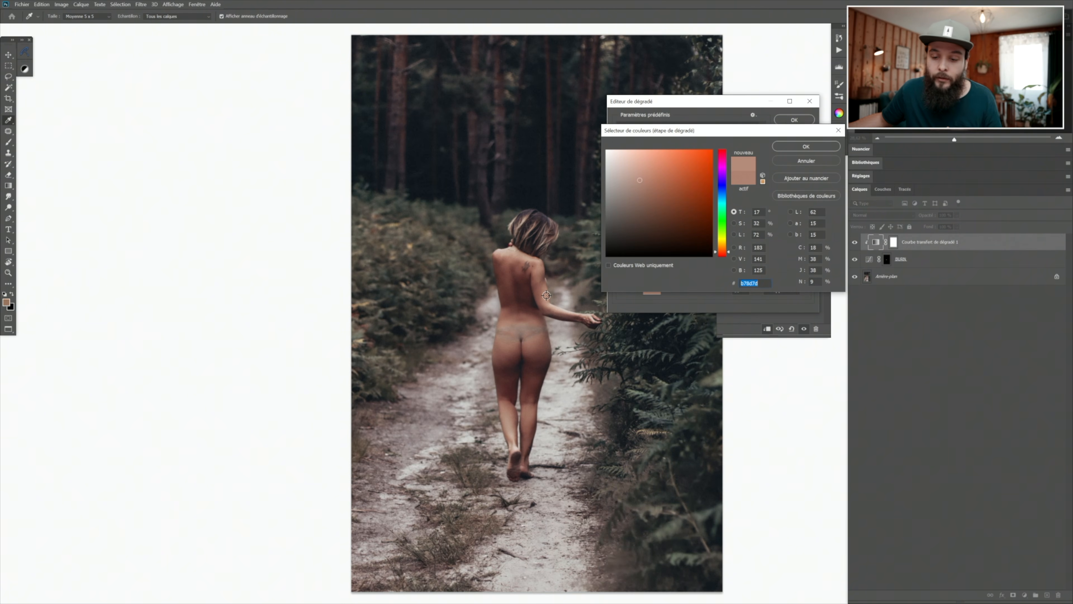
{"action": "left_click", "coordinate": [549, 306]}
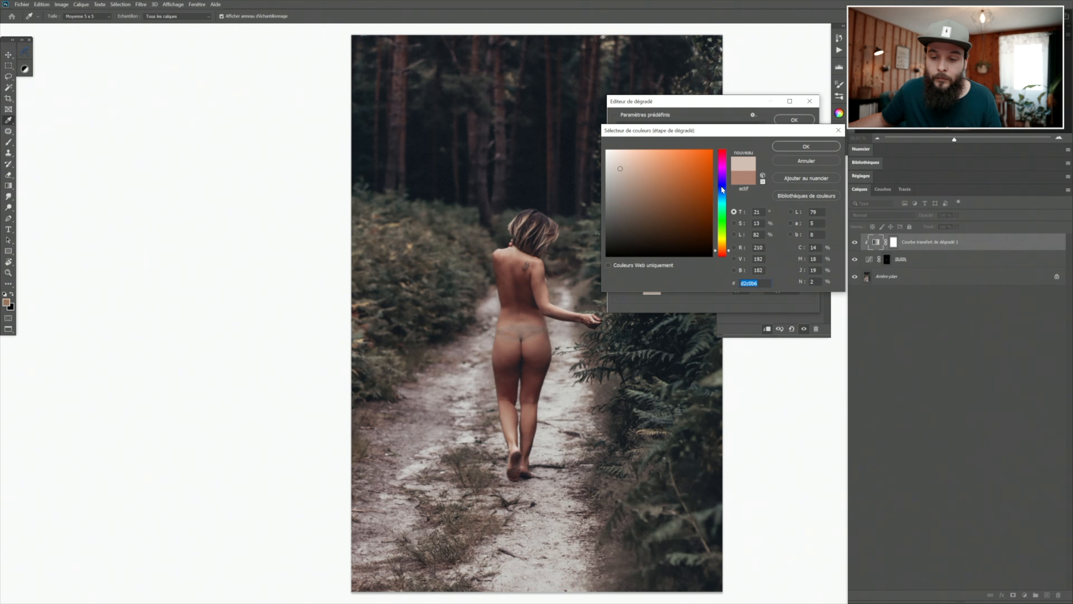
{"action": "left_click", "coordinate": [791, 145]}
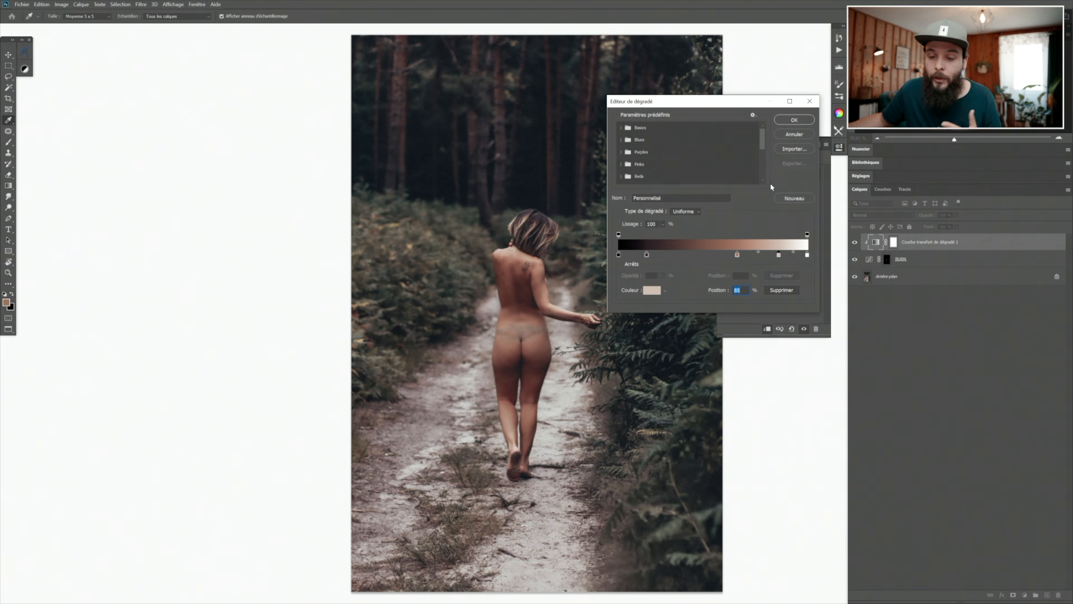
Step: Add a colour stop at position 34 with a dark reddish-brown tone sampled from the woman's upper thigh, and accept the gradient
{"action": "left_click", "coordinate": [683, 255]}
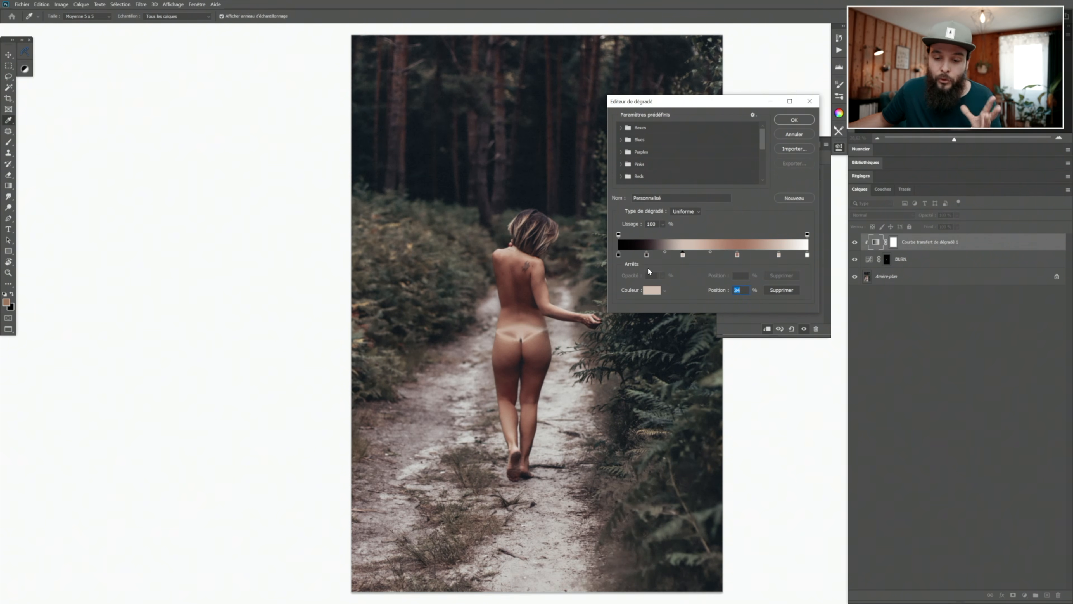
{"action": "left_click", "coordinate": [652, 290]}
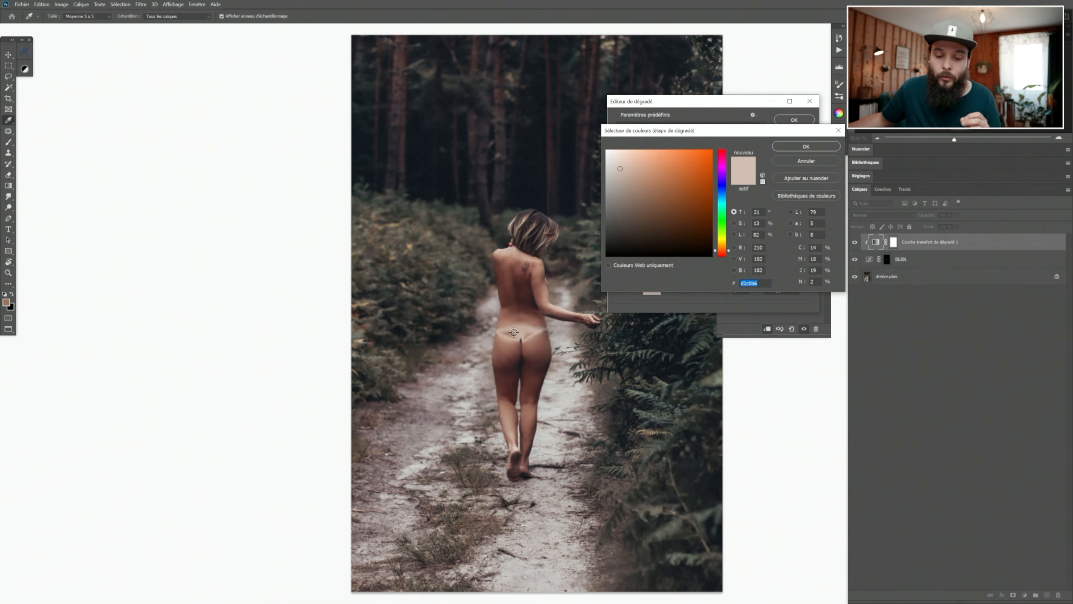
{"action": "left_click", "coordinate": [508, 314]}
{"action": "left_click", "coordinate": [509, 313]}
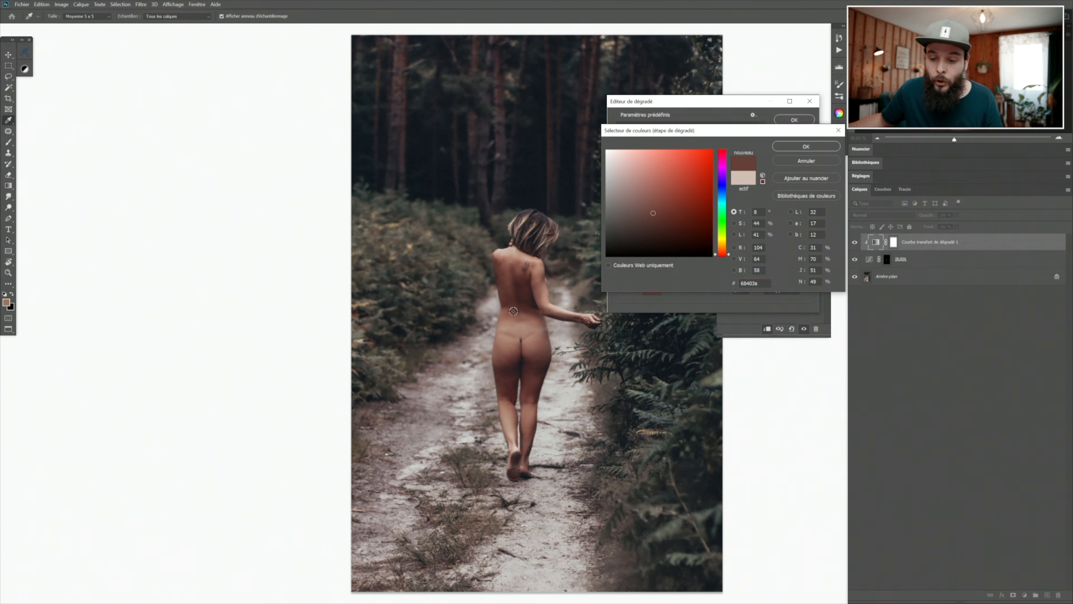
{"action": "left_click", "coordinate": [508, 350]}
{"action": "left_click", "coordinate": [512, 365]}
{"action": "mouse_move", "coordinate": [761, 132]}
{"action": "left_mouse_down"}
{"action": "mouse_move", "coordinate": [755, 301]}
{"action": "mouse_move", "coordinate": [741, 129]}
{"action": "left_mouse_up"}
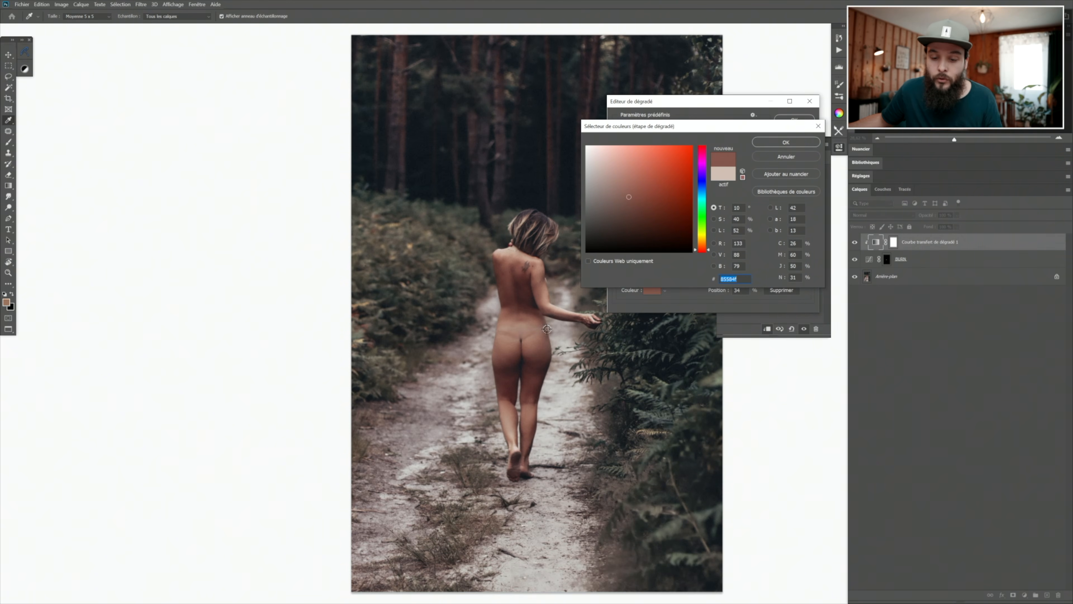
{"action": "left_click", "coordinate": [505, 347]}
{"action": "left_click", "coordinate": [506, 356]}
{"action": "left_click", "coordinate": [507, 365]}
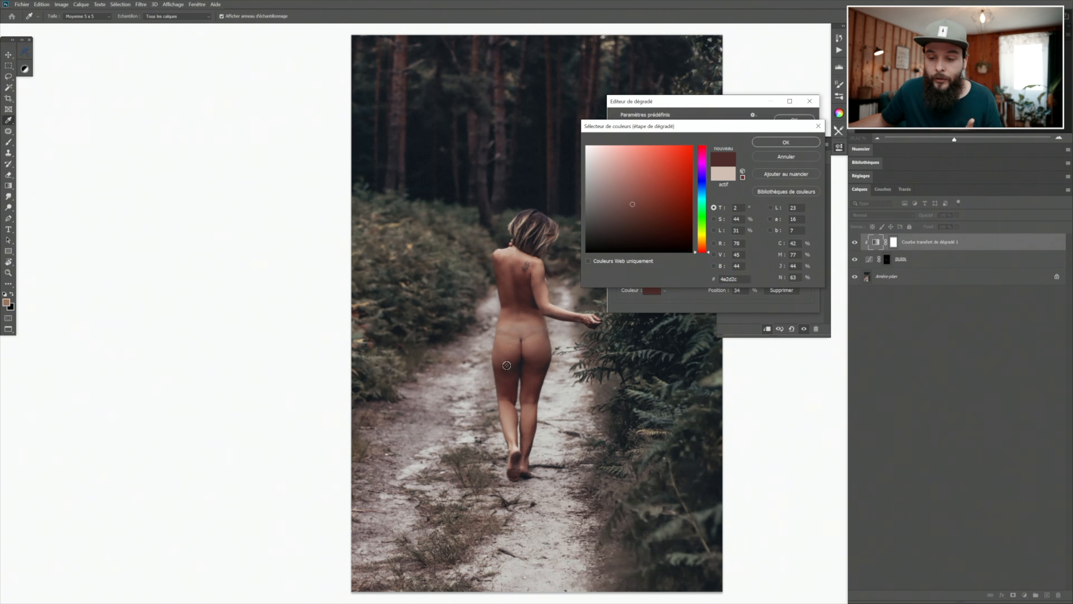
{"action": "left_click", "coordinate": [779, 143]}
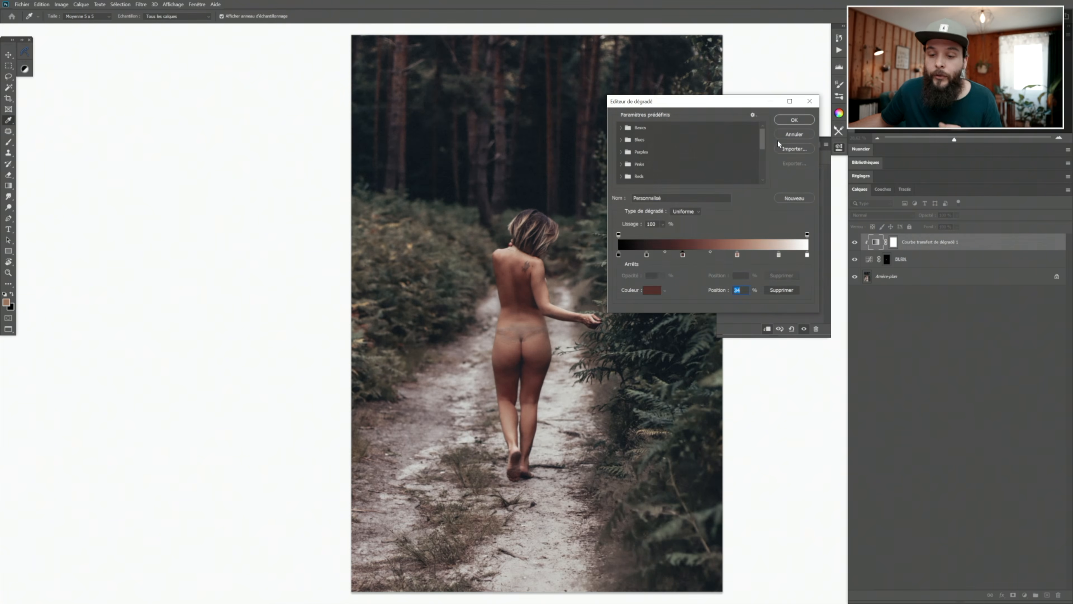
{"action": "left_click", "coordinate": [795, 119]}
Step: Release the Gradient Map layer's clipping mask and invert its layer mask to black
{"action": "left_click", "coordinate": [924, 244]}
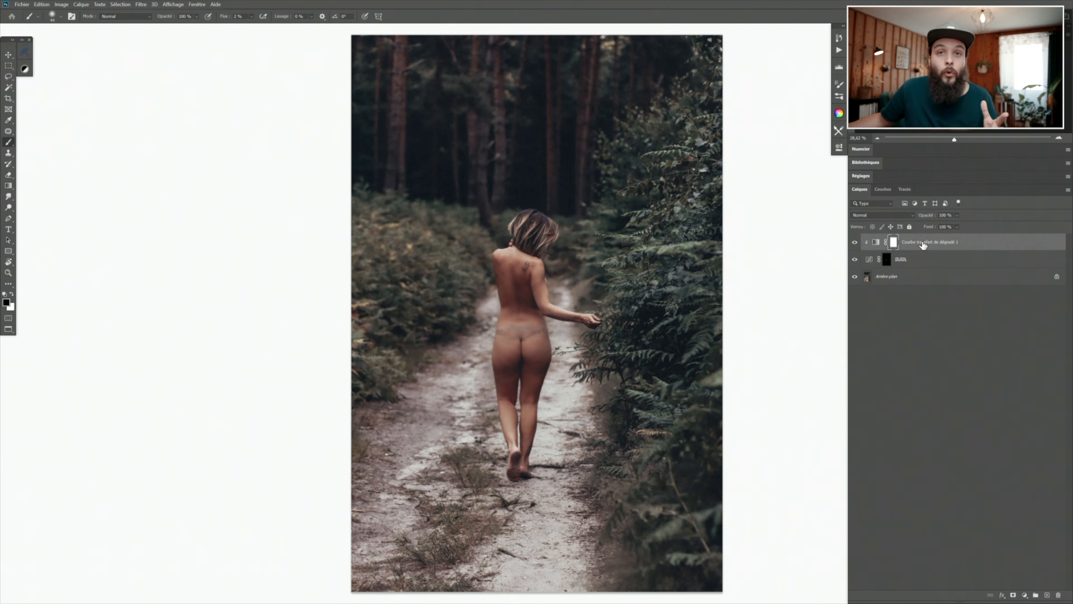
{"action": "right_click", "coordinate": [924, 244]}
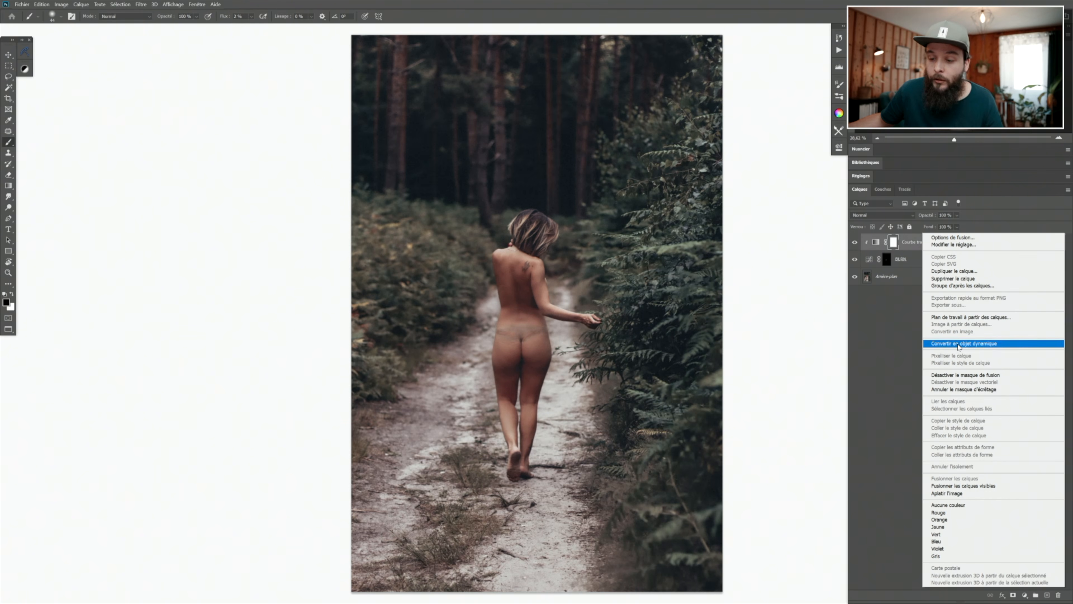
{"action": "left_click", "coordinate": [957, 389]}
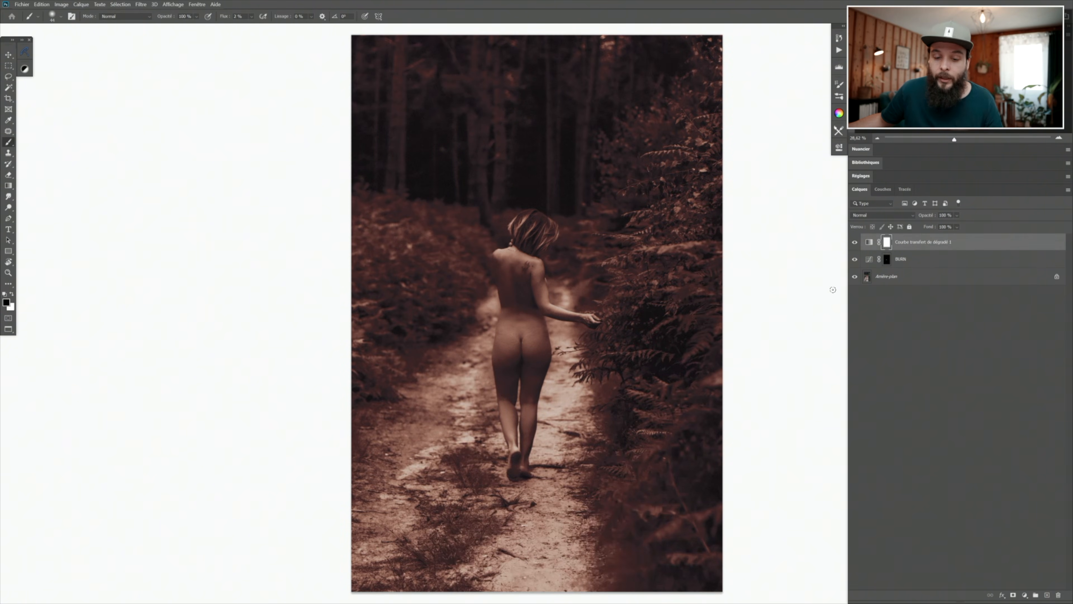
{"action": "key", "text": "ctrl+i"}
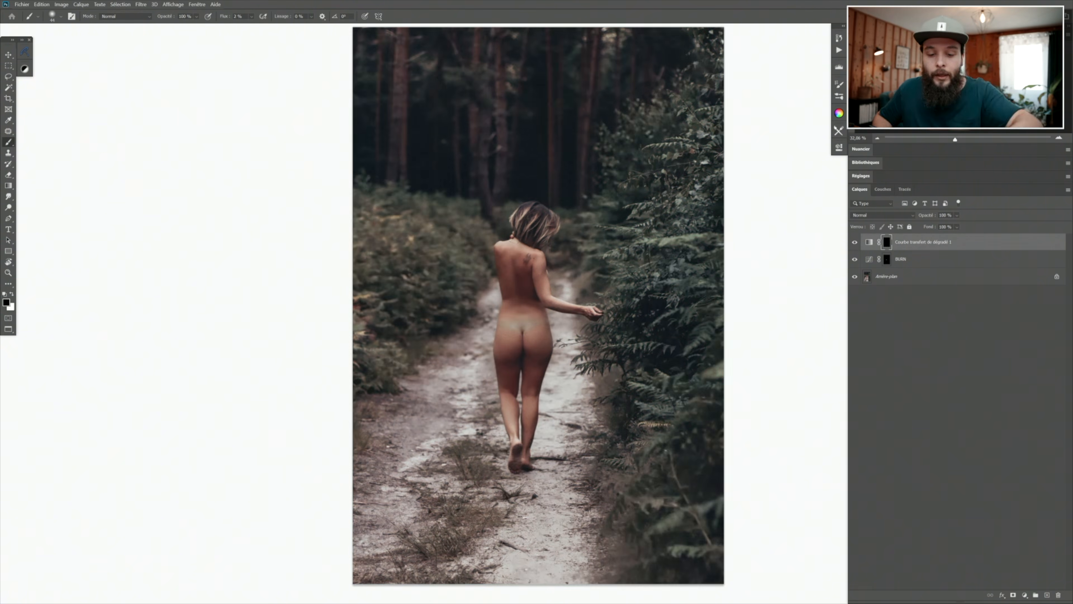
Step: Set the brush flow to 15% and paint white on the Gradient Map mask over the discoloured tan-line areas
{"action": "key", "text": "x"}
{"action": "scroll", "coordinate": [110, 94], "scroll_direction": "up", "scroll_amount": 2}
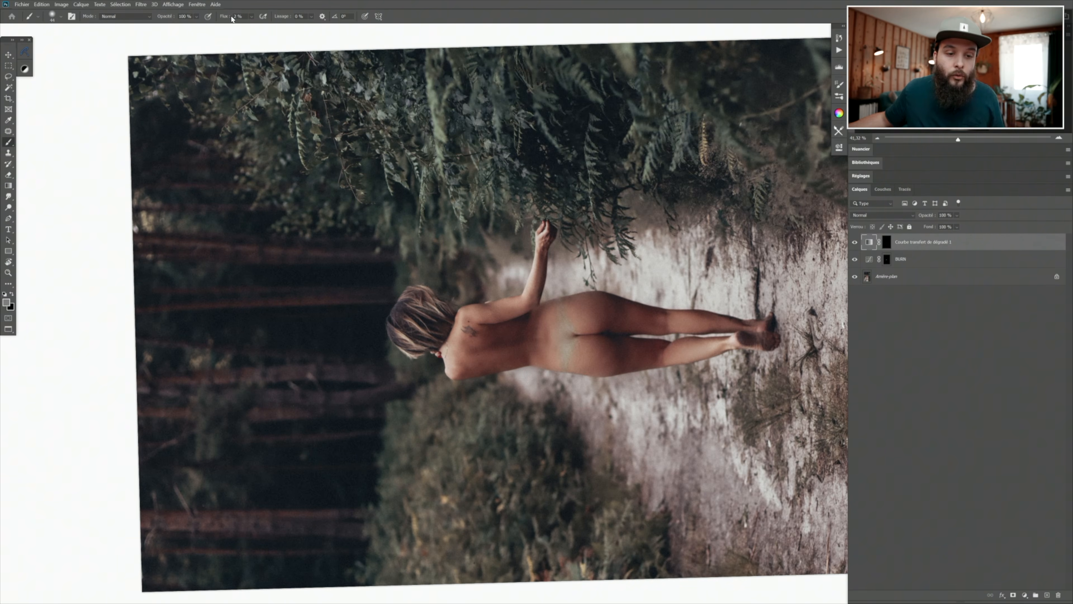
{"action": "left_click_drag", "start_coordinate": [240, 16], "coordinate": [206, 20]}
{"action": "type", "text": "15"}
{"action": "key", "text": "Return"}
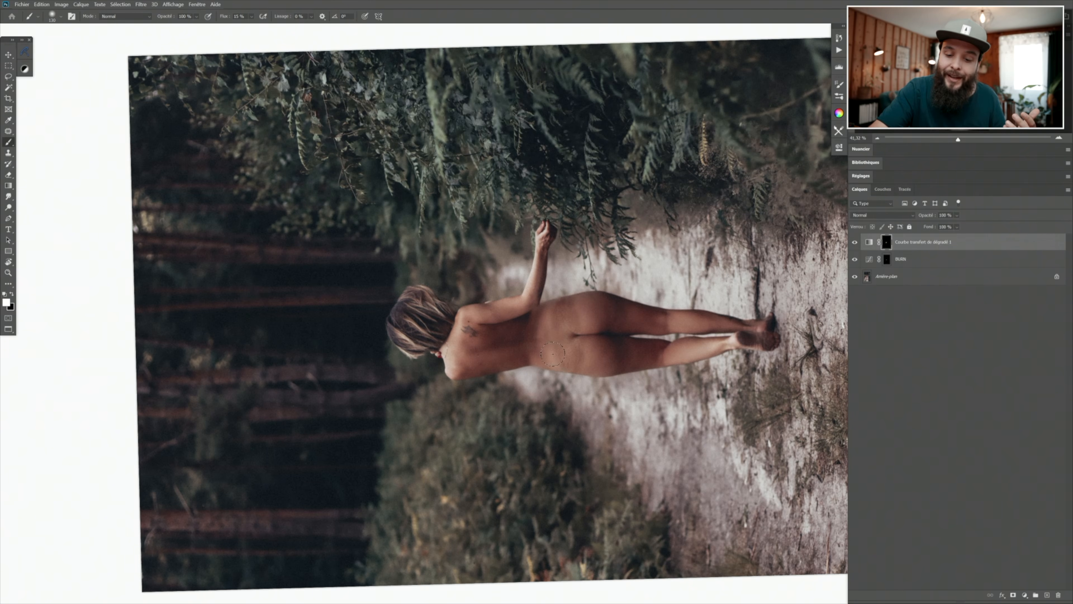
{"action": "key", "text": "Escape"}
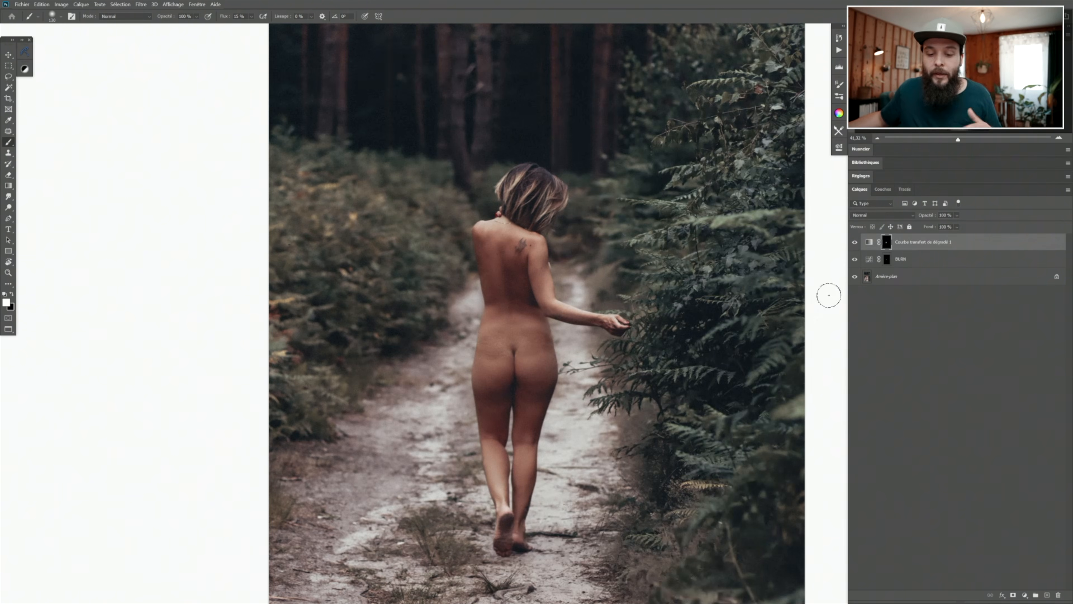
Step: Set the Gradient Map layer's blend mode to Couleur and reduce its opacity to 76%
{"action": "left_click", "coordinate": [878, 213]}
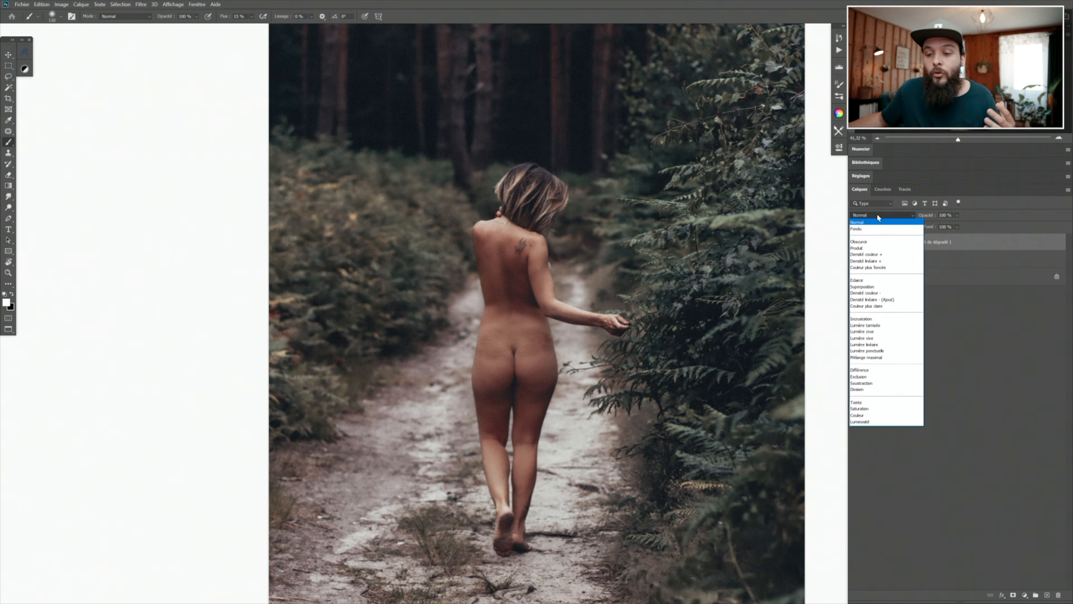
{"action": "left_click", "coordinate": [860, 415]}
{"action": "left_click", "coordinate": [957, 215]}
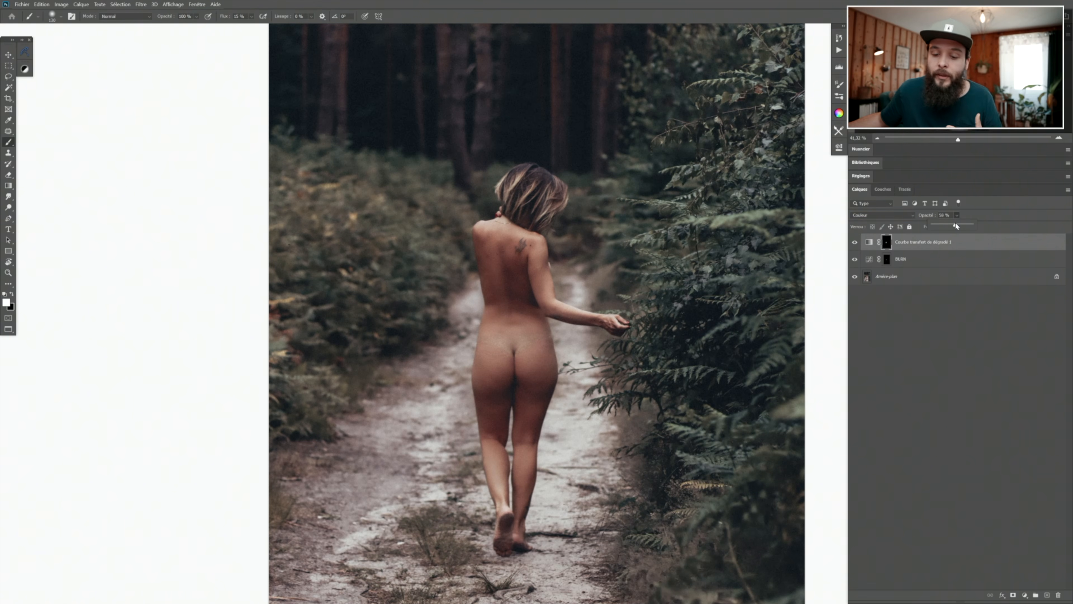
{"action": "left_click_drag", "start_coordinate": [949, 226], "coordinate": [959, 226]}
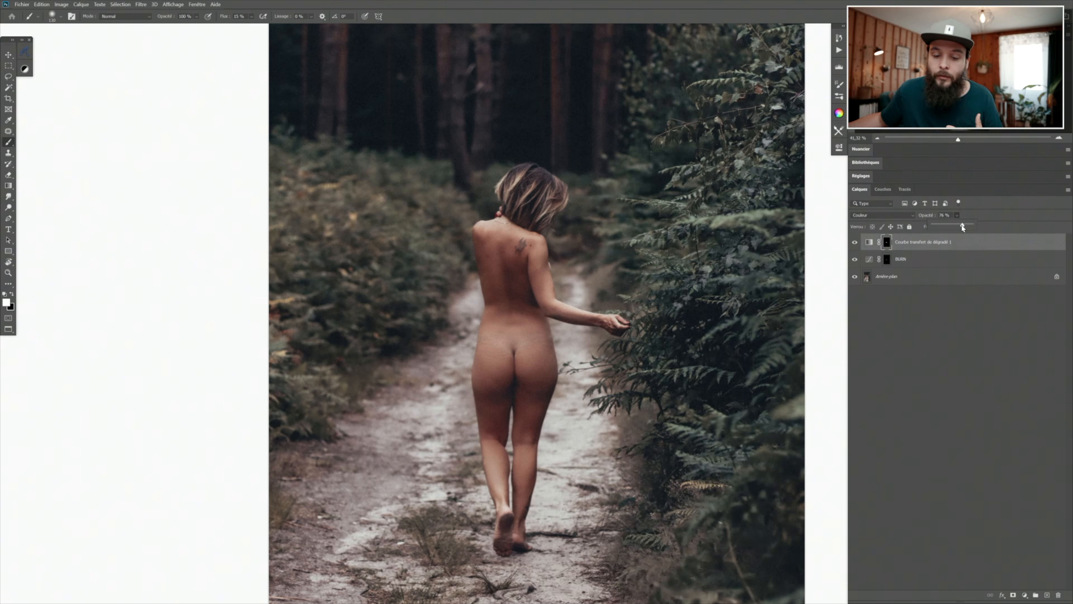
Step: Group the Curves and Gradient Map layers together and name the group BRONZAGE
{"action": "left_click", "coordinate": [915, 260]}
{"action": "left_click", "coordinate": [916, 248]}
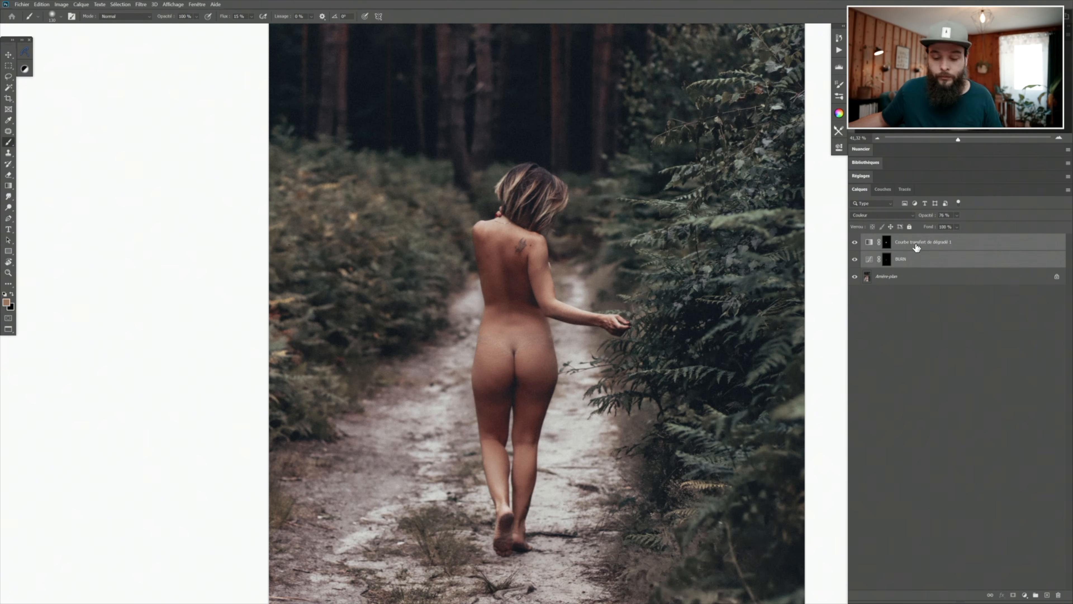
{"action": "key", "text": "ctrl+g"}
{"action": "double_click", "coordinate": [886, 239]}
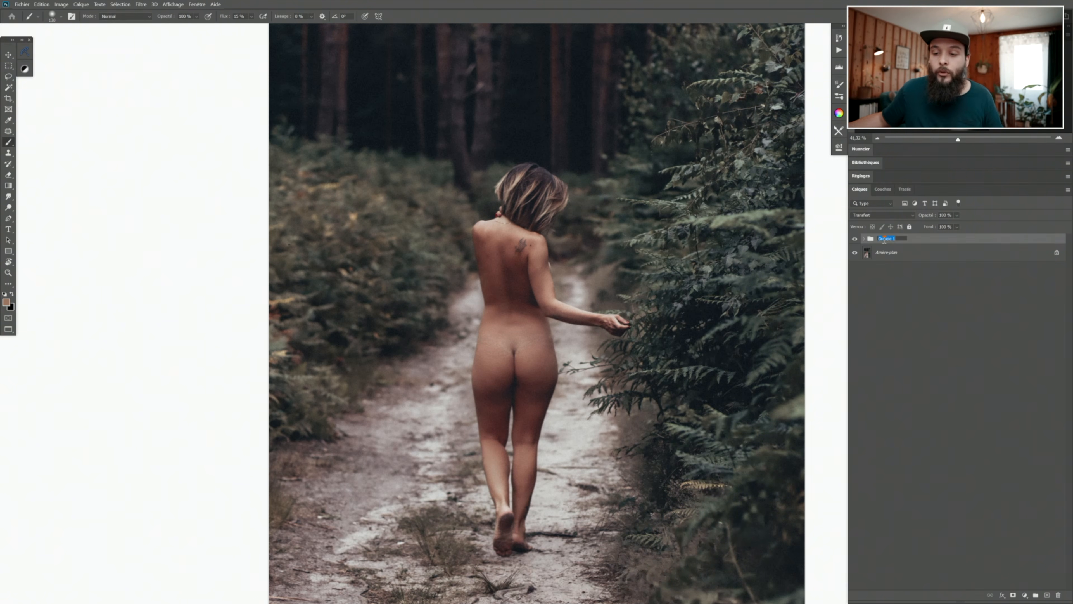
{"action": "type", "text": "BRON"}
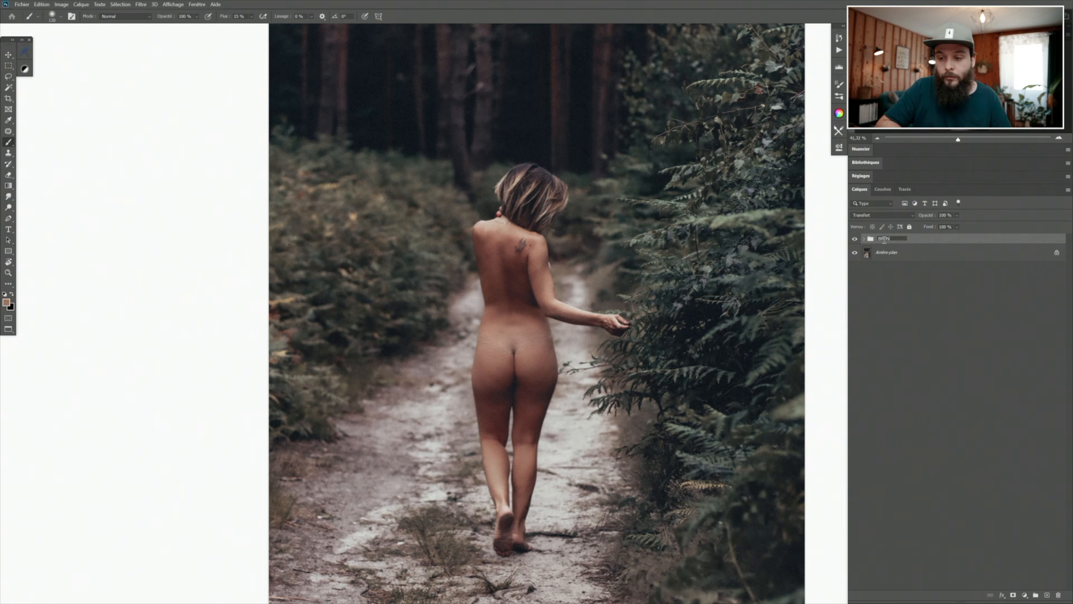
{"action": "type", "text": "ZAGE"}
{"action": "key", "text": "Return"}
Step: Reduce the opacity of the BRONZAGE group to about 68% while judging the whole photo
{"action": "key", "text": "ctrl+minus"}
{"action": "key", "text": "ctrl+minus"}
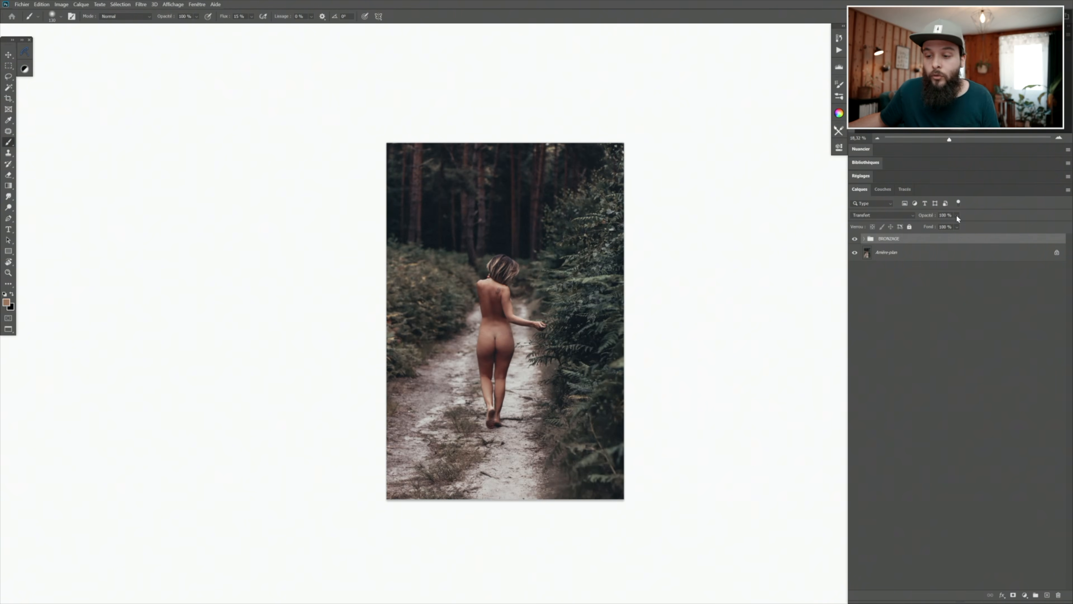
{"action": "mouse_move", "coordinate": [952, 226]}
{"action": "left_mouse_down"}
{"action": "mouse_move", "coordinate": [972, 225]}
{"action": "mouse_move", "coordinate": [954, 227]}
{"action": "left_mouse_up"}
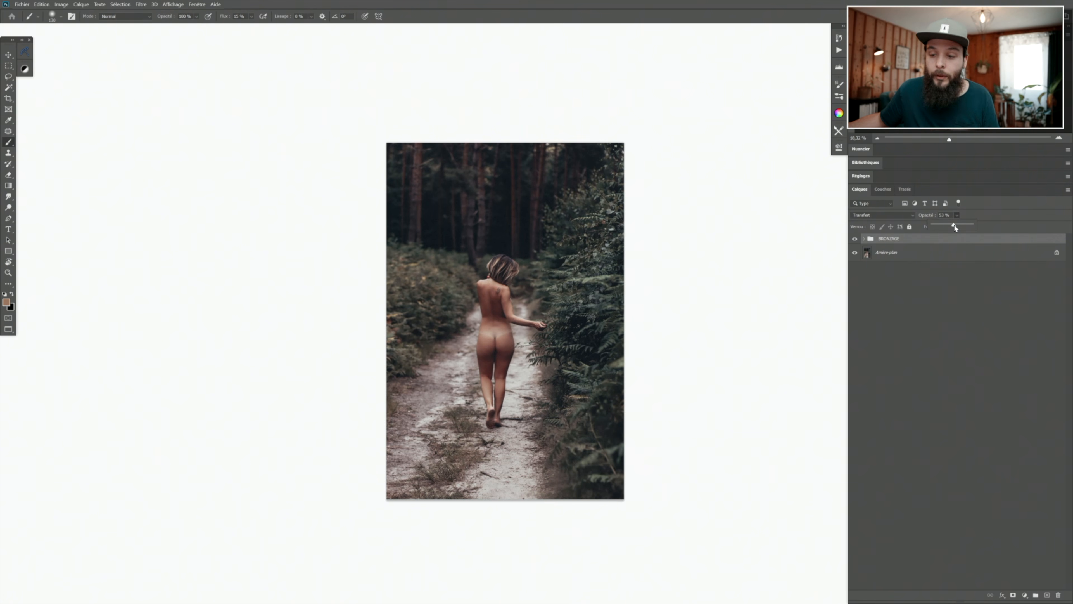
{"action": "key", "text": "Escape"}
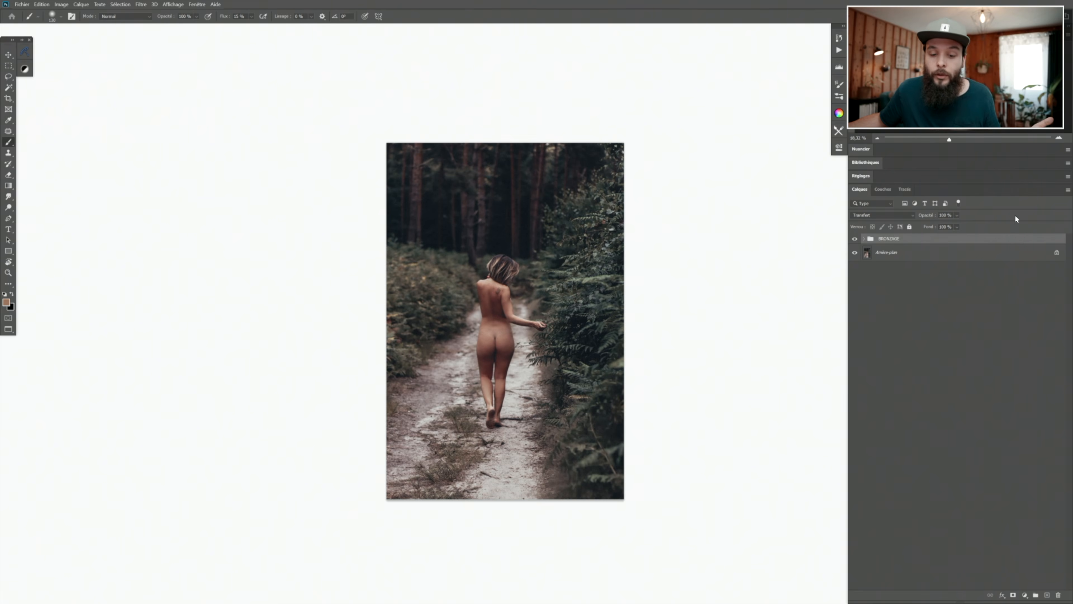
{"action": "left_click", "coordinate": [957, 215]}
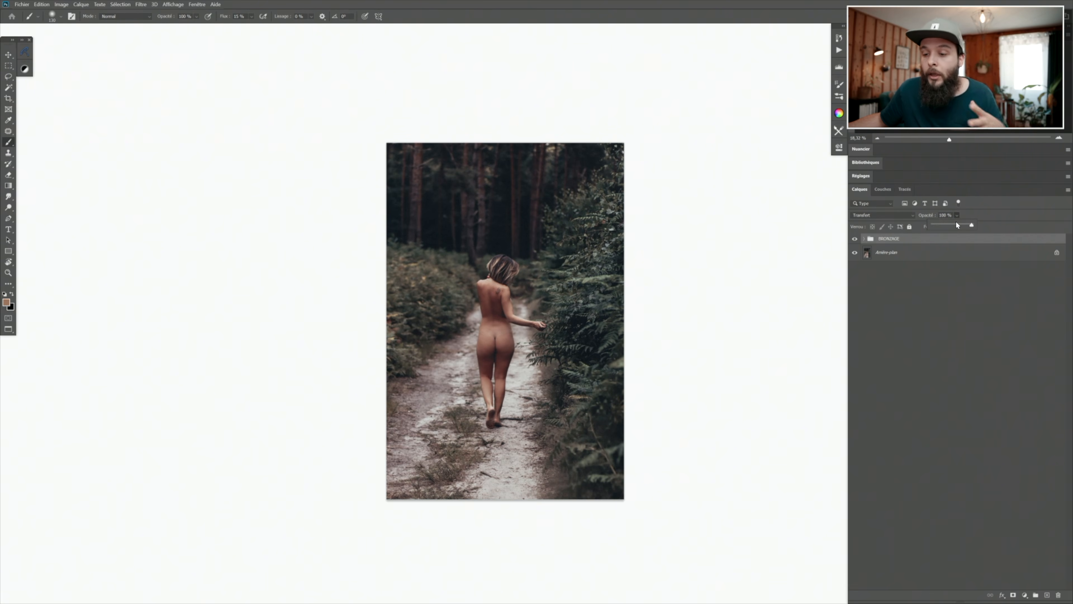
{"action": "left_click_drag", "start_coordinate": [957, 225], "coordinate": [958, 223]}
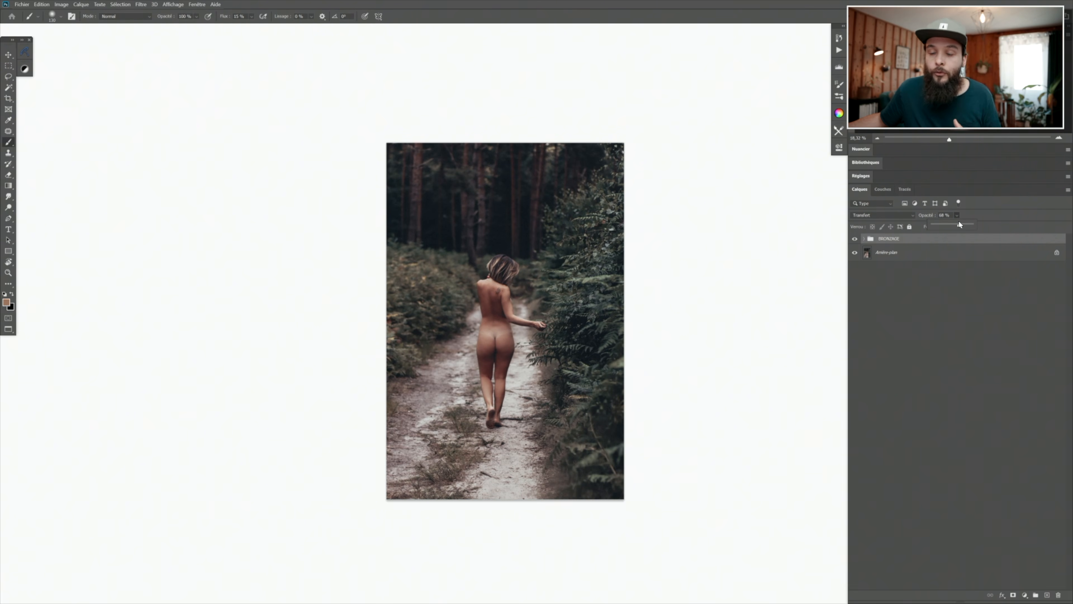